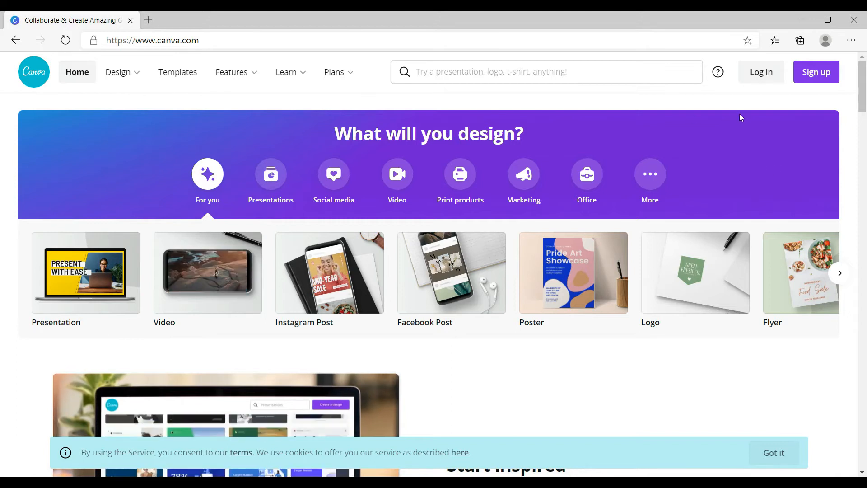
- Open the login form, highlight its Log in title, then close it
{"action": "left_click", "coordinate": [761, 73]}
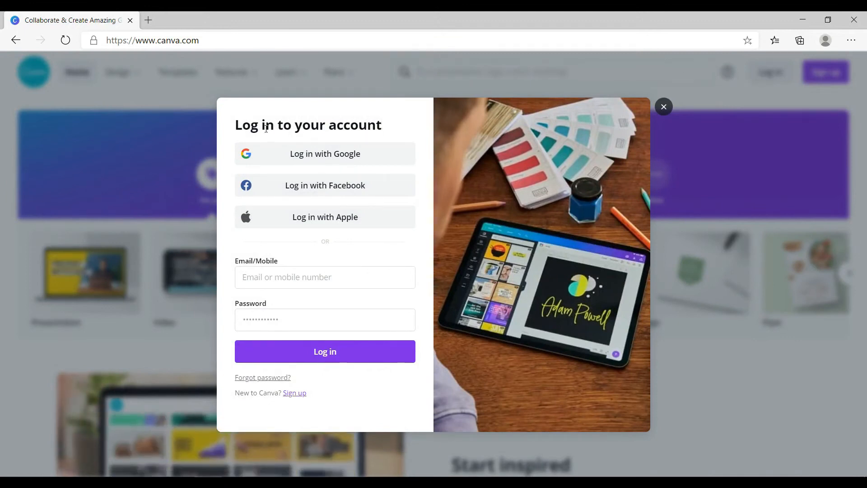
{"action": "left_click_drag", "start_coordinate": [237, 125], "coordinate": [281, 125]}
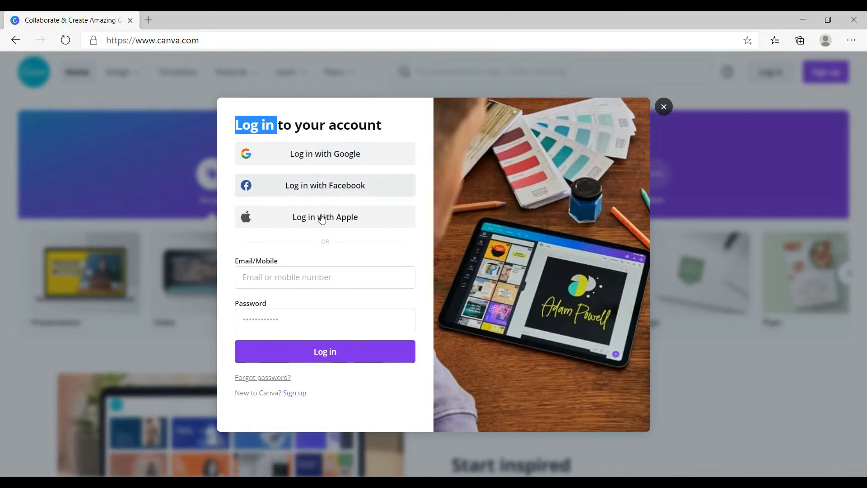
{"action": "left_click", "coordinate": [664, 107]}
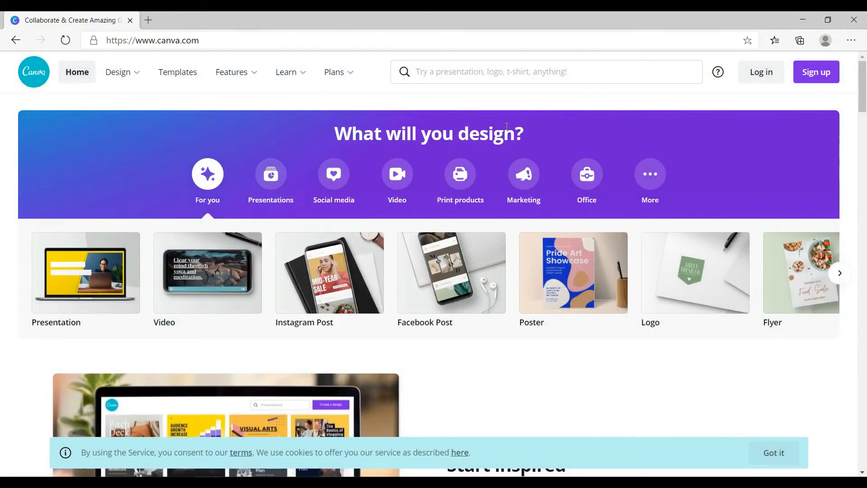
- Complete the sign-up form to create a Canva account and reach the home page
{"action": "left_click", "coordinate": [816, 81]}
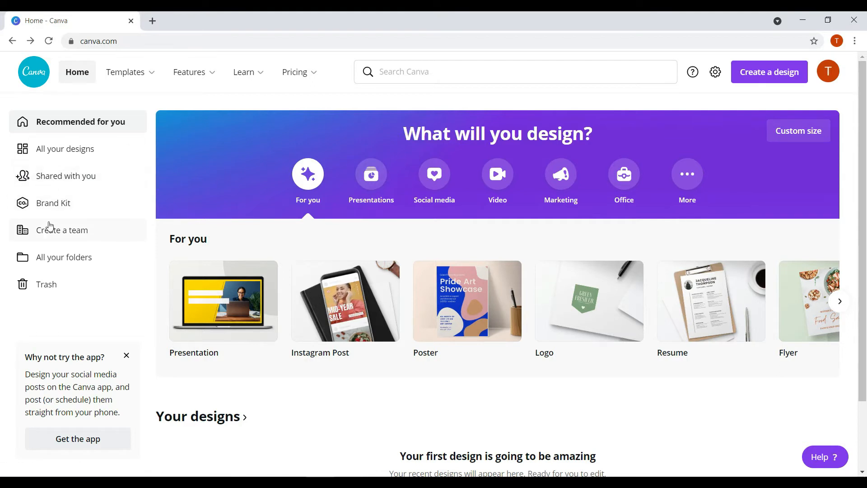
{"action": "scroll", "coordinate": [484, 298], "scroll_direction": "down", "scroll_amount": 2}
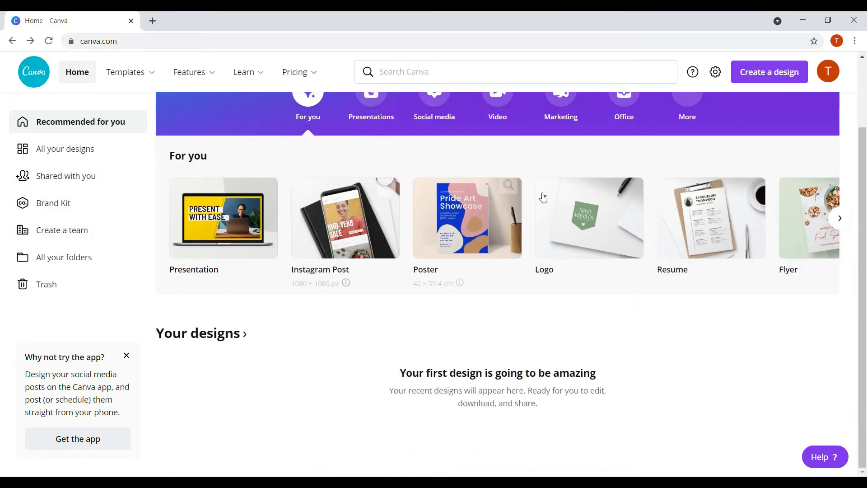
{"action": "scroll", "coordinate": [496, 300], "scroll_direction": "up", "scroll_amount": 2}
{"action": "mouse_move", "coordinate": [122, 74]}
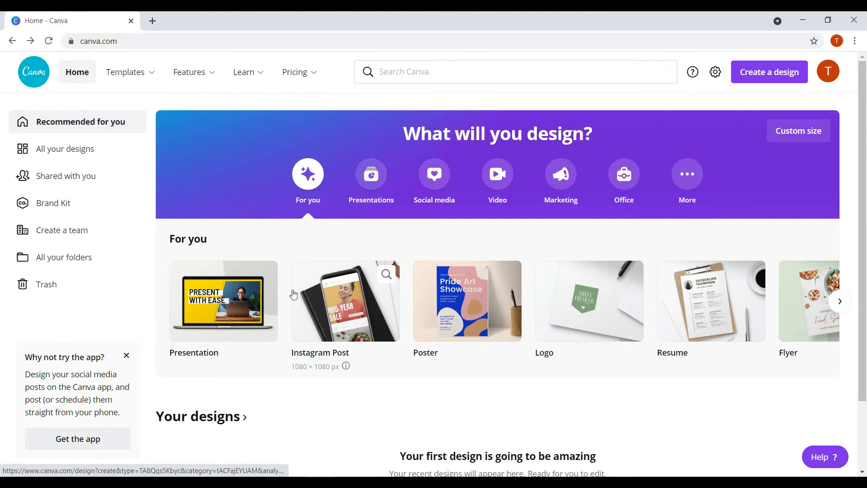
- Go from All your designs through Shared with you to the Brand Kit page
{"action": "left_click", "coordinate": [52, 158]}
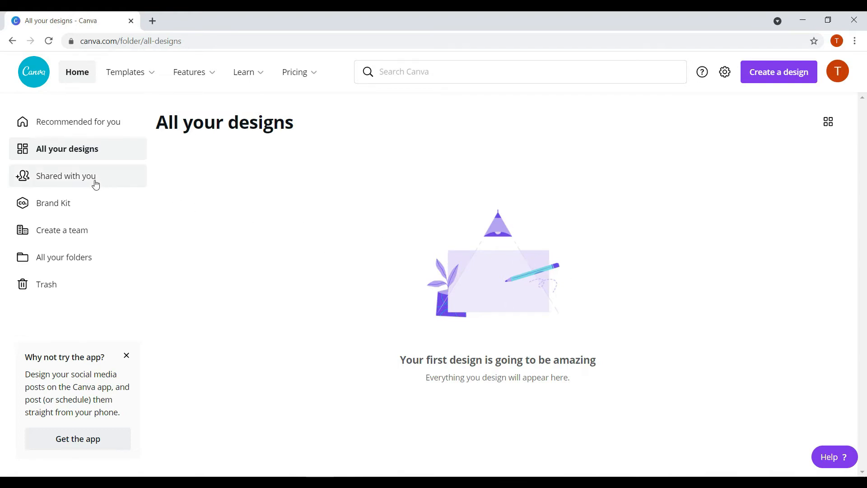
{"action": "left_click", "coordinate": [62, 180]}
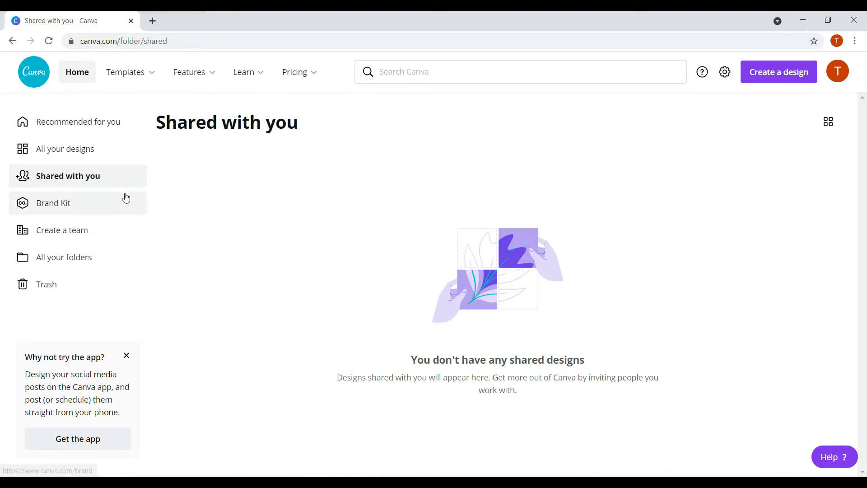
{"action": "left_click", "coordinate": [54, 211]}
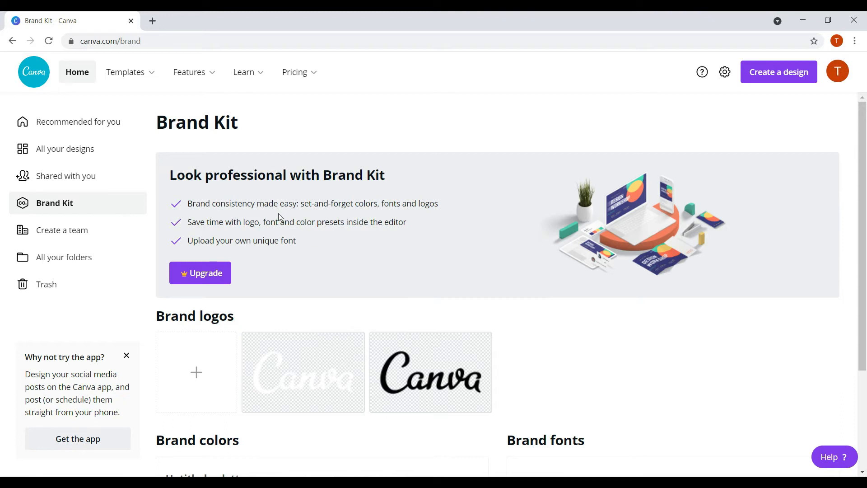
{"action": "scroll", "coordinate": [293, 274], "scroll_direction": "down", "scroll_amount": 3}
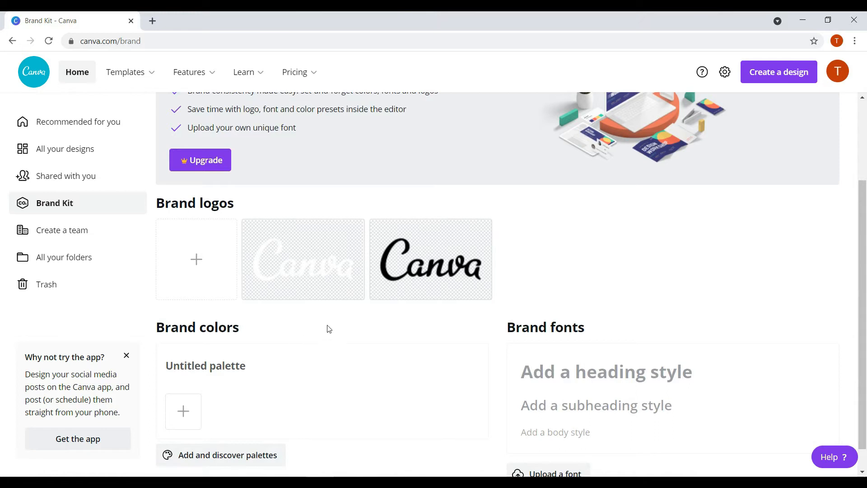
{"action": "scroll", "coordinate": [368, 244], "scroll_direction": "down", "scroll_amount": 1}
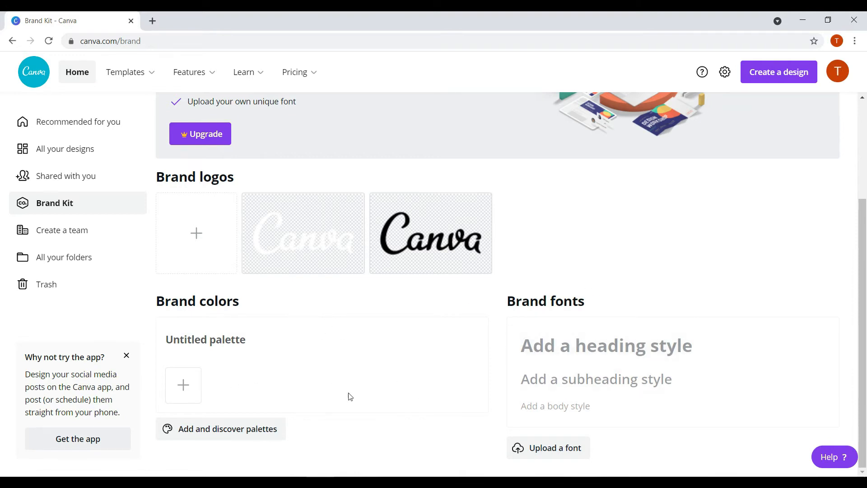
{"action": "scroll", "coordinate": [525, 239], "scroll_direction": "up", "scroll_amount": 3}
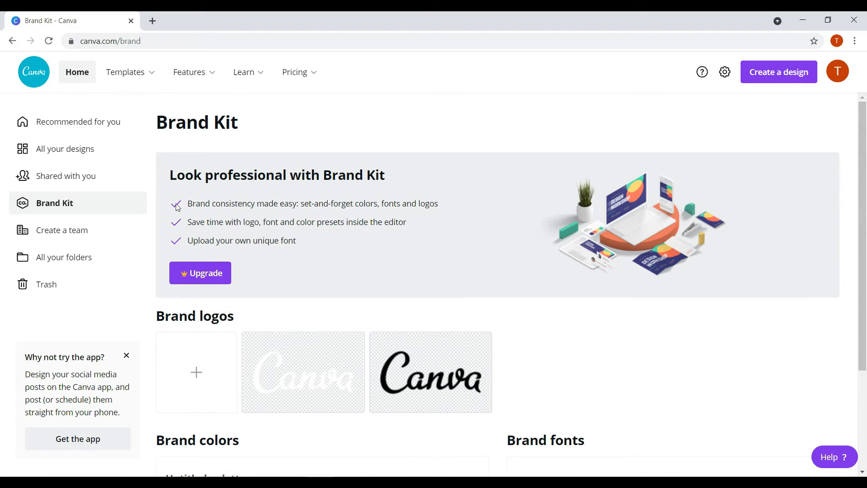
- Open and dismiss the team setup form twice, then go to All your folders
{"action": "left_click", "coordinate": [71, 233]}
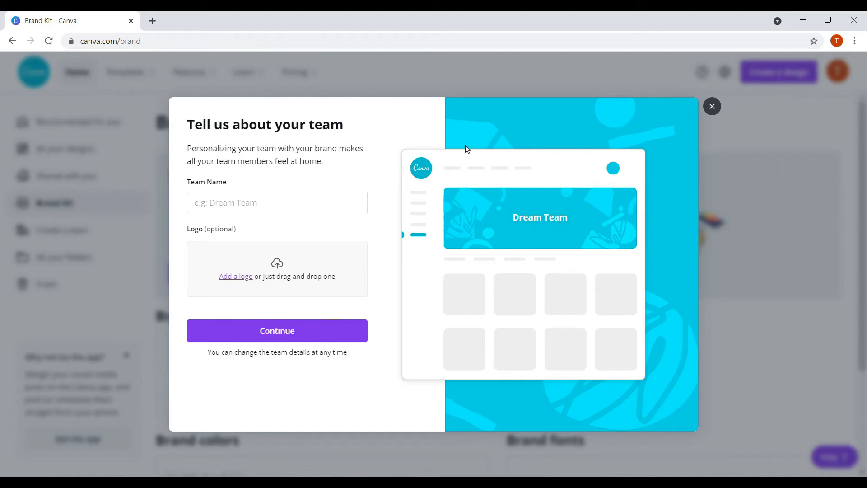
{"action": "left_click", "coordinate": [707, 106]}
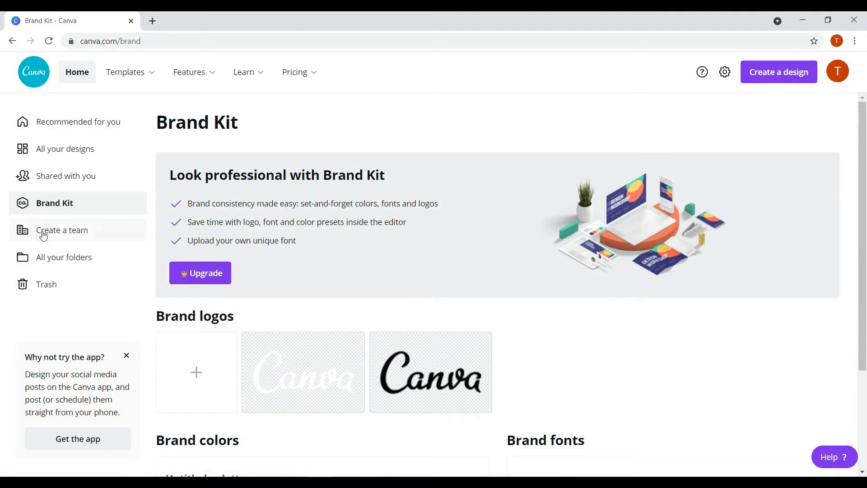
{"action": "left_click", "coordinate": [69, 240]}
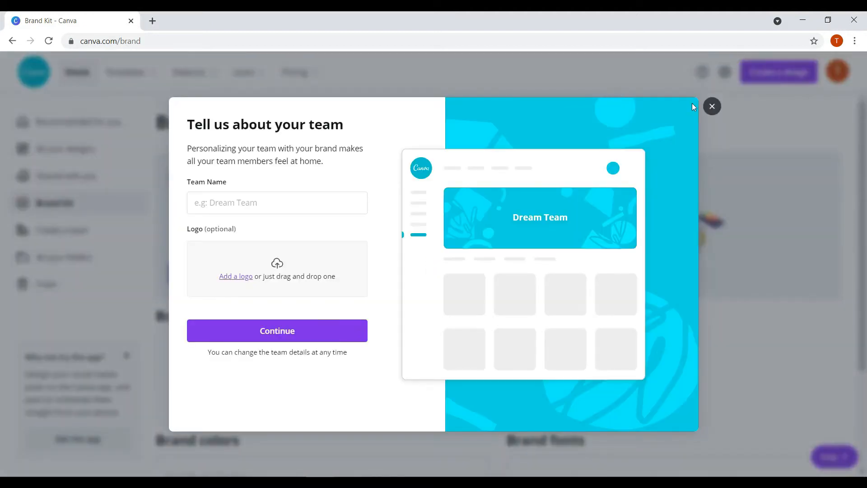
{"action": "left_click", "coordinate": [708, 108]}
{"action": "left_click", "coordinate": [50, 261]}
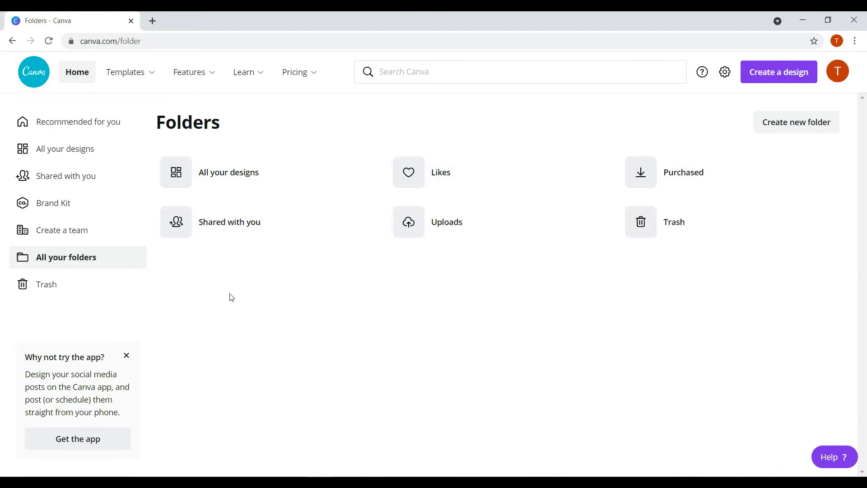
- View the empty Trash folder
{"action": "left_click", "coordinate": [68, 281]}
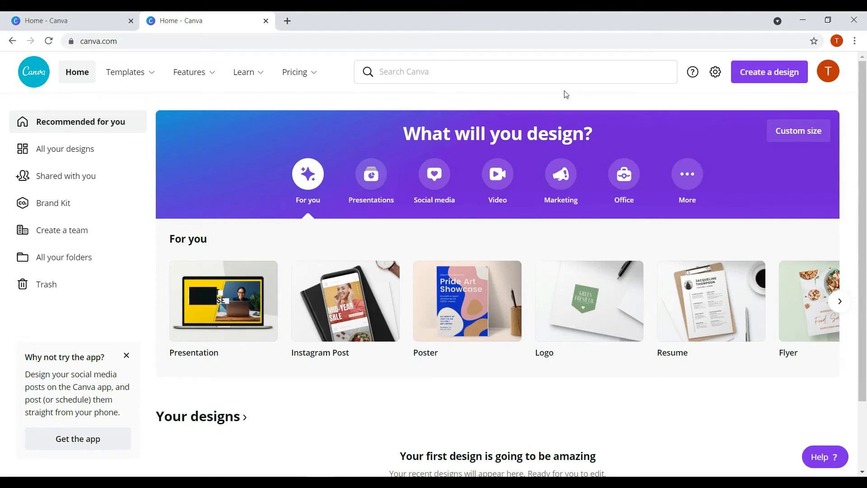
- Create a new blank Instagram Post design from the Create a design list
{"action": "left_click", "coordinate": [757, 73]}
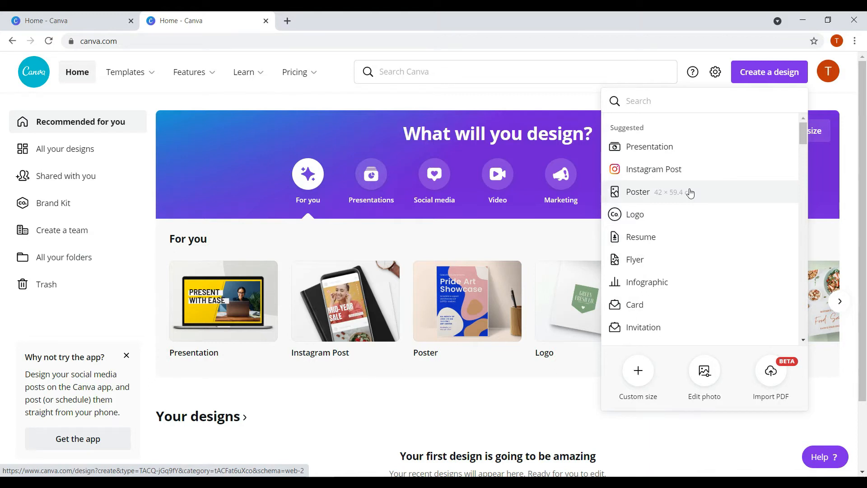
{"action": "left_click", "coordinate": [649, 174]}
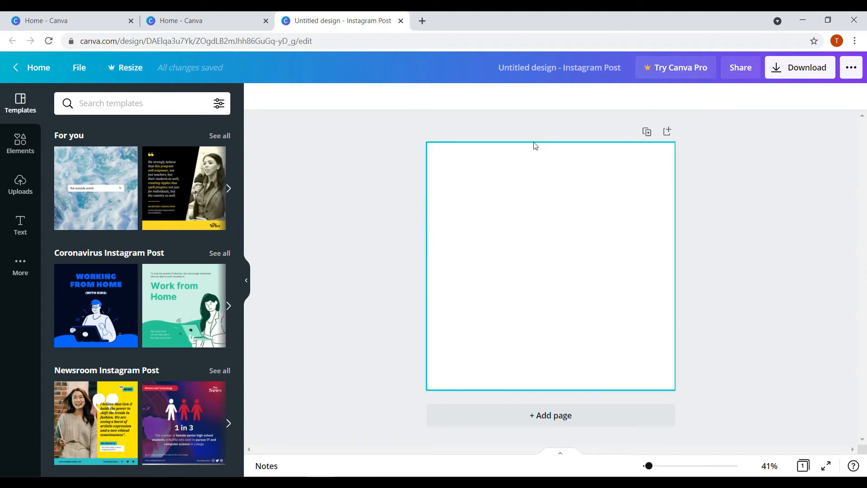
- Select the blank page and apply the Fresh Fruits food template from the Templates panel
{"action": "left_click", "coordinate": [497, 196]}
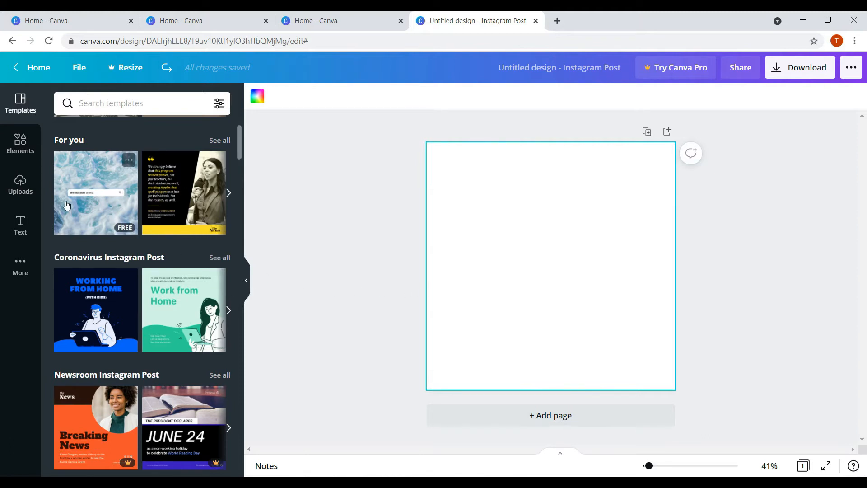
{"action": "scroll", "coordinate": [160, 196], "scroll_direction": "down", "scroll_amount": 3}
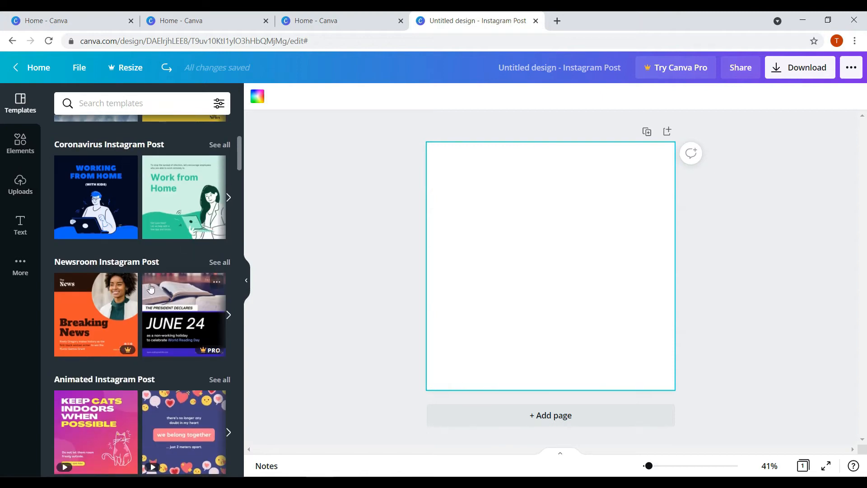
{"action": "scroll", "coordinate": [150, 288], "scroll_direction": "down", "scroll_amount": 1}
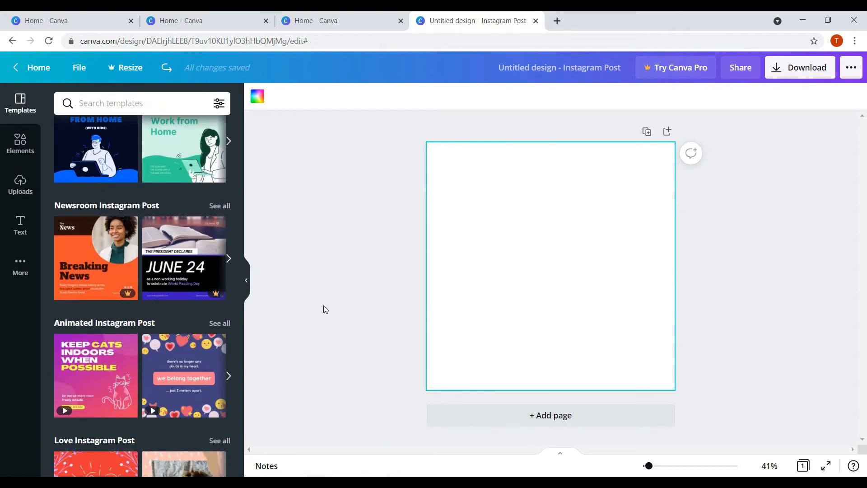
{"action": "scroll", "coordinate": [129, 314], "scroll_direction": "down", "scroll_amount": 5}
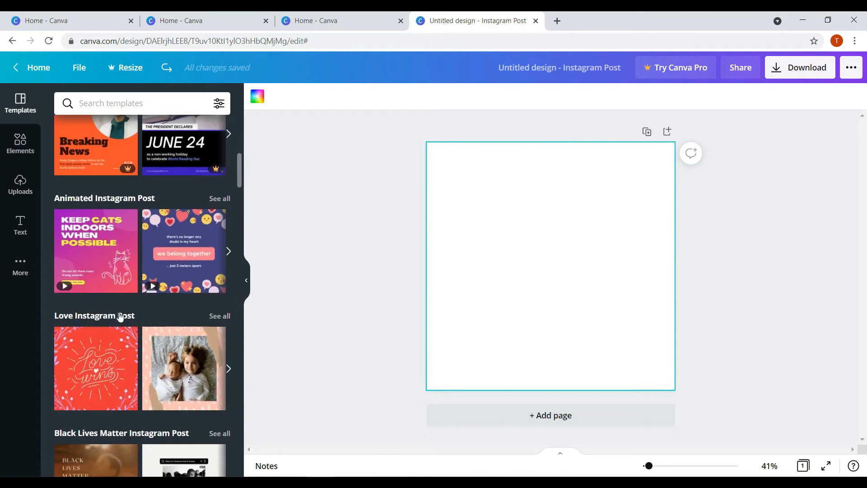
{"action": "scroll", "coordinate": [136, 303], "scroll_direction": "up", "scroll_amount": 9}
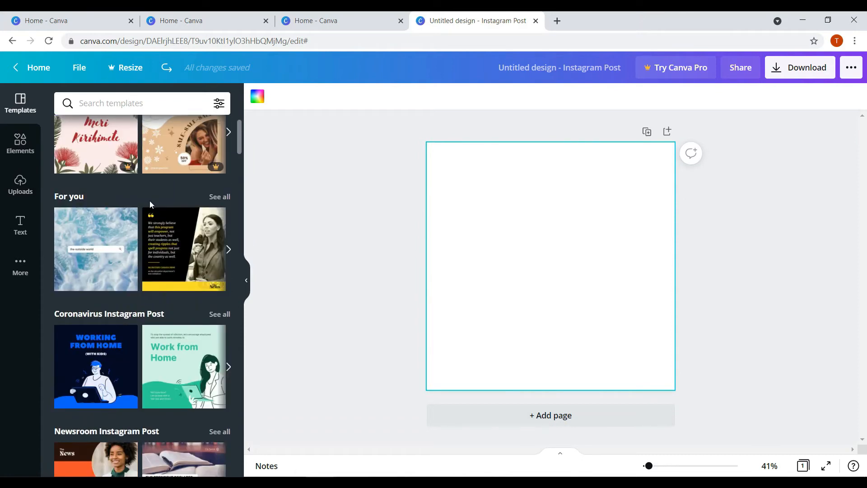
{"action": "scroll", "coordinate": [142, 218], "scroll_direction": "up", "scroll_amount": 1}
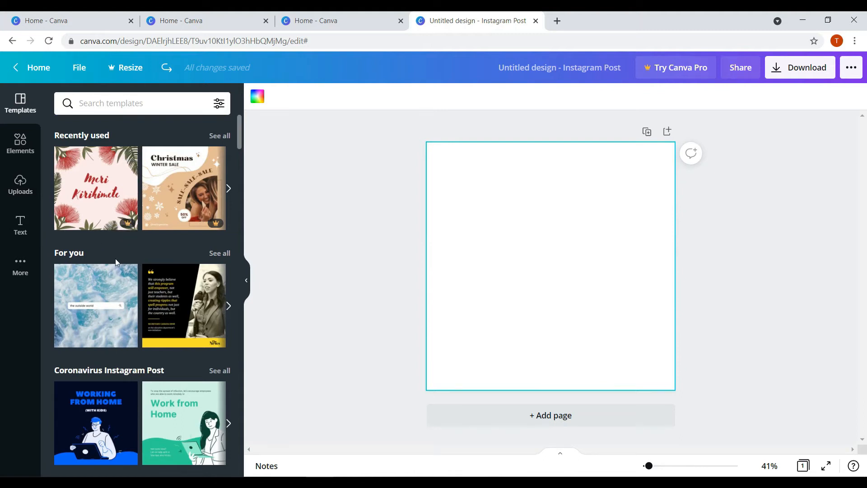
{"action": "scroll", "coordinate": [114, 276], "scroll_direction": "down", "scroll_amount": 3}
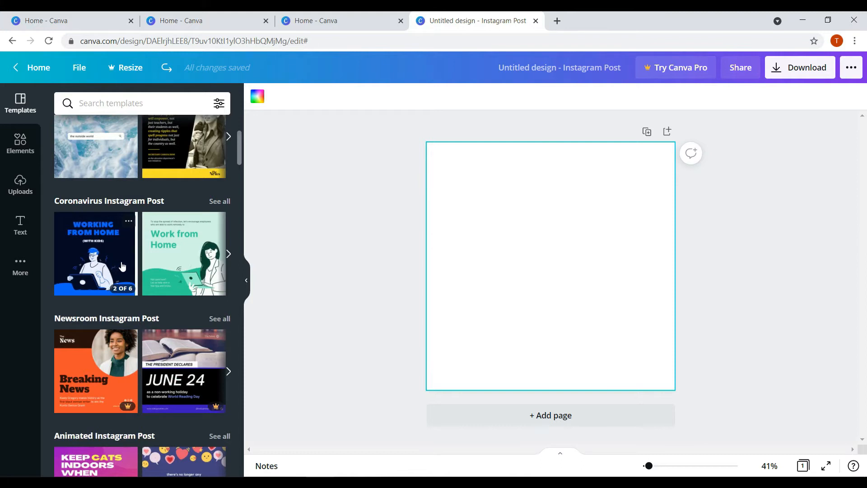
{"action": "scroll", "coordinate": [134, 269], "scroll_direction": "down", "scroll_amount": 10}
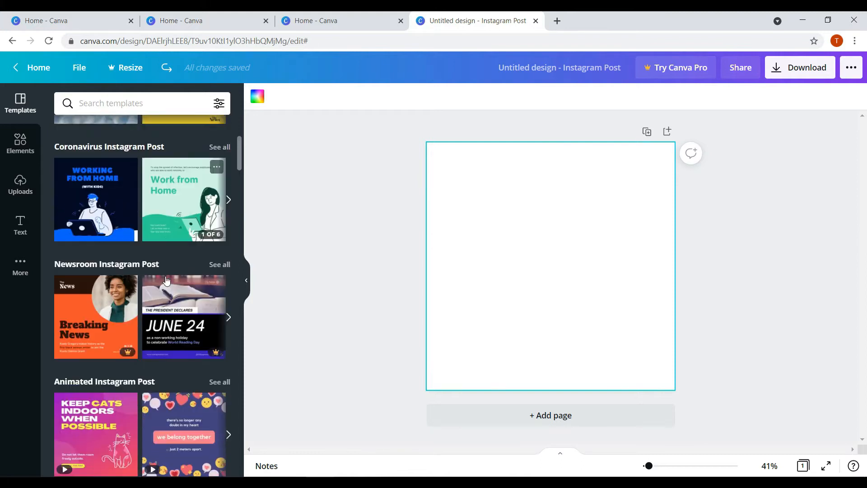
{"action": "scroll", "coordinate": [144, 253], "scroll_direction": "down", "scroll_amount": 2}
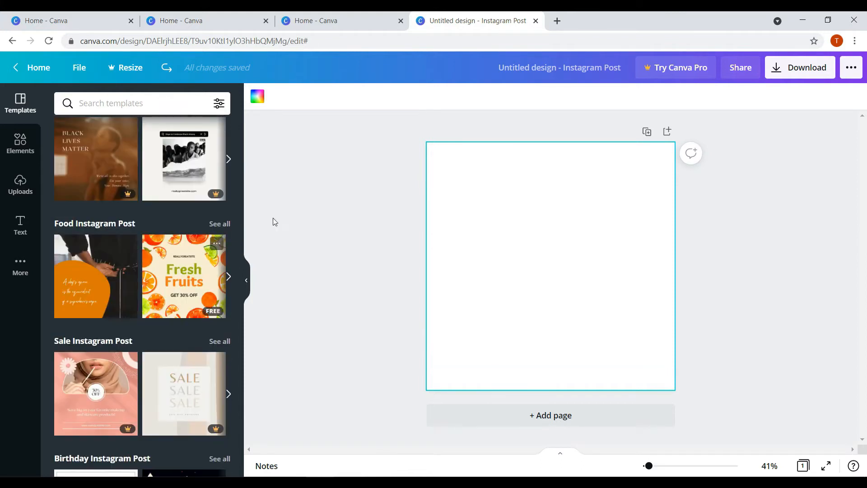
{"action": "left_click", "coordinate": [190, 284]}
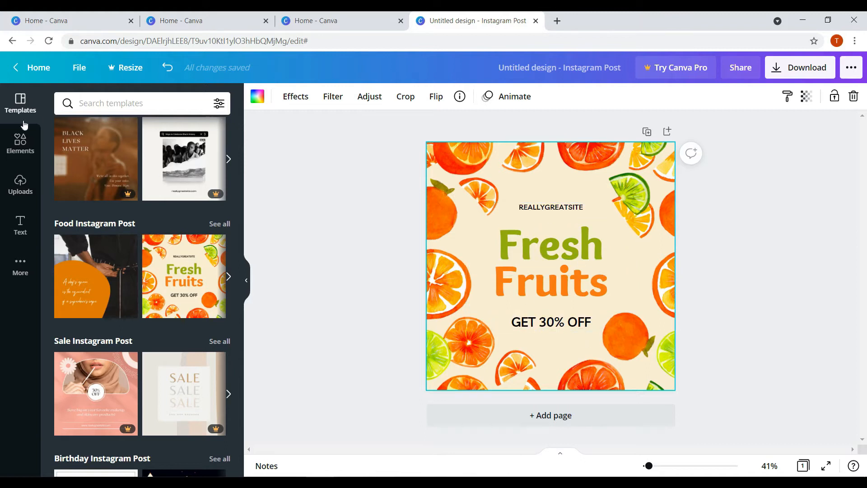
- Browse the Elements library of shapes, graphics, photos, charts and frames, then view Uploads
{"action": "left_click", "coordinate": [13, 149]}
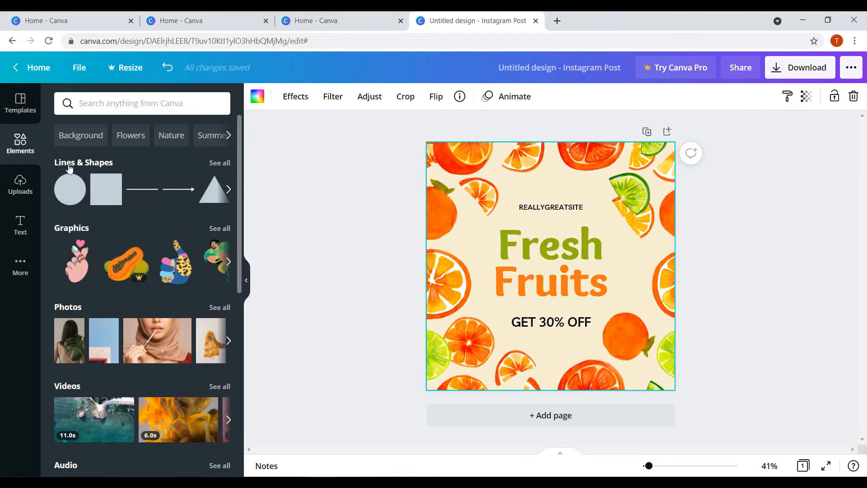
{"action": "scroll", "coordinate": [62, 213], "scroll_direction": "down", "scroll_amount": 1}
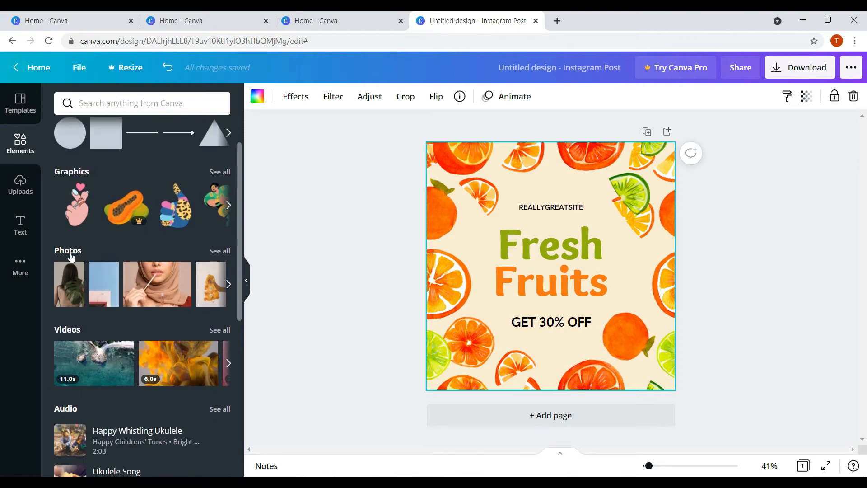
{"action": "scroll", "coordinate": [82, 346], "scroll_direction": "down", "scroll_amount": 6}
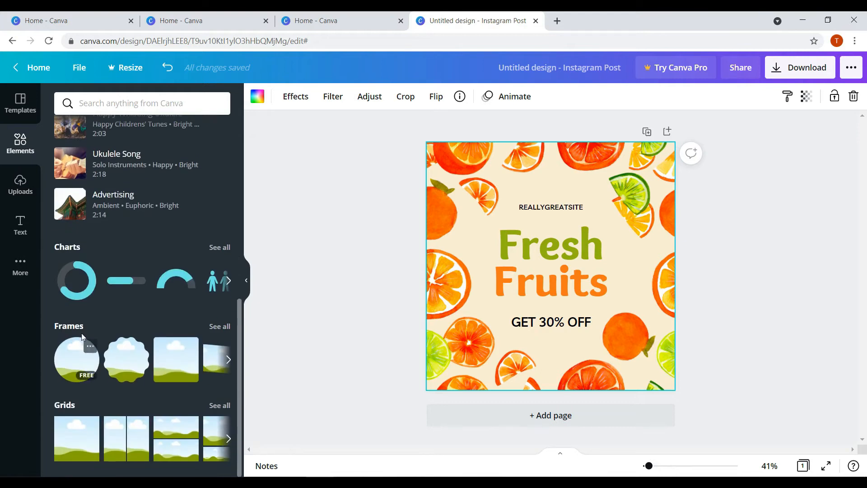
{"action": "scroll", "coordinate": [103, 357], "scroll_direction": "up", "scroll_amount": 7}
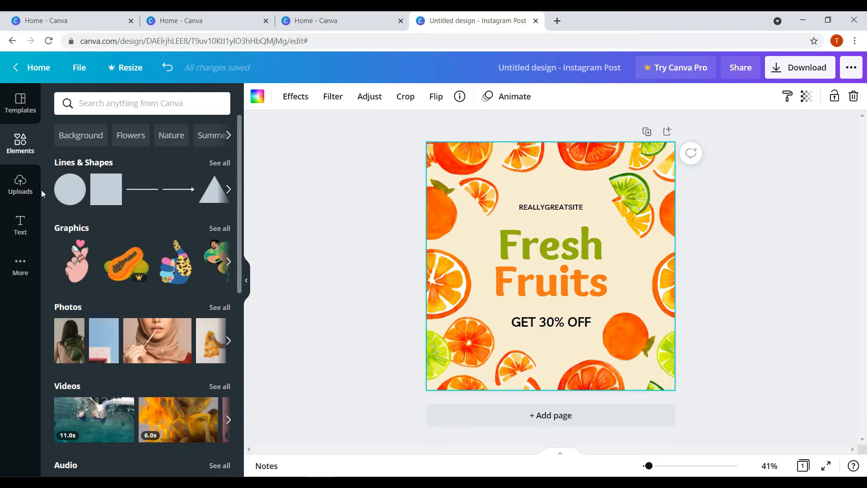
{"action": "left_click", "coordinate": [21, 185]}
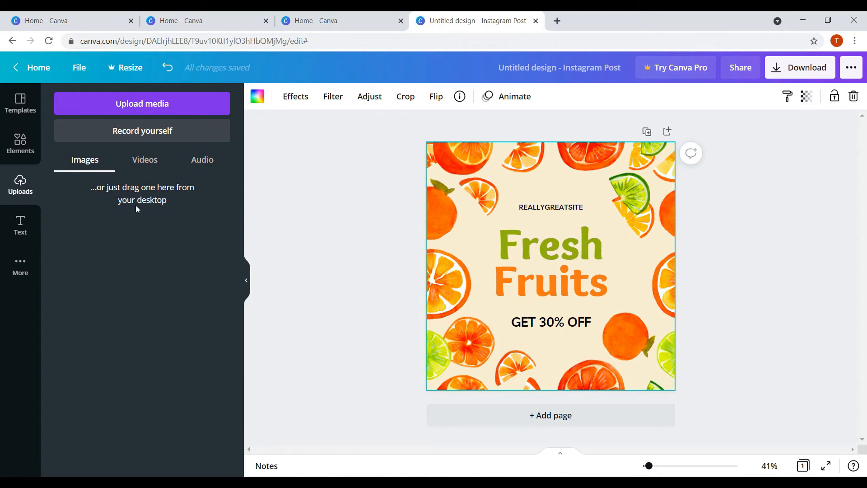
- Browse the ready-made text styles in the Text panel
{"action": "left_click", "coordinate": [21, 224]}
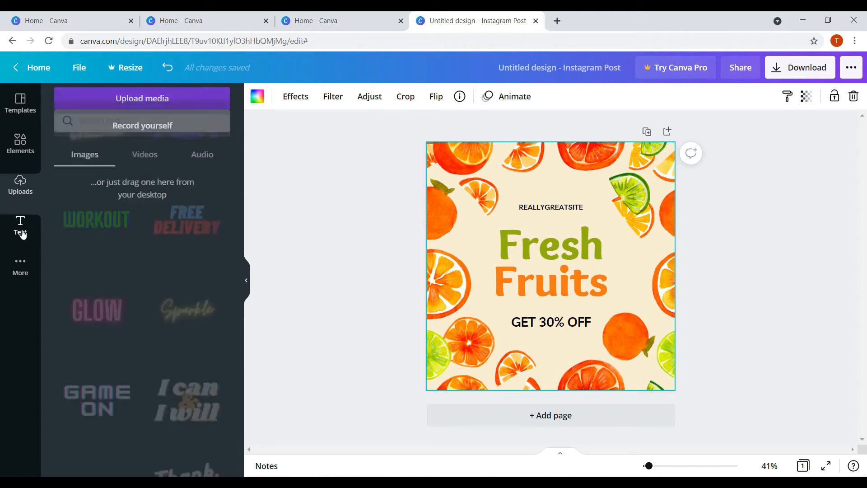
{"action": "scroll", "coordinate": [140, 246], "scroll_direction": "up", "scroll_amount": 8}
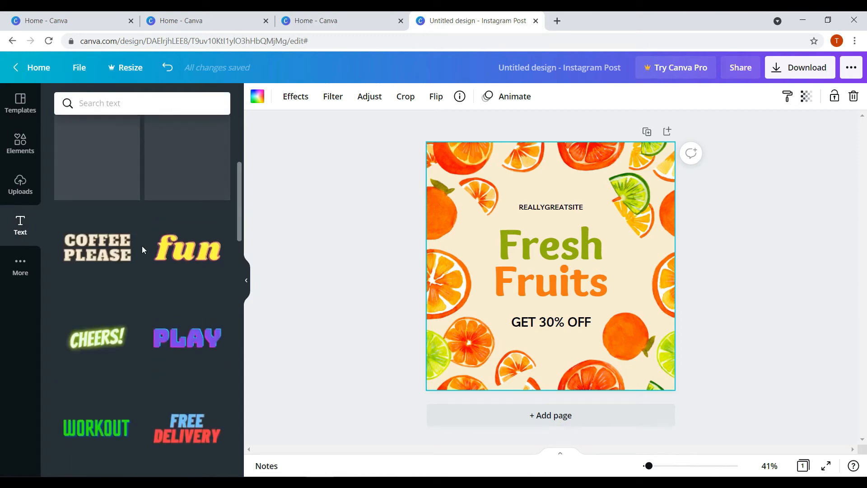
{"action": "scroll", "coordinate": [141, 252], "scroll_direction": "up", "scroll_amount": 3}
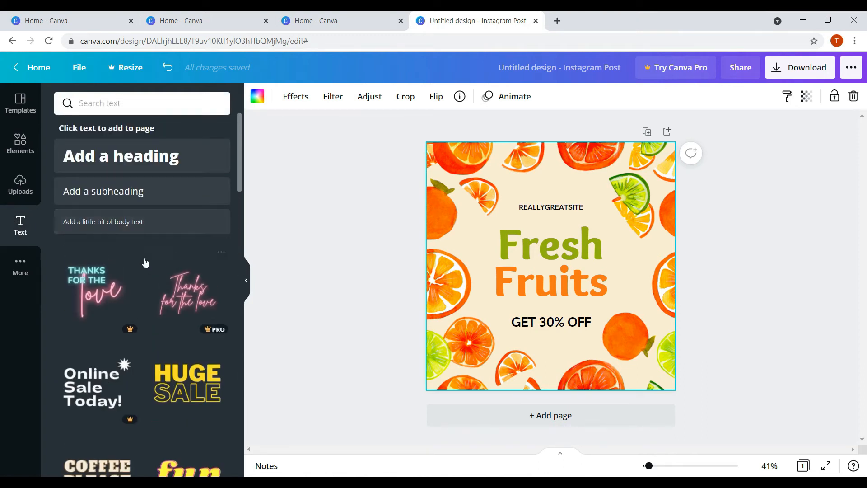
{"action": "scroll", "coordinate": [186, 266], "scroll_direction": "down", "scroll_amount": 6}
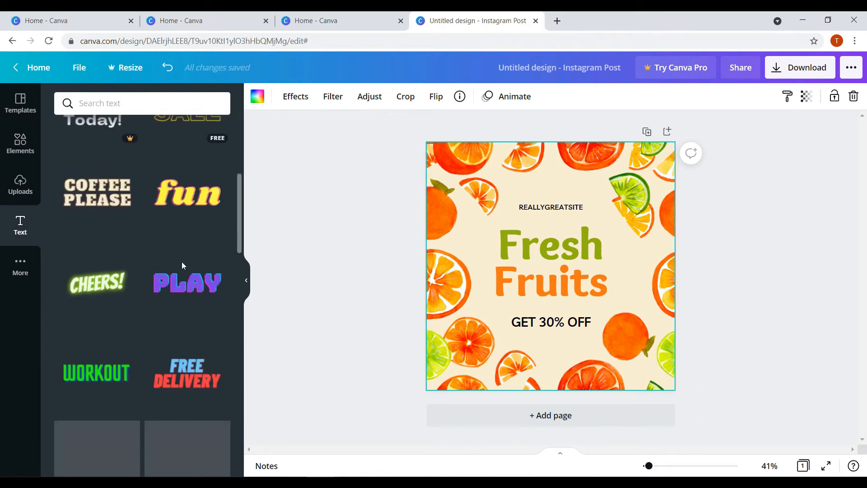
{"action": "scroll", "coordinate": [134, 226], "scroll_direction": "down", "scroll_amount": 6}
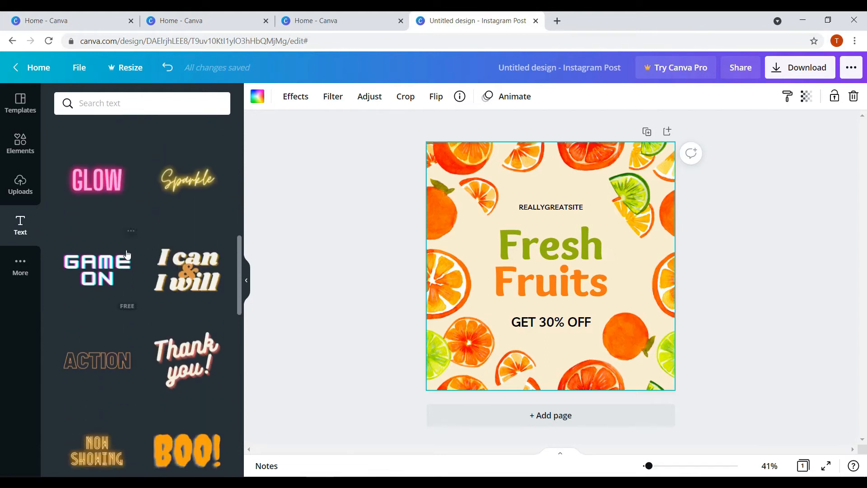
{"action": "scroll", "coordinate": [127, 280], "scroll_direction": "down", "scroll_amount": 3}
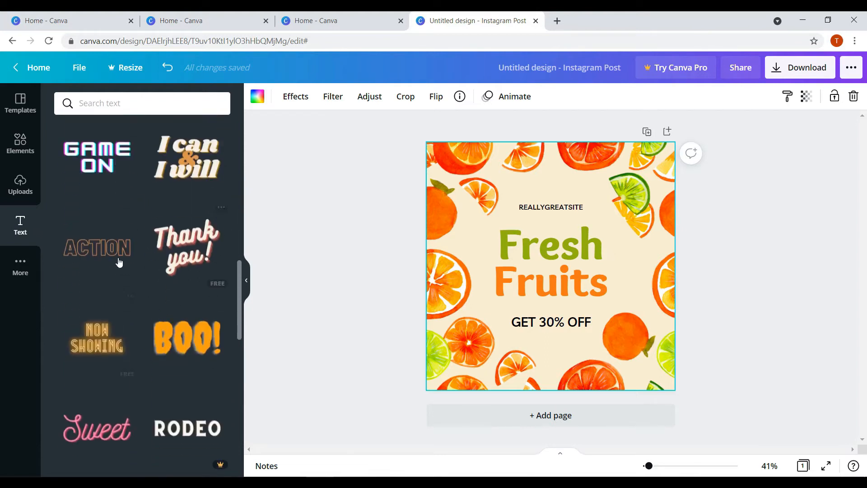
{"action": "scroll", "coordinate": [134, 163], "scroll_direction": "up", "scroll_amount": 3}
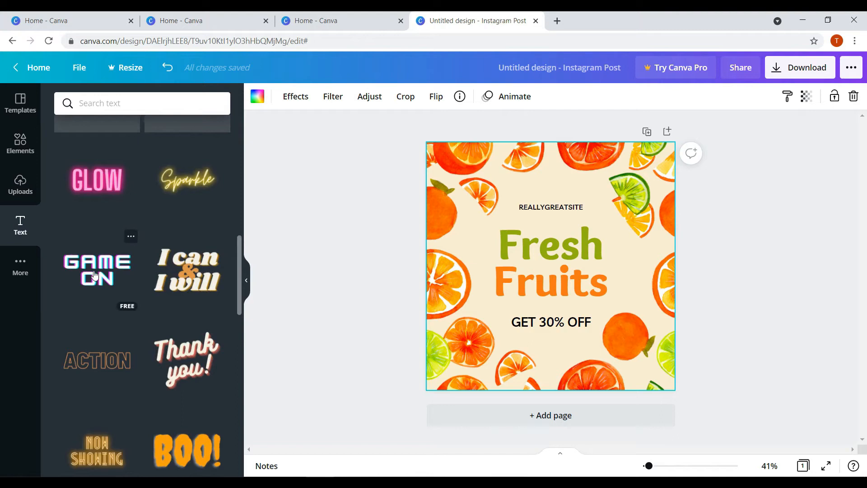
- Delete the Fresh Fruits headline, add the GAME ON text preset, and view More apps
{"action": "left_click", "coordinate": [534, 246]}
{"action": "left_click", "coordinate": [533, 246], "text": "shift"}
{"action": "key", "text": "Delete"}
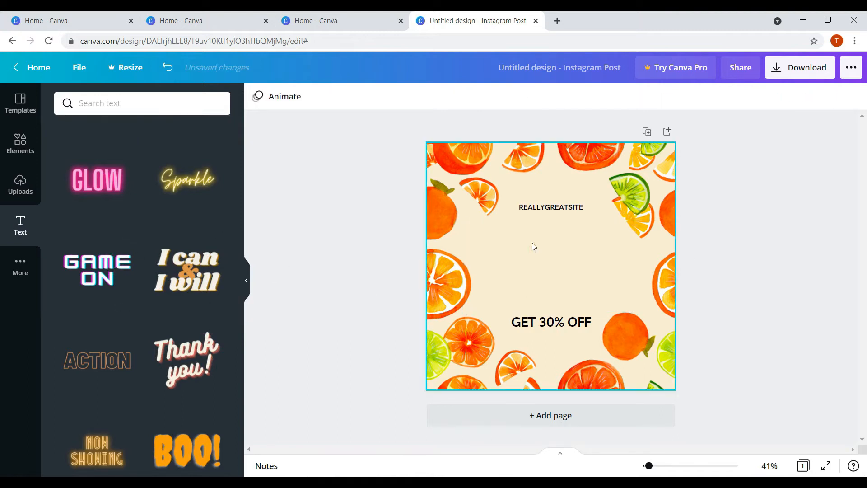
{"action": "scroll", "coordinate": [111, 270], "scroll_direction": "down", "scroll_amount": 5}
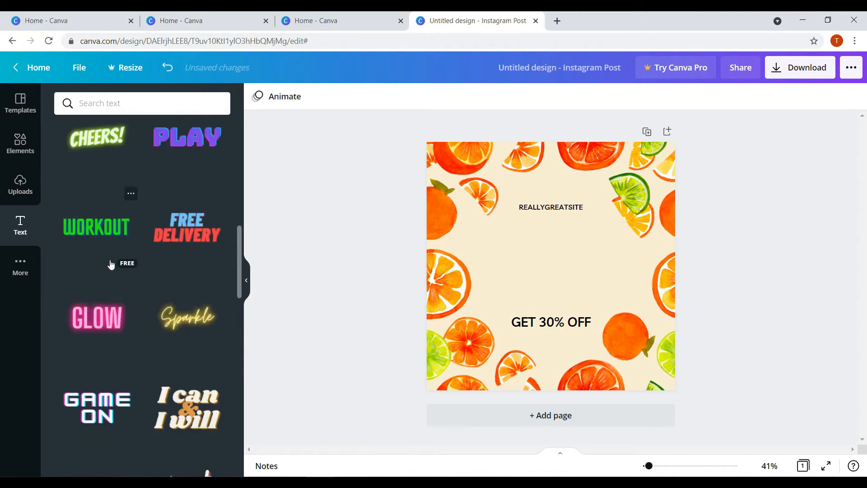
{"action": "left_click", "coordinate": [97, 407]}
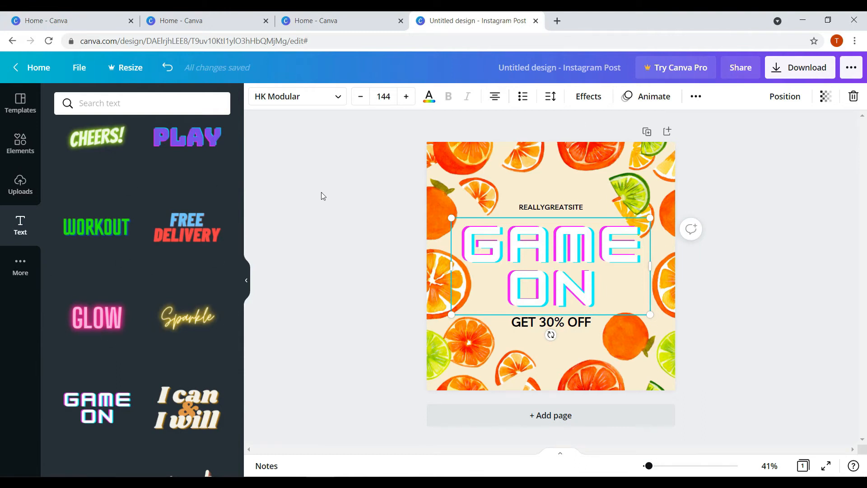
{"action": "left_click", "coordinate": [23, 268]}
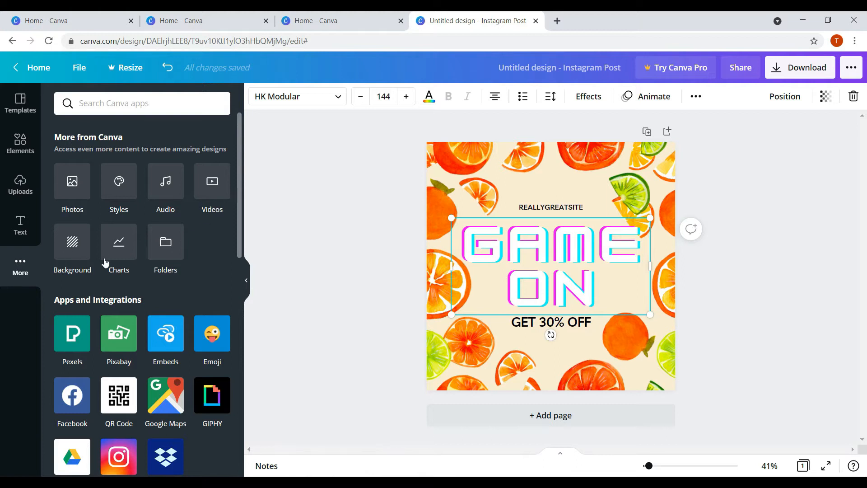
- Scroll through the More panel's Apps and Integrations list
{"action": "scroll", "coordinate": [149, 262], "scroll_direction": "down", "scroll_amount": 3}
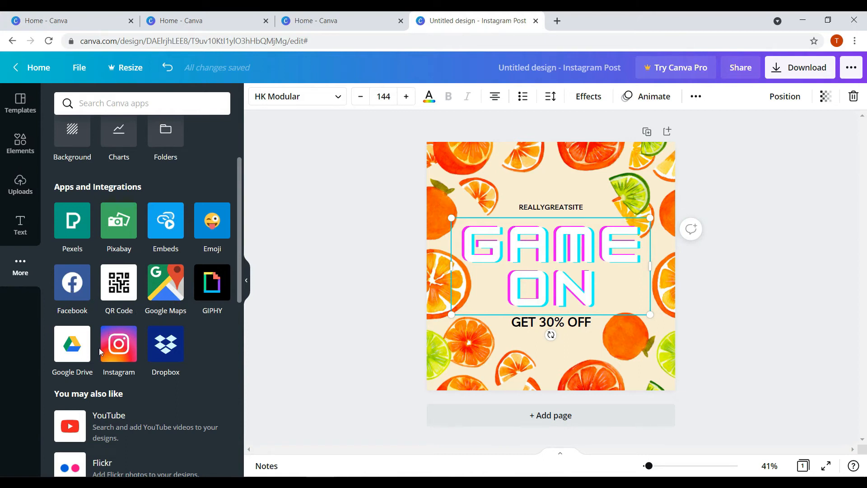
{"action": "scroll", "coordinate": [175, 366], "scroll_direction": "down", "scroll_amount": 3}
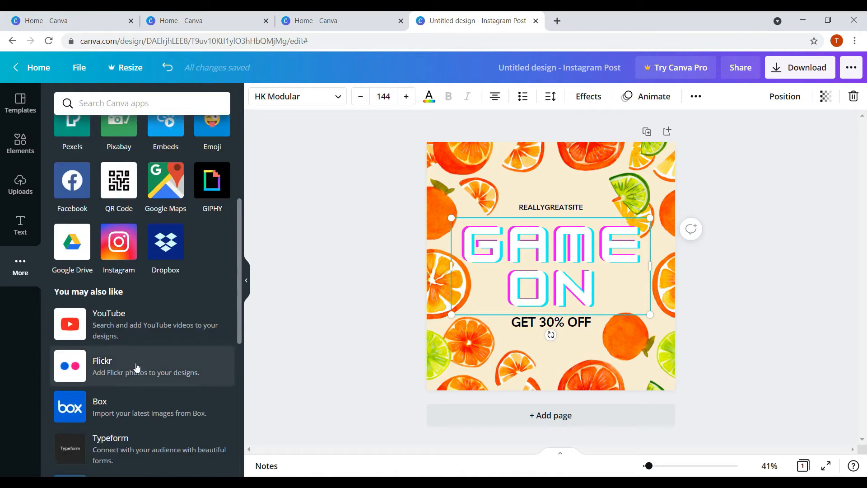
{"action": "scroll", "coordinate": [110, 306], "scroll_direction": "down", "scroll_amount": 8}
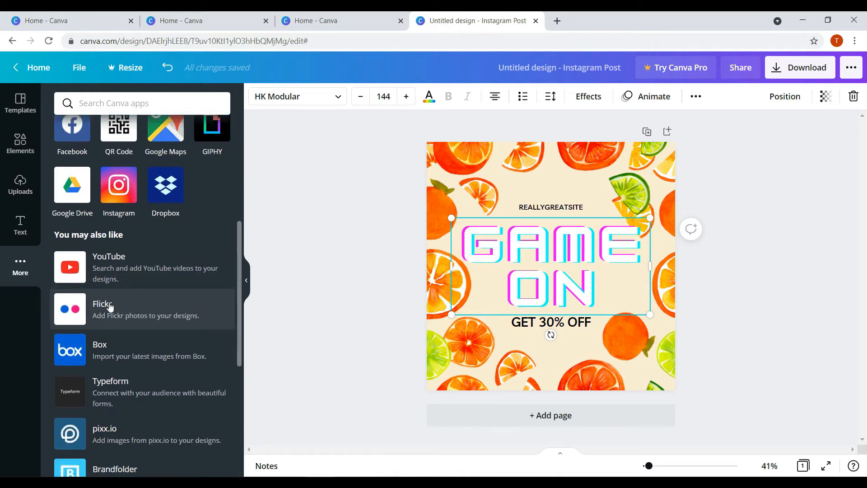
{"action": "scroll", "coordinate": [110, 306], "scroll_direction": "up", "scroll_amount": 2}
{"action": "scroll", "coordinate": [110, 306], "scroll_direction": "up", "scroll_amount": 10}
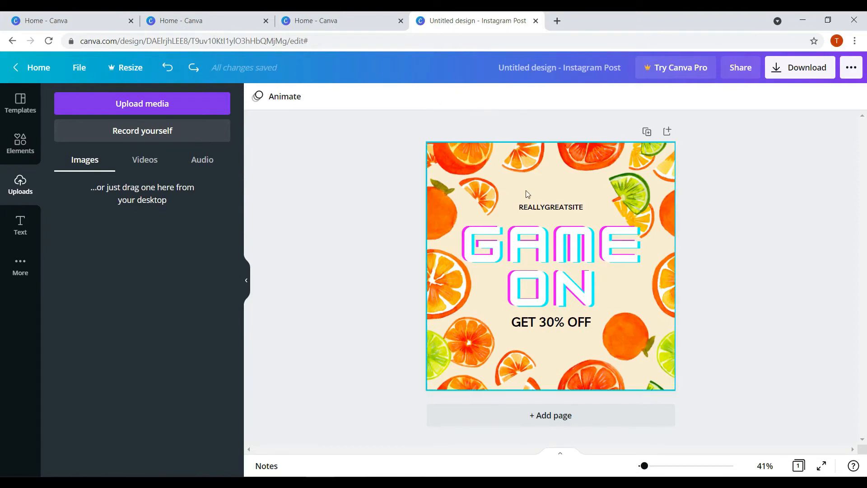
- Rename the design to 'GAME ON'
{"action": "left_click", "coordinate": [505, 67]}
{"action": "type", "text": "GAME ON"}
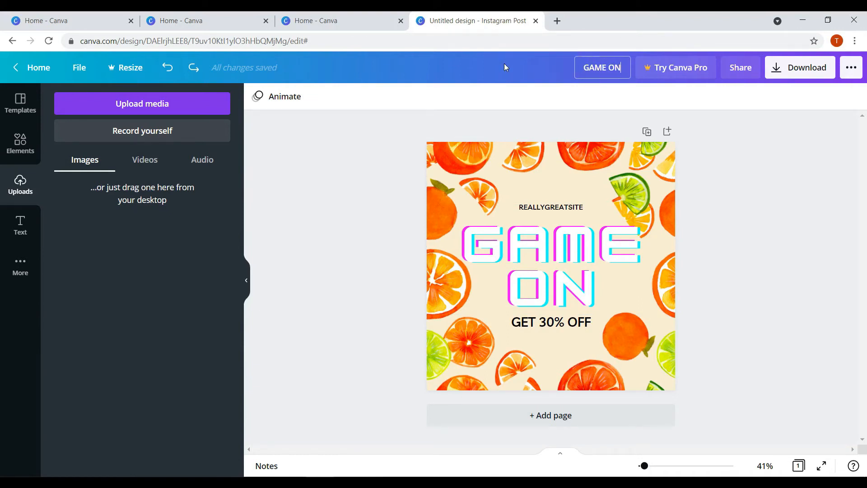
{"action": "key", "text": "Return"}
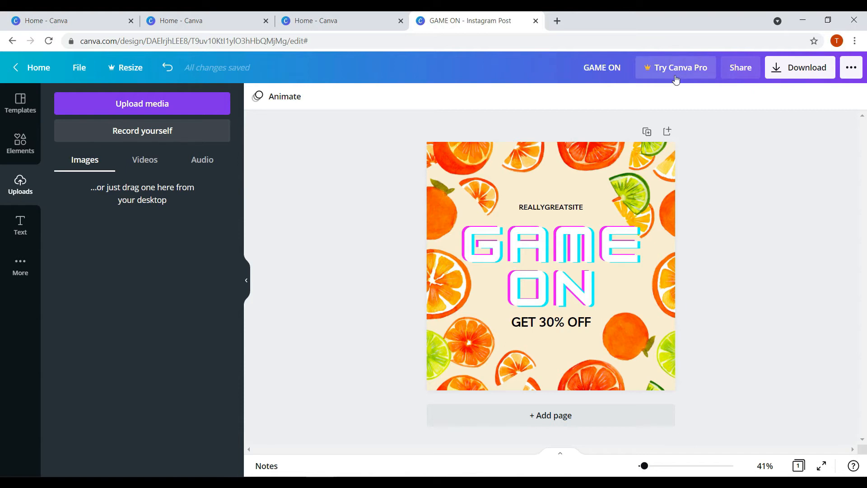
- View and dismiss the Canva Pro trial offer, then bring up the sharing options
{"action": "left_click", "coordinate": [661, 72]}
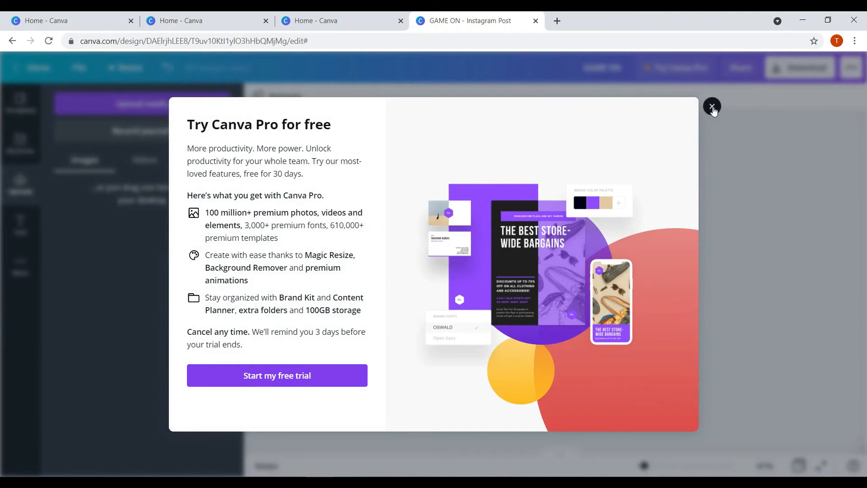
{"action": "left_click", "coordinate": [711, 106]}
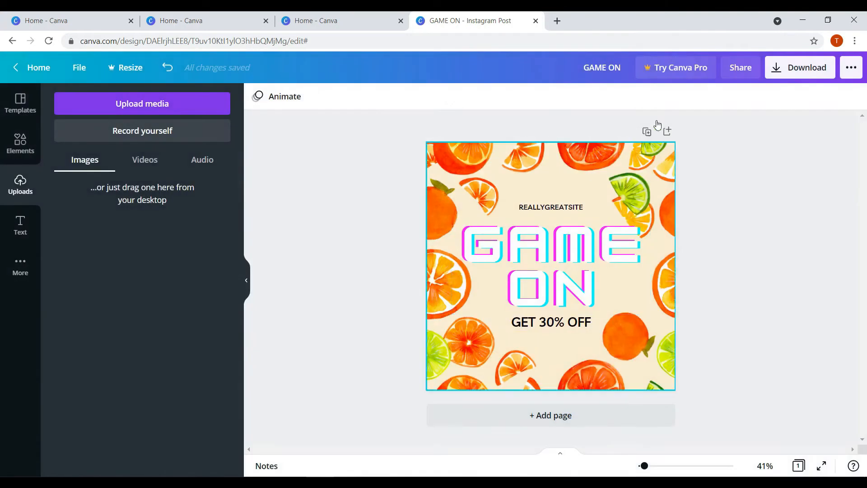
{"action": "left_click", "coordinate": [740, 72]}
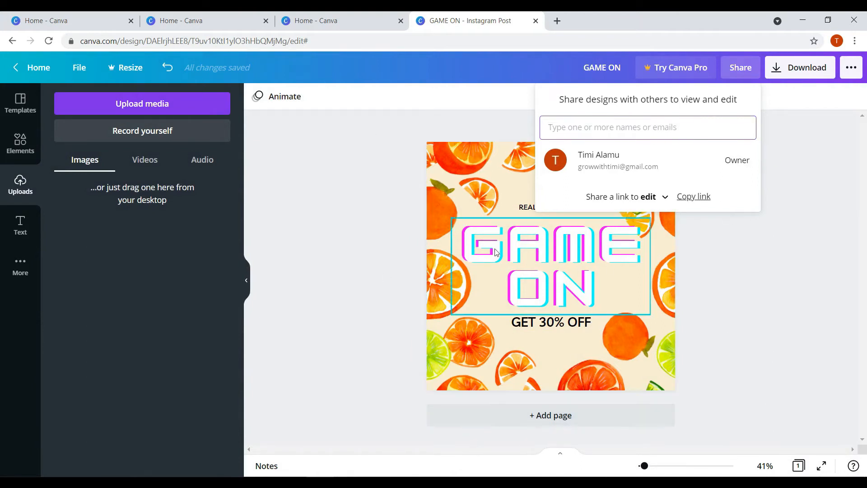
- Copy a 'Share a link to edit' link for the GAME ON design, then open Download
{"action": "left_click", "coordinate": [666, 197]}
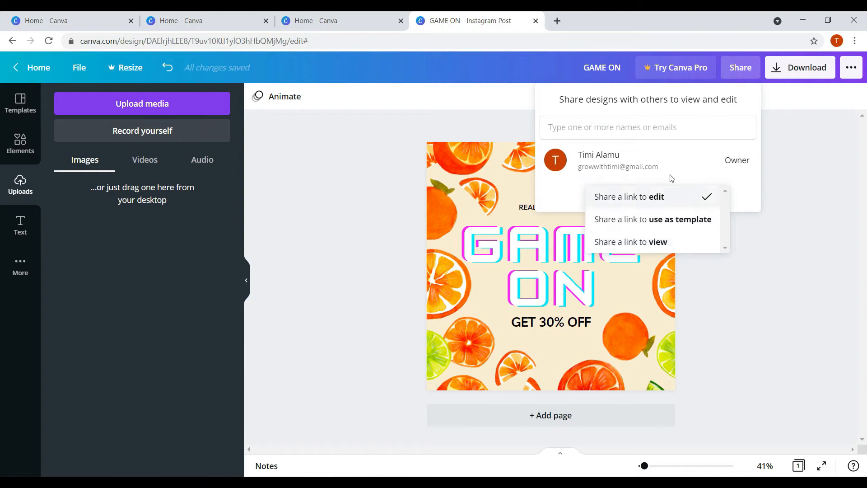
{"action": "left_click", "coordinate": [687, 156]}
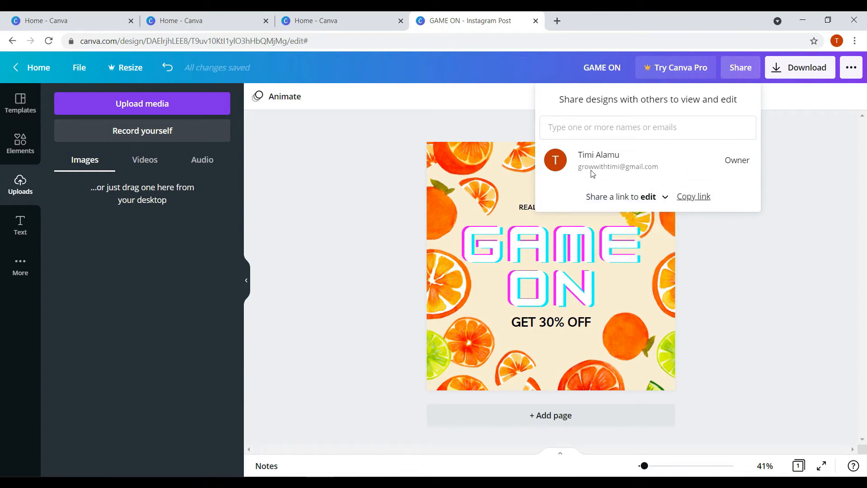
{"action": "left_click", "coordinate": [694, 197]}
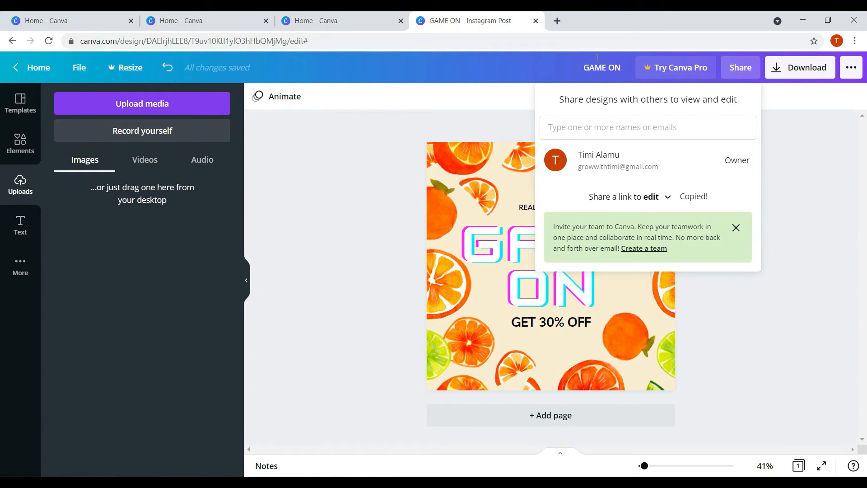
{"action": "left_click", "coordinate": [773, 160]}
{"action": "left_click", "coordinate": [799, 73]}
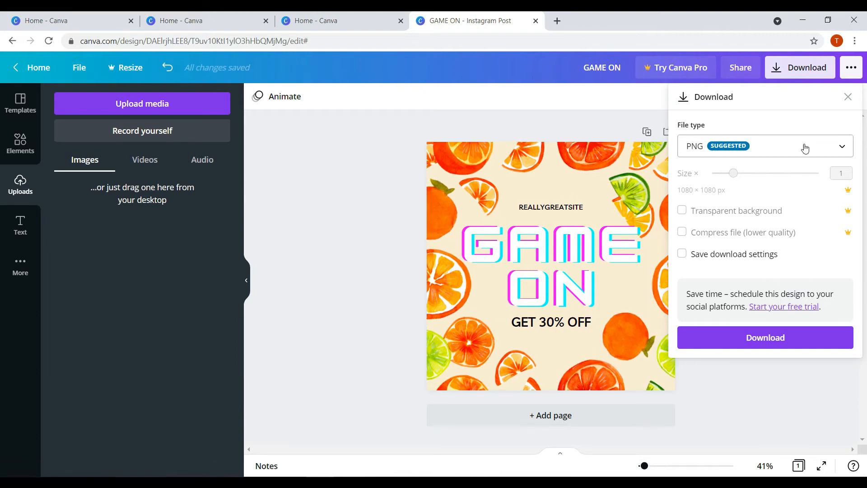
- Check the Download panel's file type list and the '...' publishing menu, then close both
{"action": "left_click", "coordinate": [772, 152]}
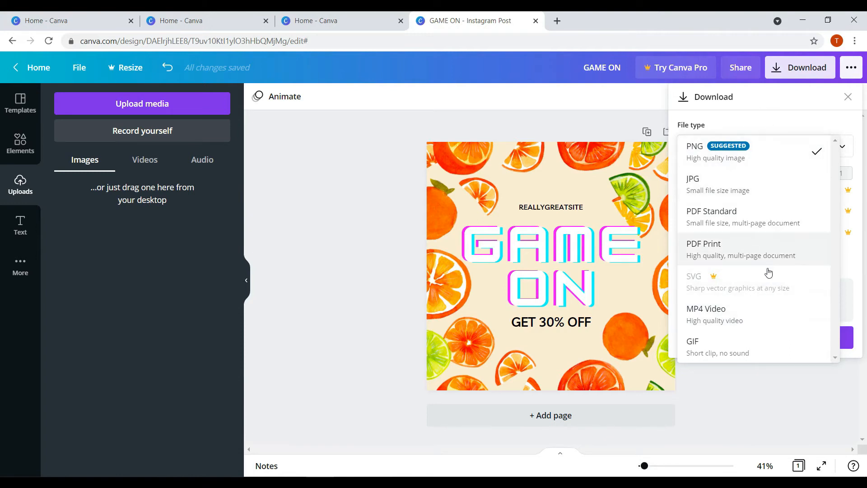
{"action": "left_click", "coordinate": [849, 70]}
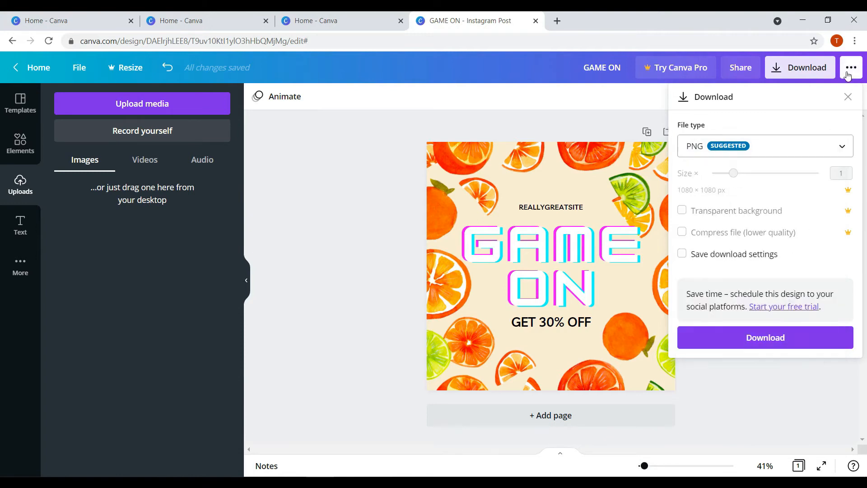
{"action": "left_click", "coordinate": [849, 71]}
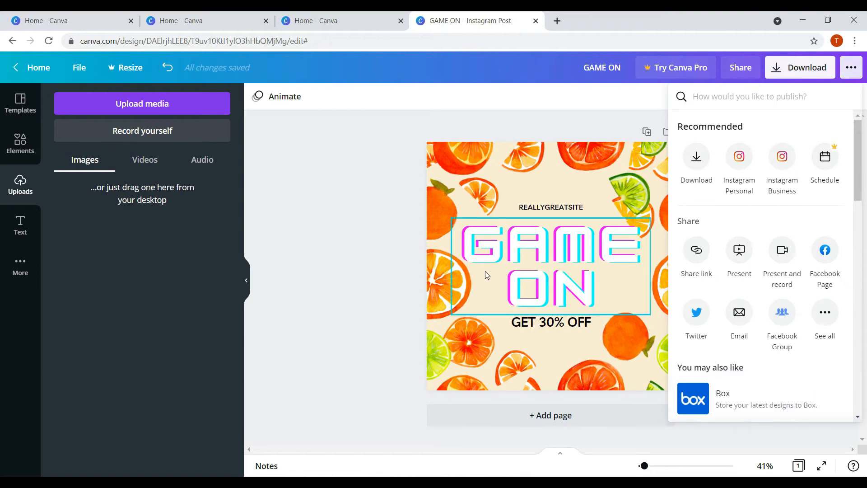
{"action": "left_click", "coordinate": [20, 276]}
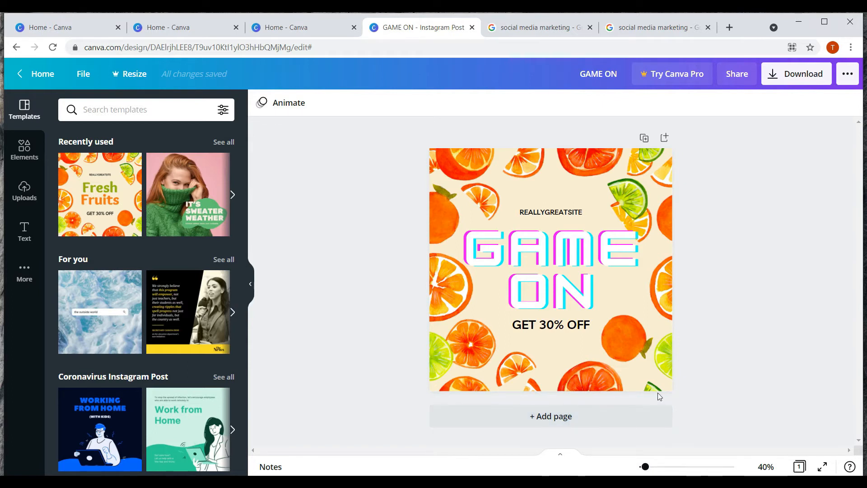
- Go to the desktop and open the 'brief' text file in Notepad
{"action": "key", "text": "super+d"}
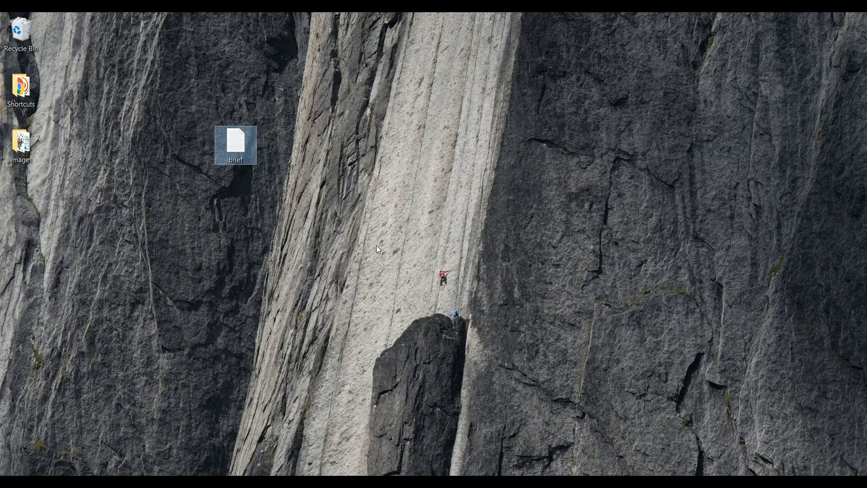
{"action": "double_click", "coordinate": [236, 145]}
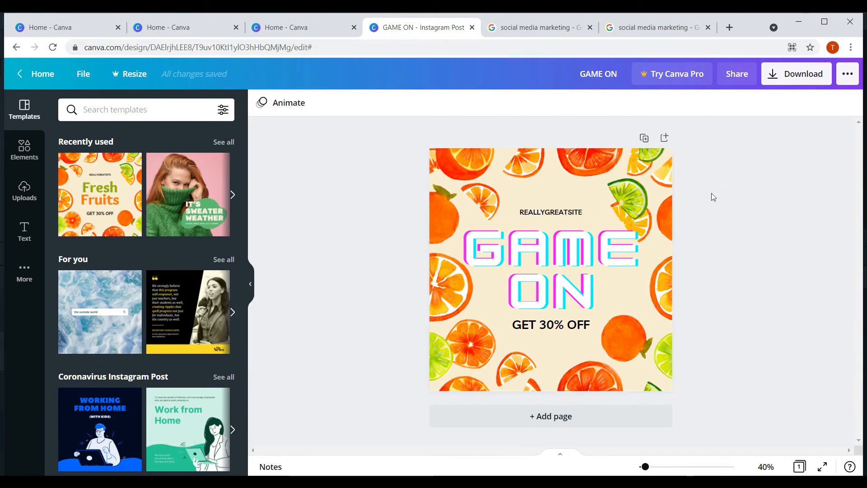
- Create a new Instagram Post design via File > Create new design, passing on Custom size
{"action": "left_click", "coordinate": [83, 74]}
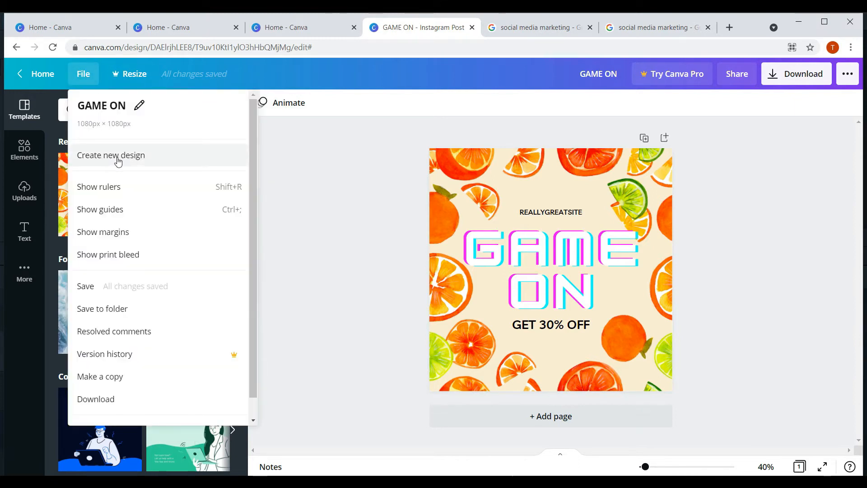
{"action": "left_click", "coordinate": [118, 158]}
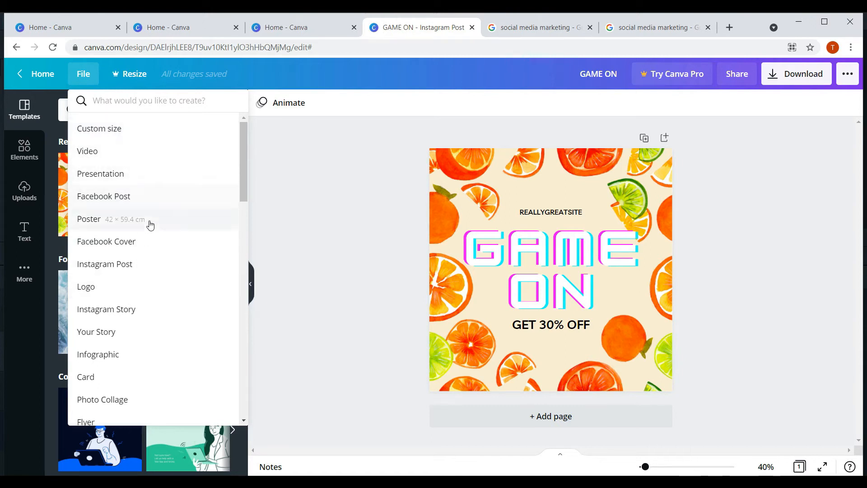
{"action": "scroll", "coordinate": [155, 254], "scroll_direction": "down", "scroll_amount": 9}
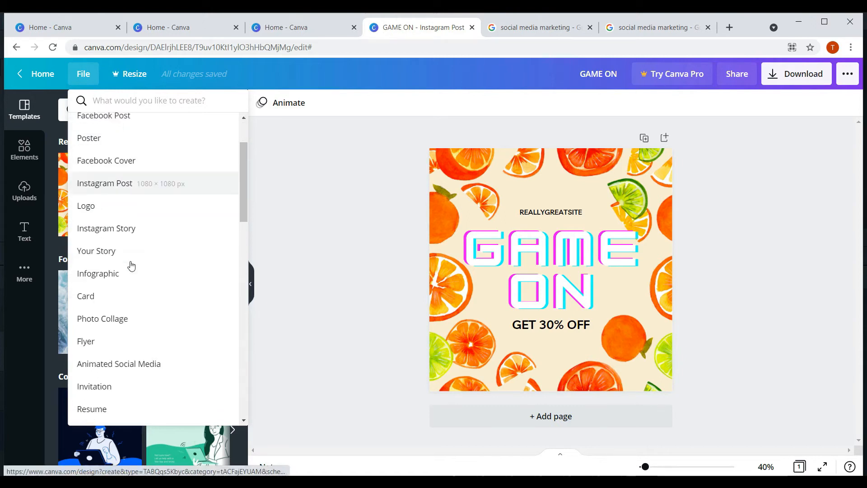
{"action": "scroll", "coordinate": [130, 262], "scroll_direction": "up", "scroll_amount": 3}
{"action": "scroll", "coordinate": [128, 258], "scroll_direction": "down", "scroll_amount": 10}
{"action": "scroll", "coordinate": [128, 257], "scroll_direction": "down", "scroll_amount": 2}
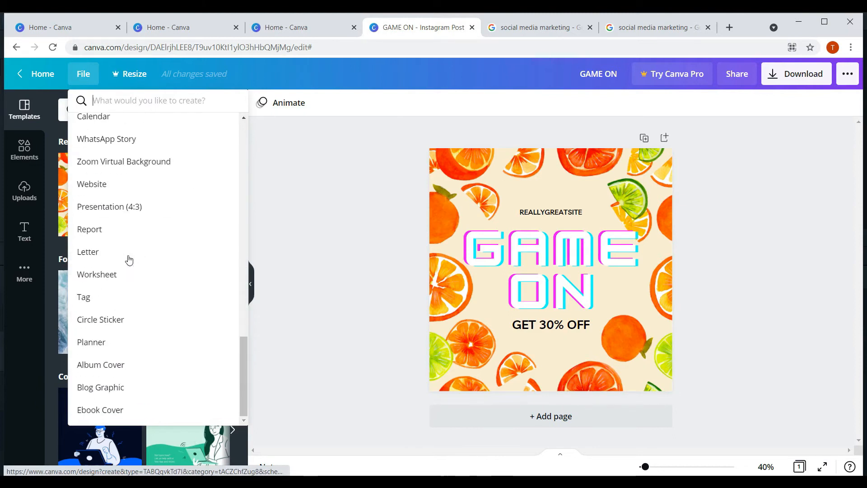
{"action": "scroll", "coordinate": [131, 251], "scroll_direction": "up", "scroll_amount": 18}
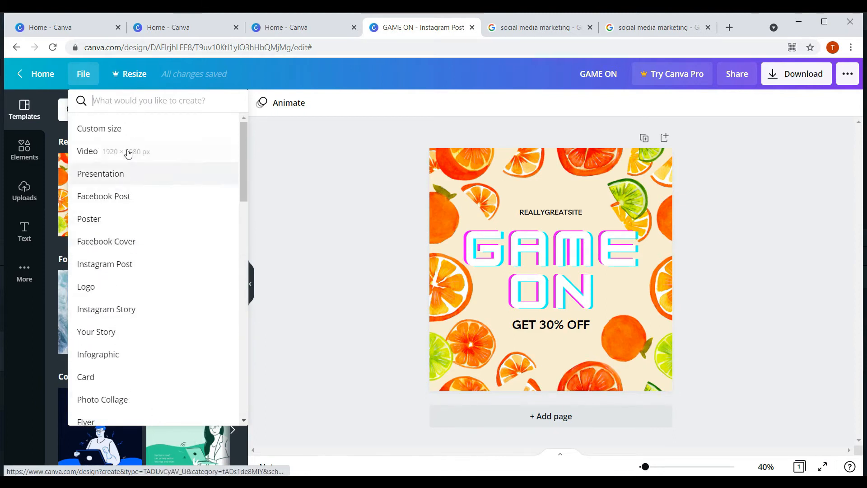
{"action": "left_click", "coordinate": [120, 130]}
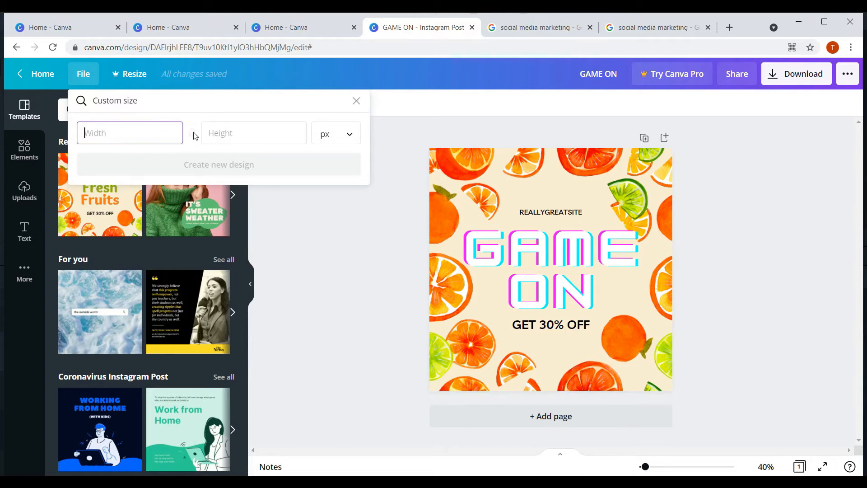
{"action": "left_click", "coordinate": [357, 103]}
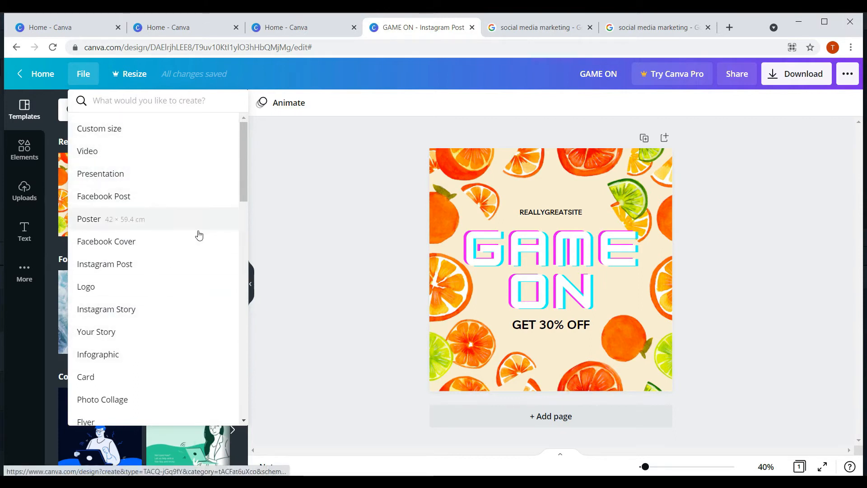
{"action": "left_click", "coordinate": [129, 271]}
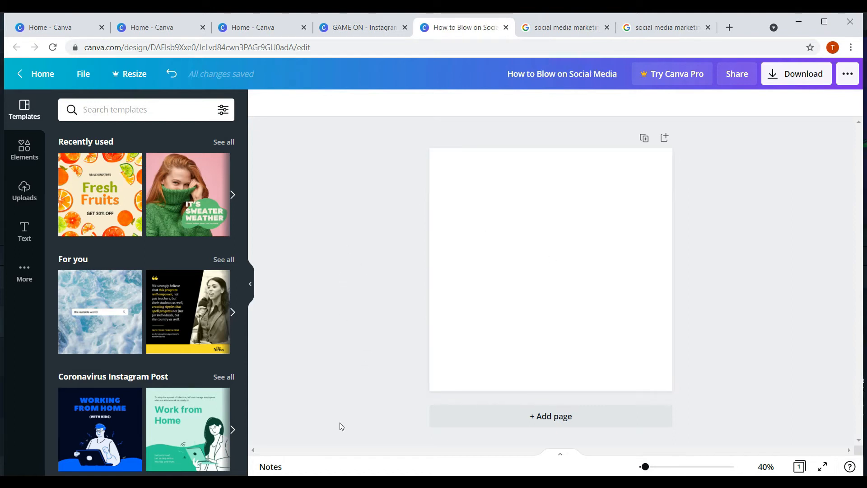
- Copy the title line 'How to Blow on Social Media' from the Notepad brief
{"action": "key", "text": "alt+Tab"}
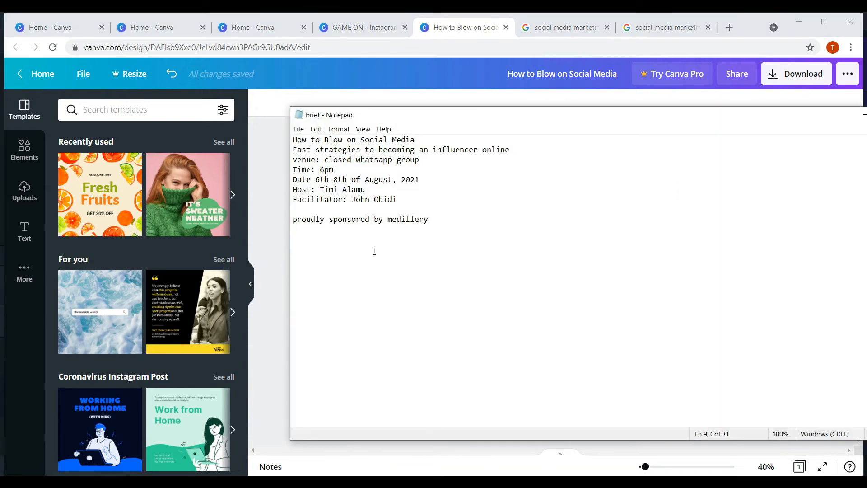
{"action": "left_click_drag", "start_coordinate": [402, 121], "coordinate": [451, 123]}
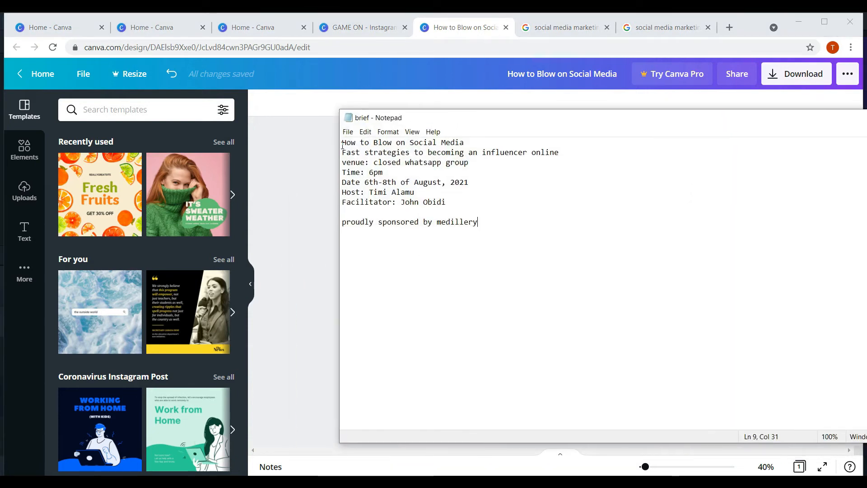
{"action": "left_click_drag", "start_coordinate": [345, 143], "coordinate": [464, 143]}
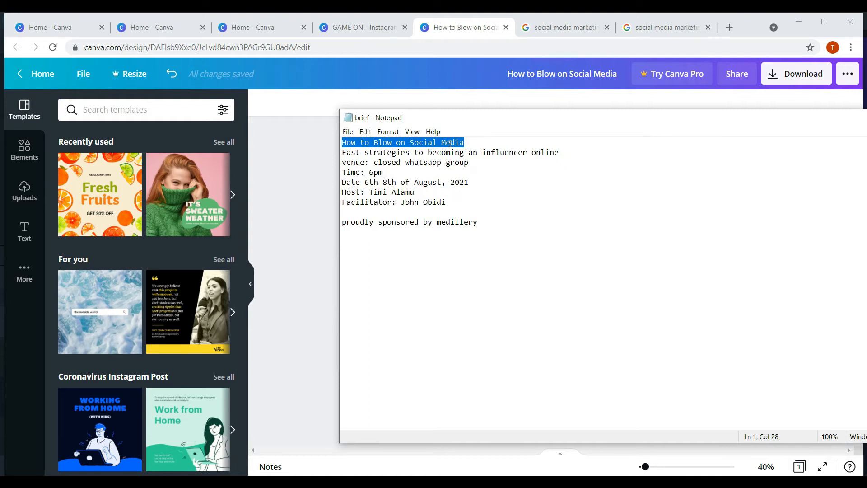
{"action": "right_click", "coordinate": [450, 143]}
{"action": "left_click", "coordinate": [470, 175]}
{"action": "left_click_drag", "start_coordinate": [509, 125], "coordinate": [501, 230]}
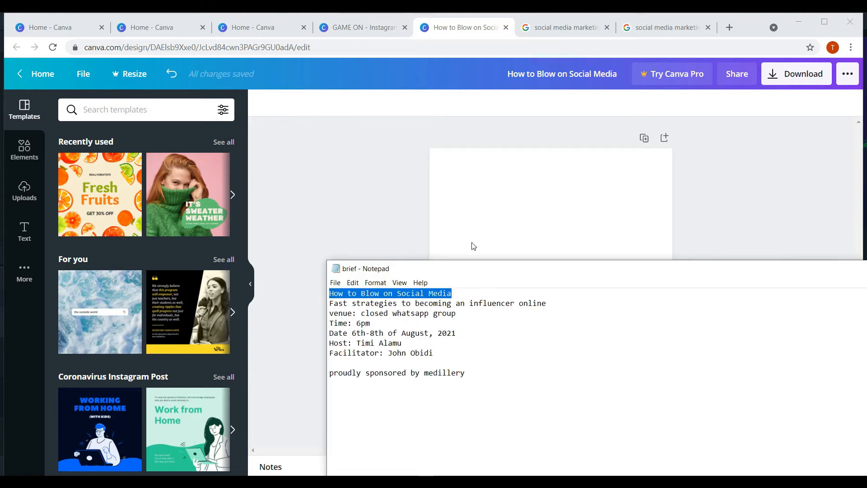
{"action": "left_click", "coordinate": [474, 213]}
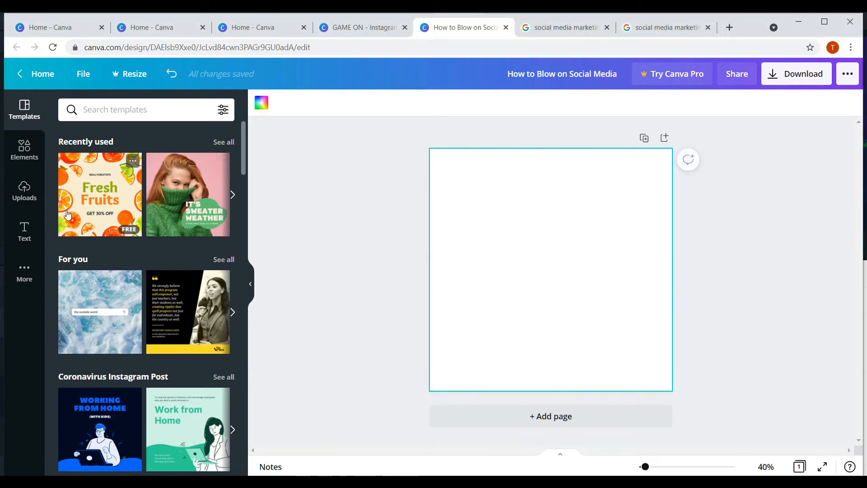
- Add the 'cold, smooth & tasty' text template to the blank post and move it up-left
{"action": "left_click", "coordinate": [25, 233]}
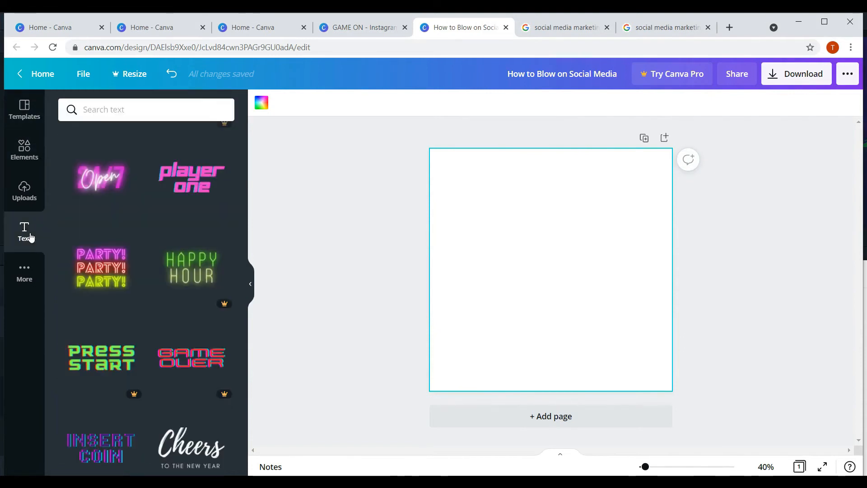
{"action": "scroll", "coordinate": [119, 252], "scroll_direction": "down", "scroll_amount": 4}
{"action": "scroll", "coordinate": [121, 253], "scroll_direction": "down", "scroll_amount": 4}
{"action": "scroll", "coordinate": [149, 258], "scroll_direction": "up", "scroll_amount": 5}
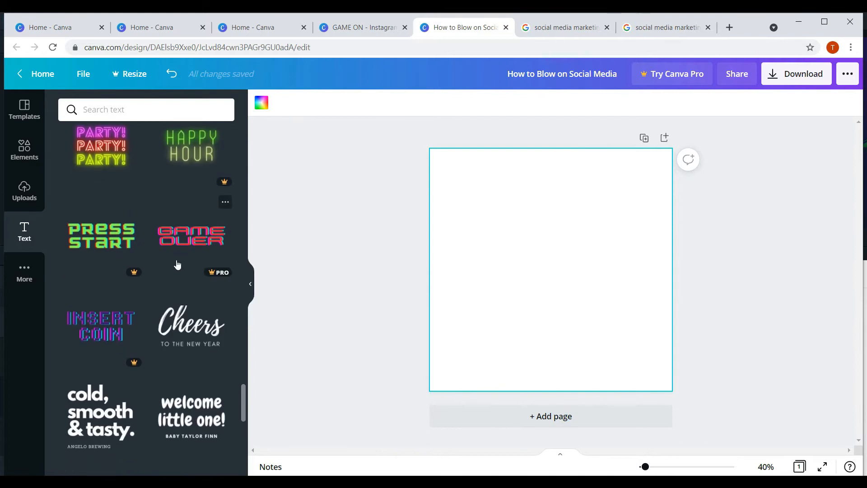
{"action": "scroll", "coordinate": [176, 262], "scroll_direction": "down", "scroll_amount": 3}
{"action": "scroll", "coordinate": [110, 201], "scroll_direction": "up", "scroll_amount": 4}
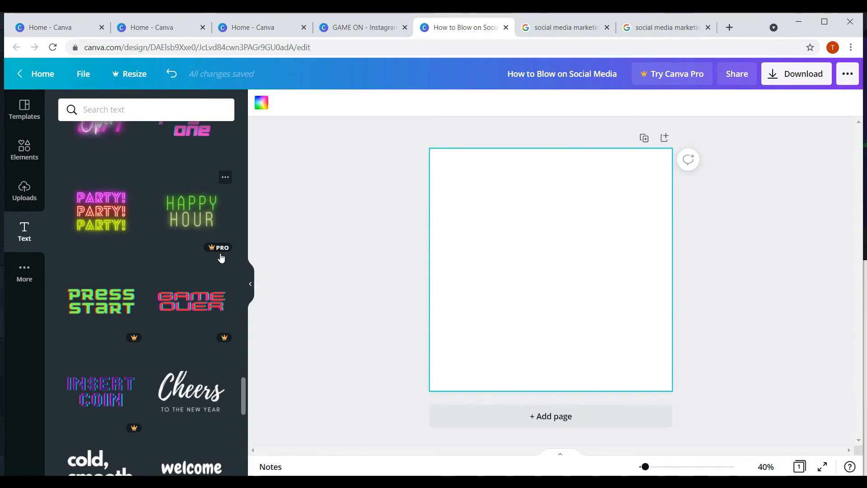
{"action": "scroll", "coordinate": [208, 261], "scroll_direction": "down", "scroll_amount": 4}
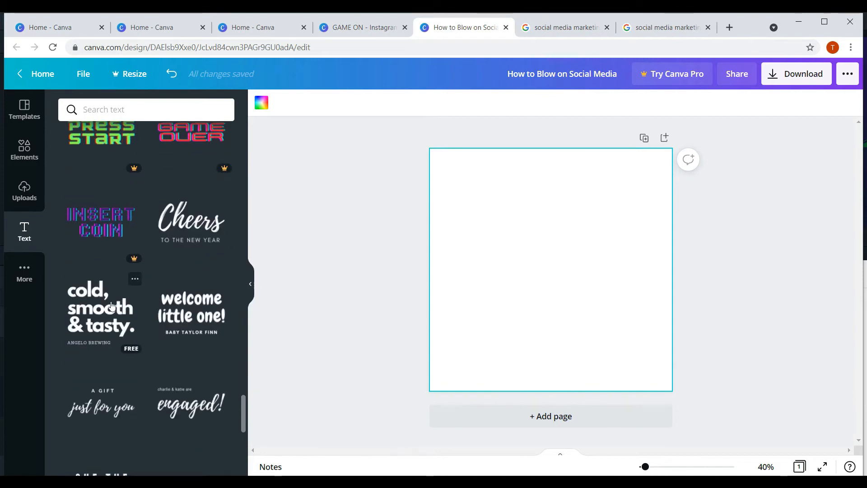
{"action": "left_click", "coordinate": [101, 315]}
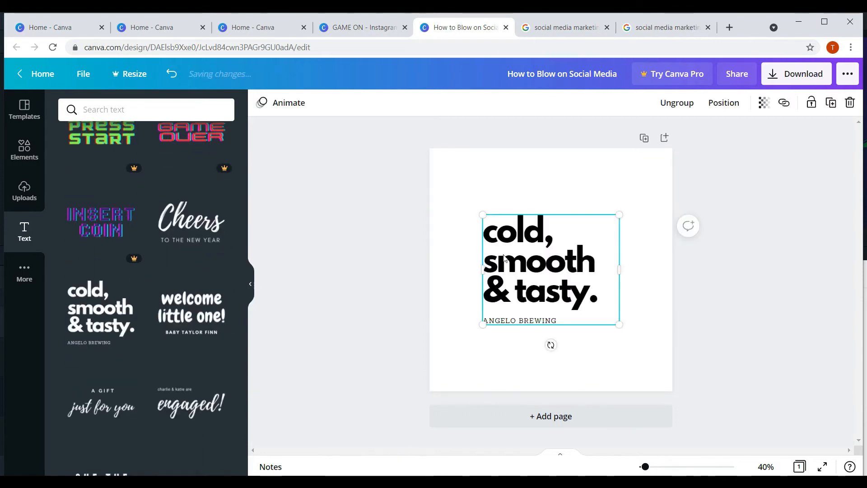
{"action": "left_click_drag", "start_coordinate": [503, 264], "coordinate": [487, 222]}
- Paste 'How to Blow on Social Media' over the template's heading
{"action": "double_click", "coordinate": [487, 222]}
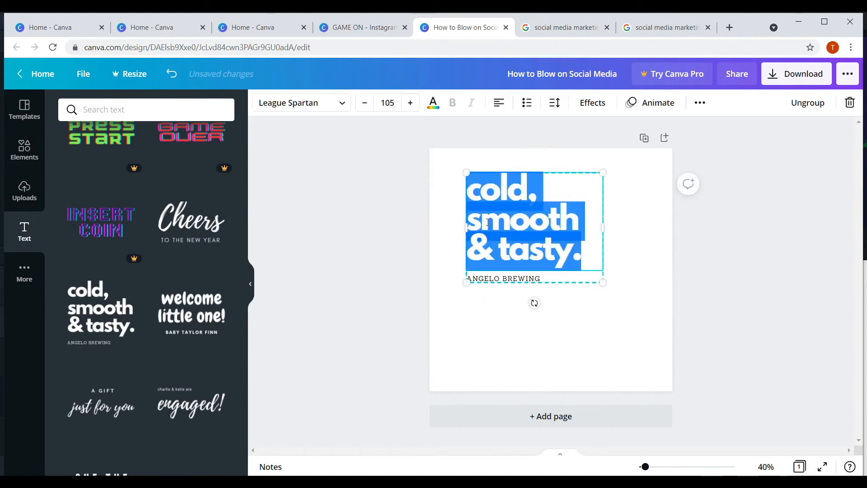
{"action": "right_click", "coordinate": [487, 197]}
{"action": "left_click", "coordinate": [516, 253]}
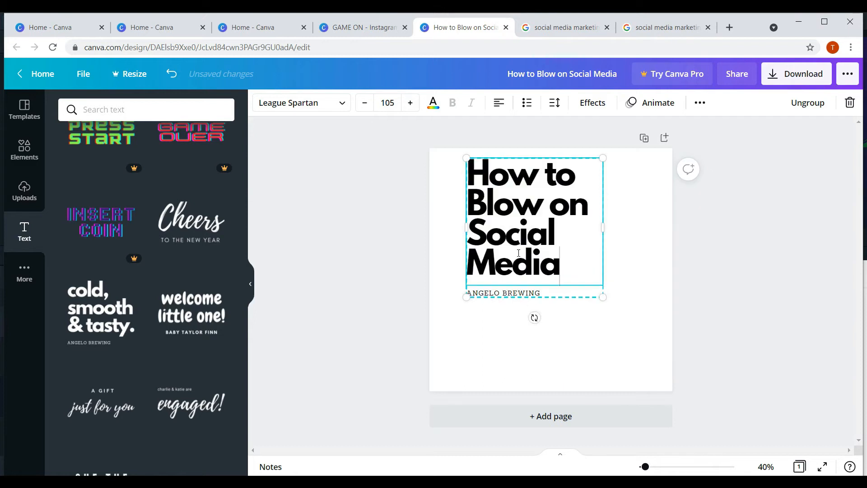
- Shift the headline group slightly and ungroup it
{"action": "left_click", "coordinate": [520, 170]}
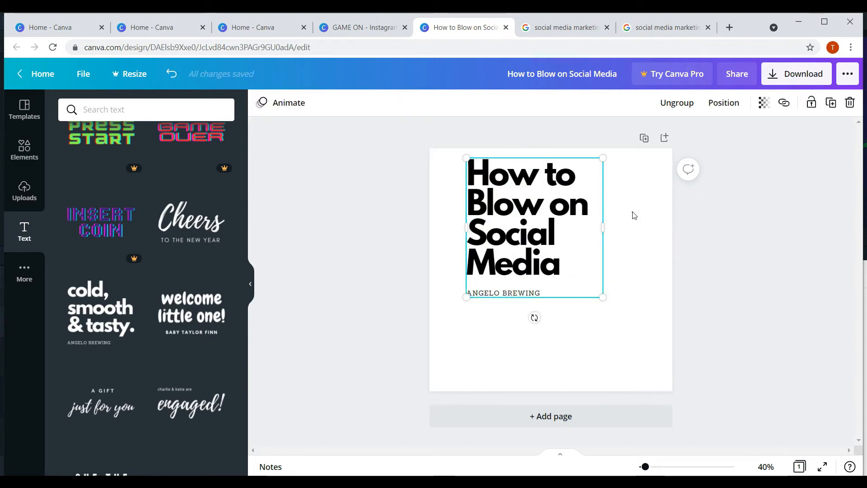
{"action": "left_click_drag", "start_coordinate": [535, 214], "coordinate": [525, 221]}
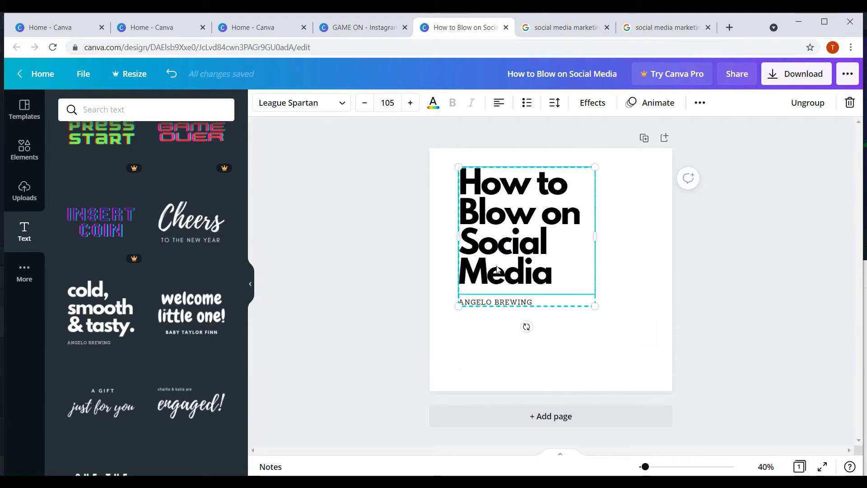
{"action": "right_click", "coordinate": [520, 219]}
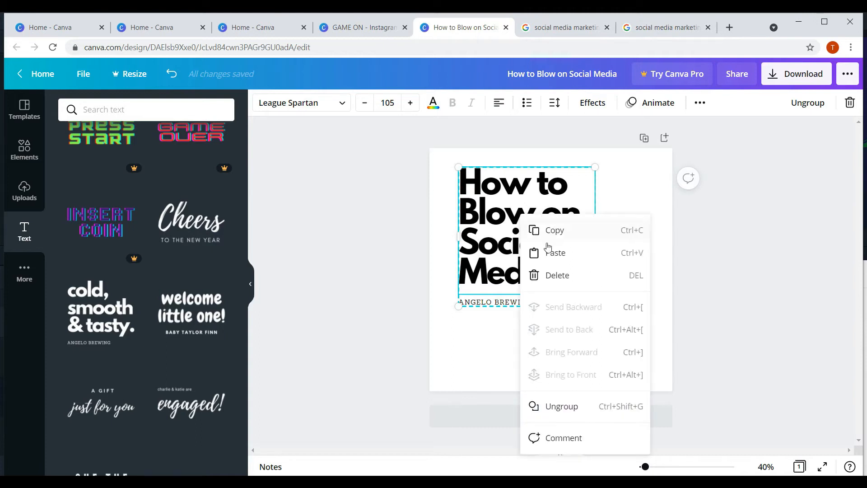
{"action": "left_click", "coordinate": [570, 407]}
- Reposition the headline and move ANGELO BREWING a little lower as separate elements
{"action": "left_click", "coordinate": [704, 259]}
{"action": "left_click", "coordinate": [518, 248]}
{"action": "left_click_drag", "start_coordinate": [518, 247], "coordinate": [518, 228]}
{"action": "left_click", "coordinate": [497, 302]}
{"action": "left_click_drag", "start_coordinate": [497, 302], "coordinate": [500, 316]}
{"action": "left_click", "coordinate": [508, 228]}
{"action": "left_click_drag", "start_coordinate": [508, 227], "coordinate": [503, 246]}
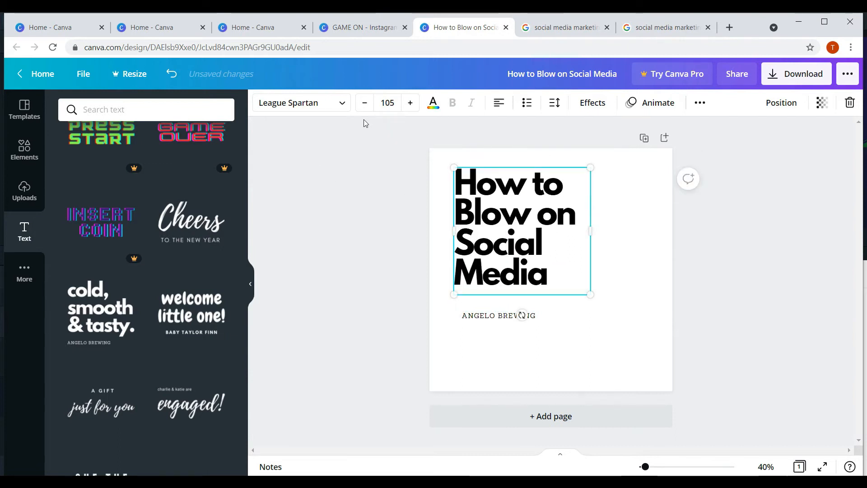
- Set the headline font size to 56, then step it up to 78
{"action": "left_click", "coordinate": [392, 103]}
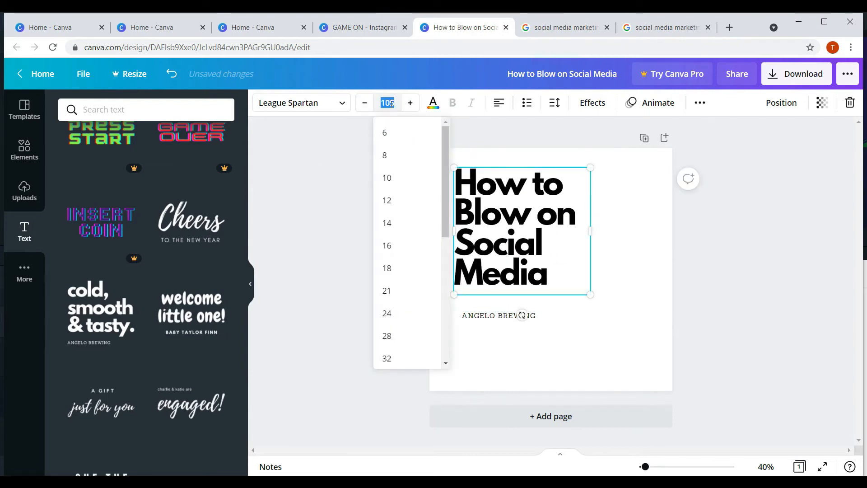
{"action": "scroll", "coordinate": [413, 289], "scroll_direction": "down", "scroll_amount": 4}
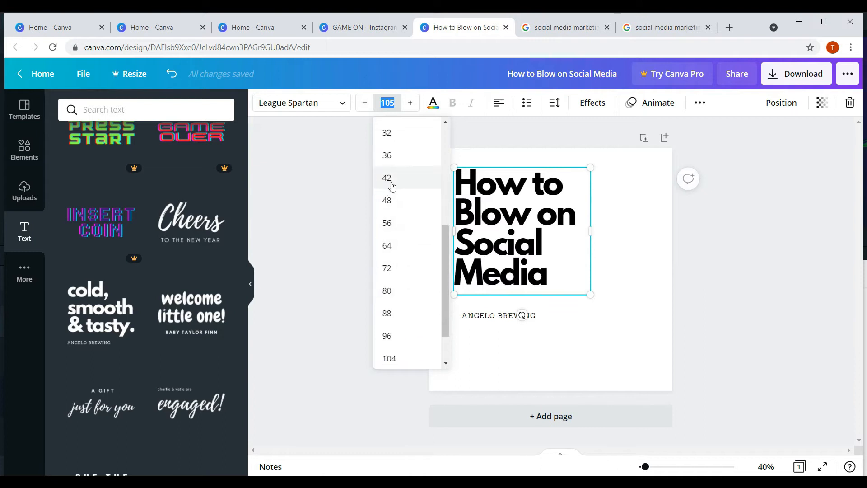
{"action": "left_click", "coordinate": [388, 225]}
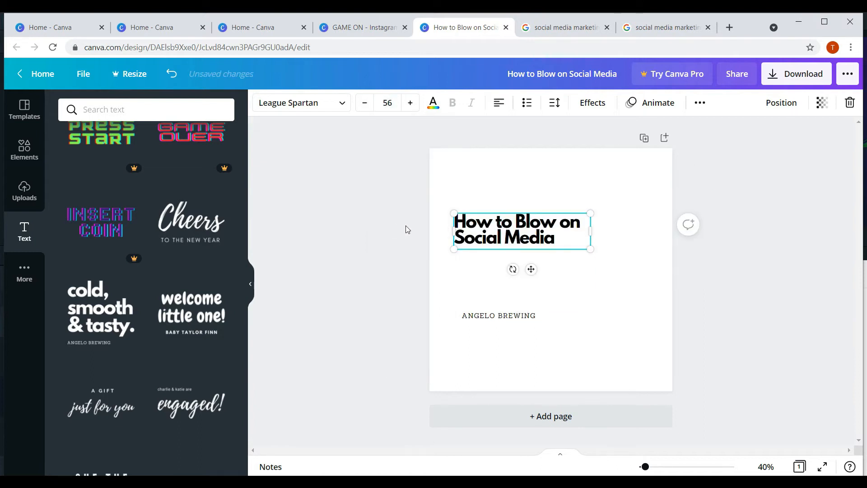
{"action": "left_click", "coordinate": [410, 103]}
{"action": "left_click", "coordinate": [410, 103]}
{"action": "left_click", "coordinate": [410, 103]}
{"action": "left_click", "coordinate": [410, 103]}
{"action": "left_click", "coordinate": [410, 103]}
{"action": "triple_click", "coordinate": [410, 103]}
{"action": "double_click", "coordinate": [410, 103]}
{"action": "triple_click", "coordinate": [410, 103]}
{"action": "left_click", "coordinate": [410, 103]}
{"action": "left_click", "coordinate": [410, 103]}
{"action": "triple_click", "coordinate": [410, 103]}
{"action": "left_click", "coordinate": [410, 103]}
{"action": "left_click", "coordinate": [410, 103]}
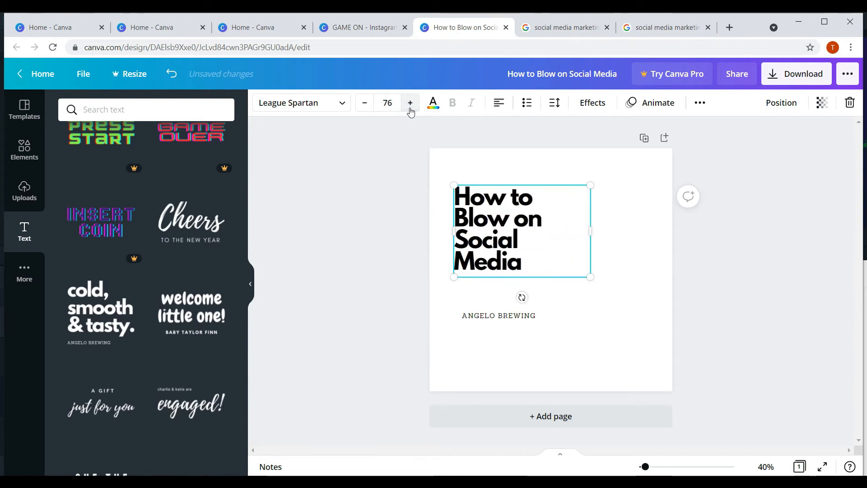
{"action": "left_click", "coordinate": [411, 103]}
{"action": "left_click", "coordinate": [410, 103]}
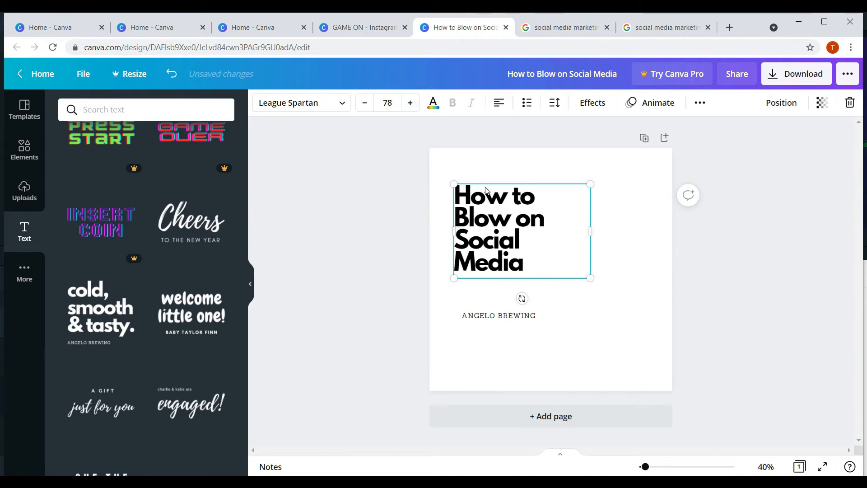
- Break the headline into How to / Blow on / Social Media, fit its box, and tuck ANGELO BREWING beneath
{"action": "left_click_drag", "start_coordinate": [590, 232], "coordinate": [623, 231]}
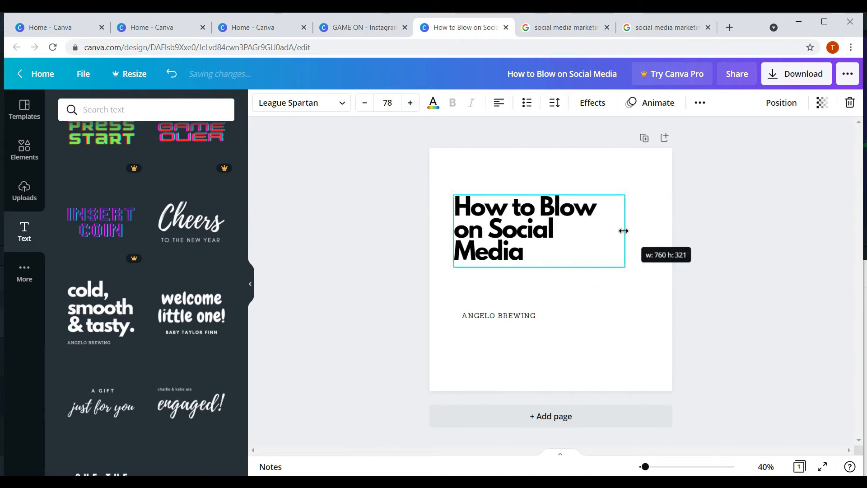
{"action": "left_click_drag", "start_coordinate": [482, 210], "coordinate": [473, 188]}
{"action": "double_click", "coordinate": [532, 192]}
{"action": "left_click", "coordinate": [533, 189]}
{"action": "key", "text": "Return"}
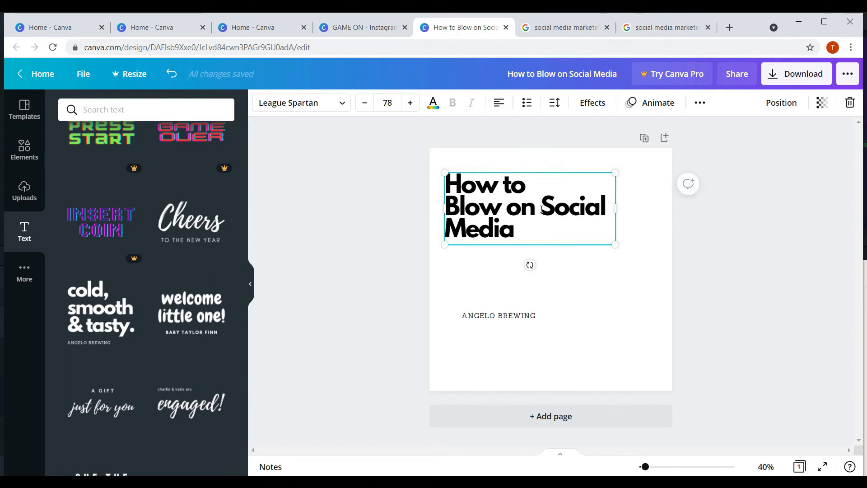
{"action": "key", "text": "Return"}
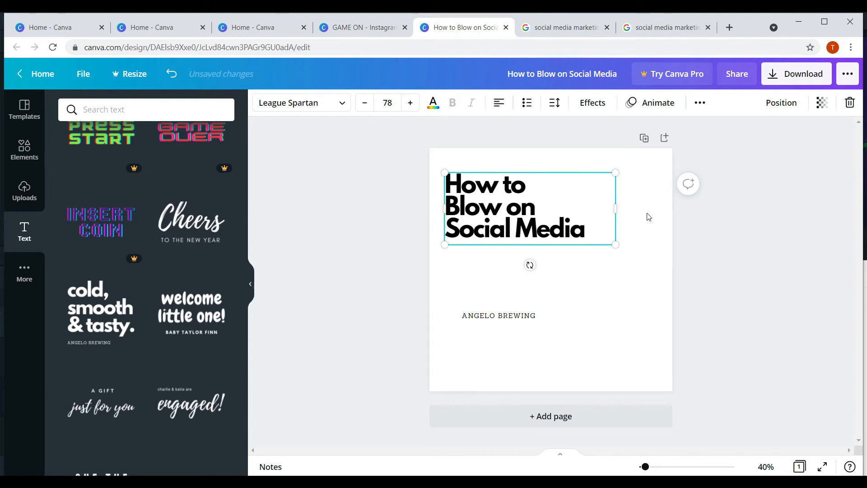
{"action": "left_click", "coordinate": [723, 242]}
{"action": "left_click", "coordinate": [506, 229]}
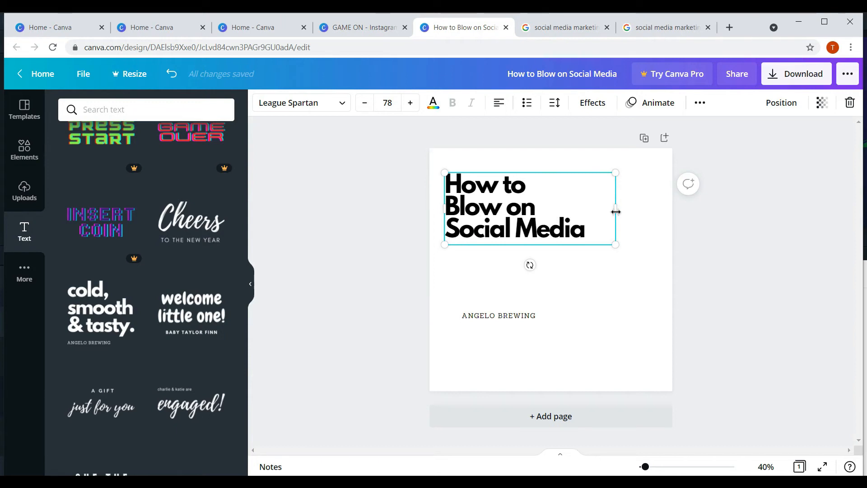
{"action": "left_click_drag", "start_coordinate": [616, 211], "coordinate": [584, 211]}
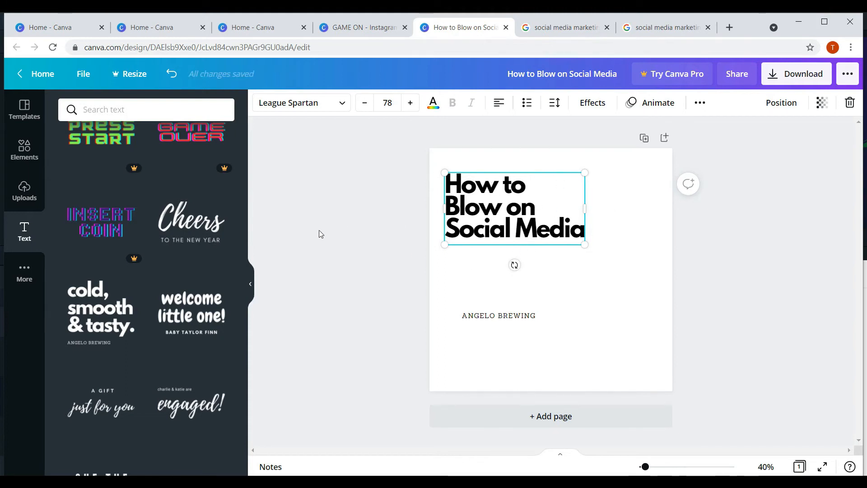
{"action": "left_click", "coordinate": [760, 226]}
{"action": "left_click", "coordinate": [500, 317]}
{"action": "left_click_drag", "start_coordinate": [514, 317], "coordinate": [500, 255]}
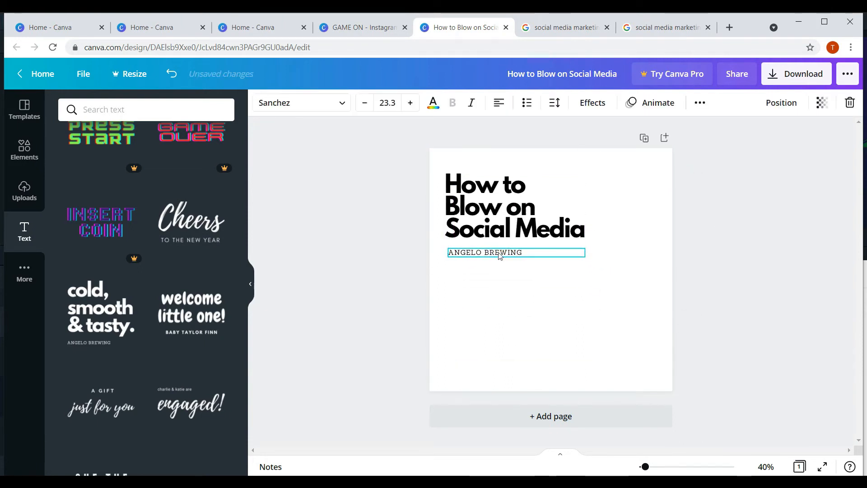
- Copy the 'Fast strategies to becoming an influencer online' line from the Notepad brief
{"action": "left_click", "coordinate": [334, 481]}
{"action": "left_click", "coordinate": [332, 305]}
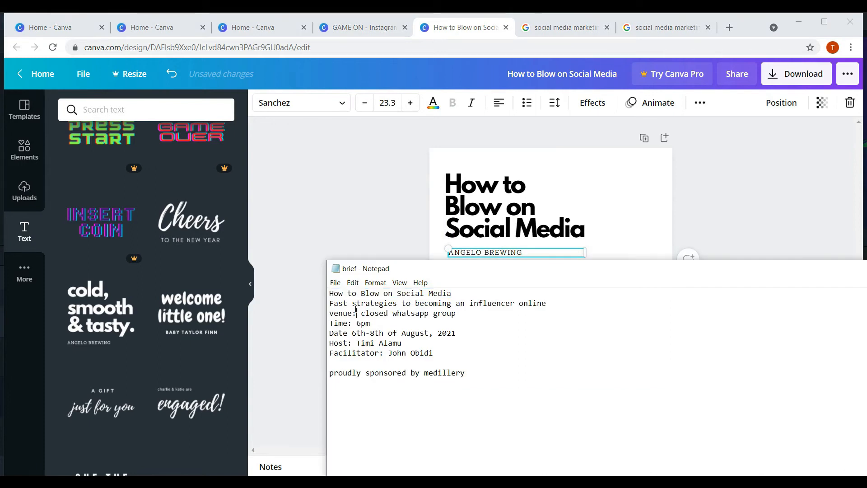
{"action": "left_click_drag", "start_coordinate": [329, 303], "coordinate": [546, 302]}
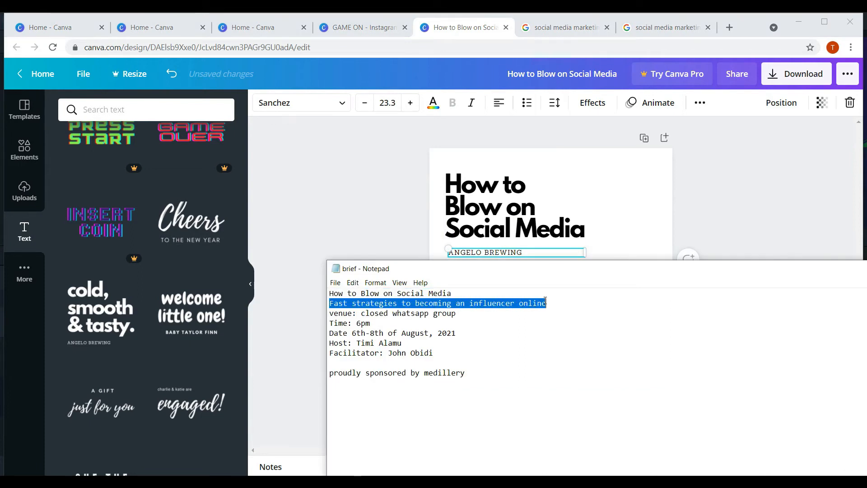
{"action": "right_click", "coordinate": [490, 304]}
{"action": "left_click", "coordinate": [515, 334]}
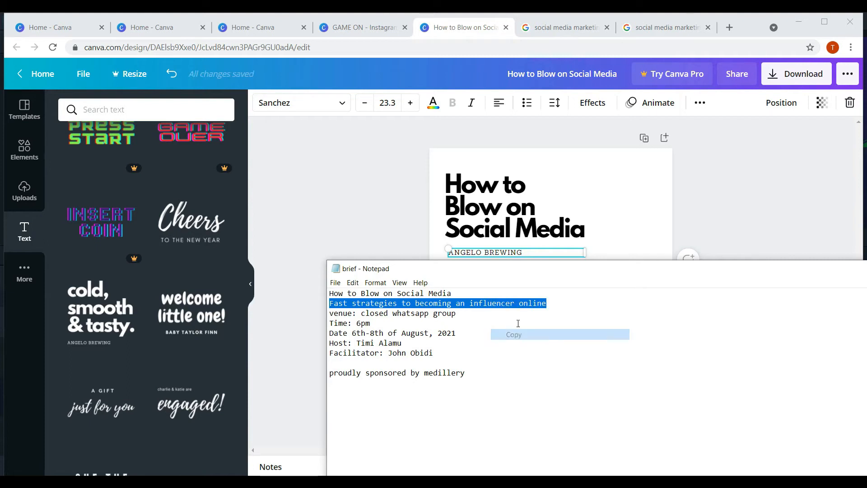
{"action": "left_click", "coordinate": [603, 236]}
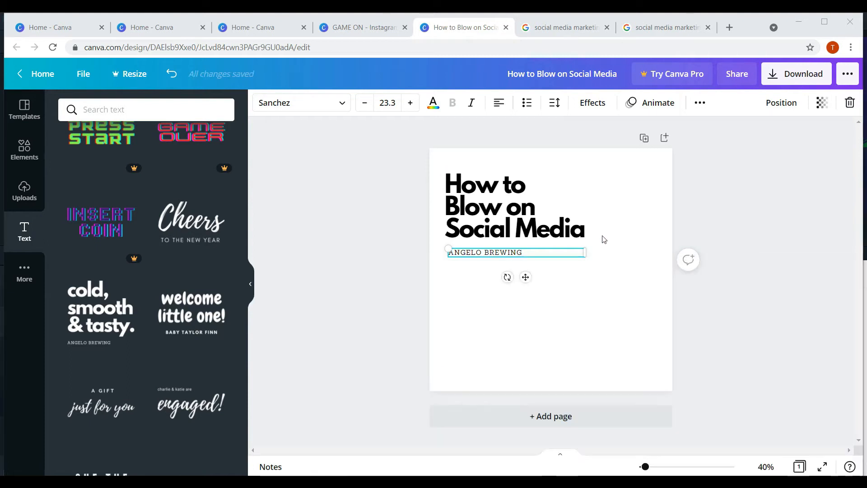
- Paste the subtitle over ANGELO BREWING and nudge it into place
{"action": "left_click", "coordinate": [494, 255]}
{"action": "left_click", "coordinate": [492, 254]}
{"action": "key", "text": "ctrl+v"}
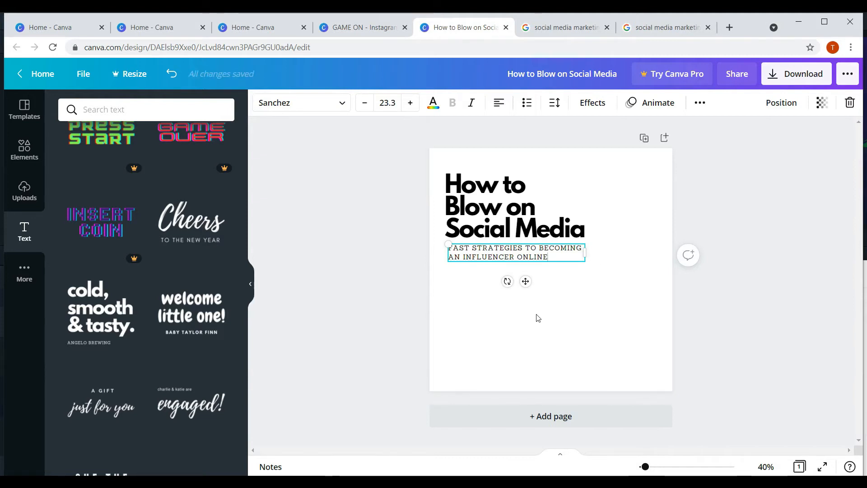
{"action": "left_click", "coordinate": [505, 336]}
{"action": "left_click_drag", "start_coordinate": [480, 249], "coordinate": [478, 249]}
{"action": "left_click", "coordinate": [495, 268]}
{"action": "left_click", "coordinate": [496, 258]}
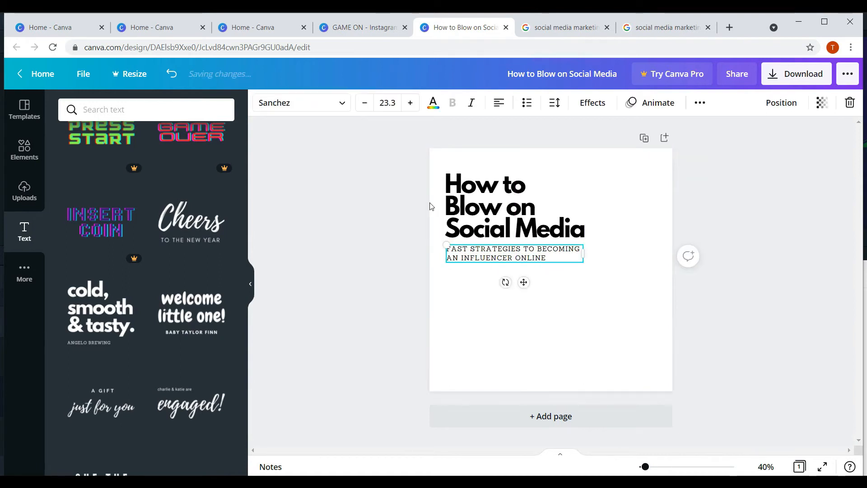
{"action": "left_click", "coordinate": [345, 107]}
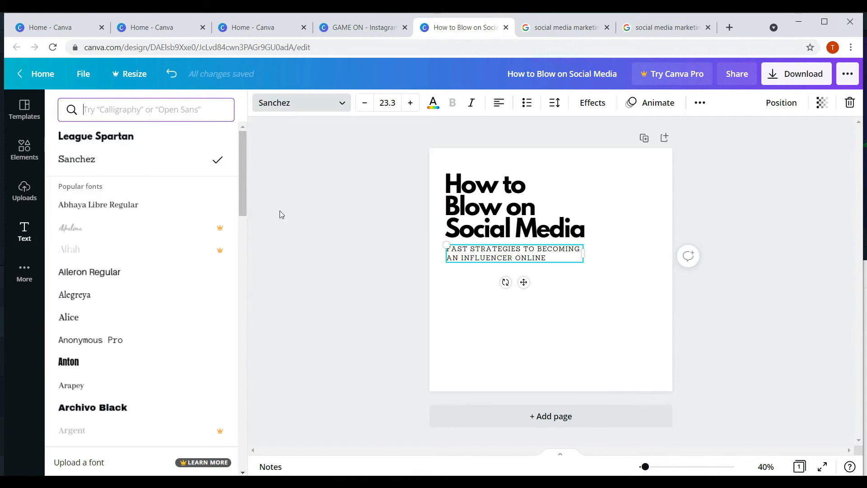
- Set the subtitle font to Cardo, after trying Belleza, and make it bold
{"action": "scroll", "coordinate": [109, 298], "scroll_direction": "down", "scroll_amount": 3}
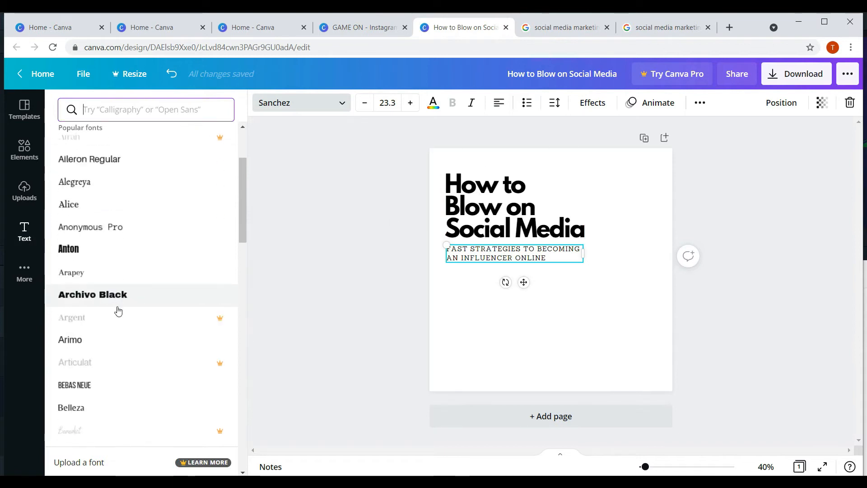
{"action": "scroll", "coordinate": [92, 367], "scroll_direction": "down", "scroll_amount": 3}
{"action": "left_click", "coordinate": [94, 299]}
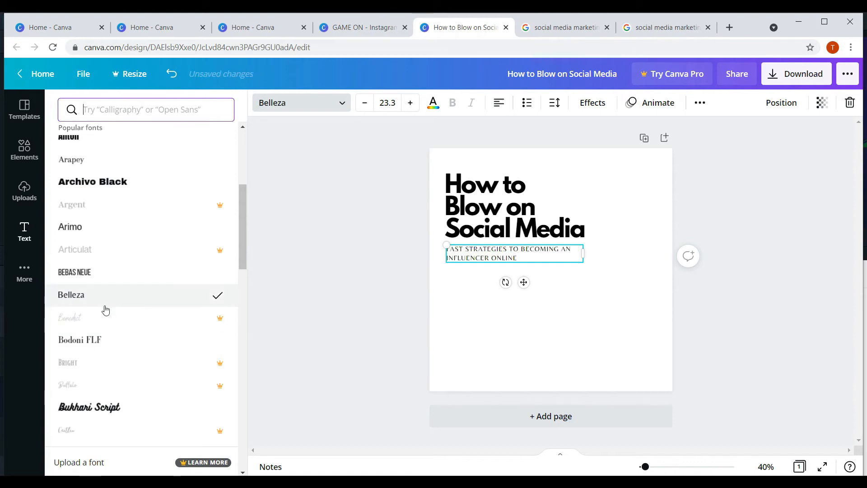
{"action": "scroll", "coordinate": [98, 309], "scroll_direction": "down", "scroll_amount": 3}
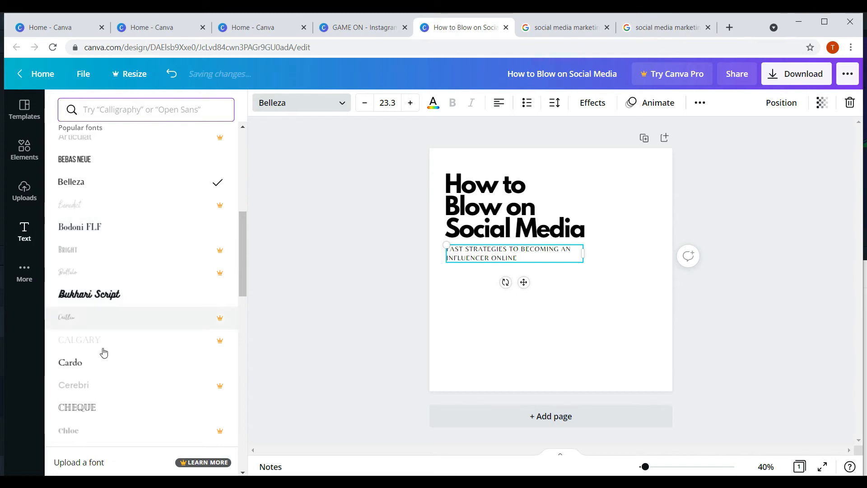
{"action": "left_click", "coordinate": [91, 361]}
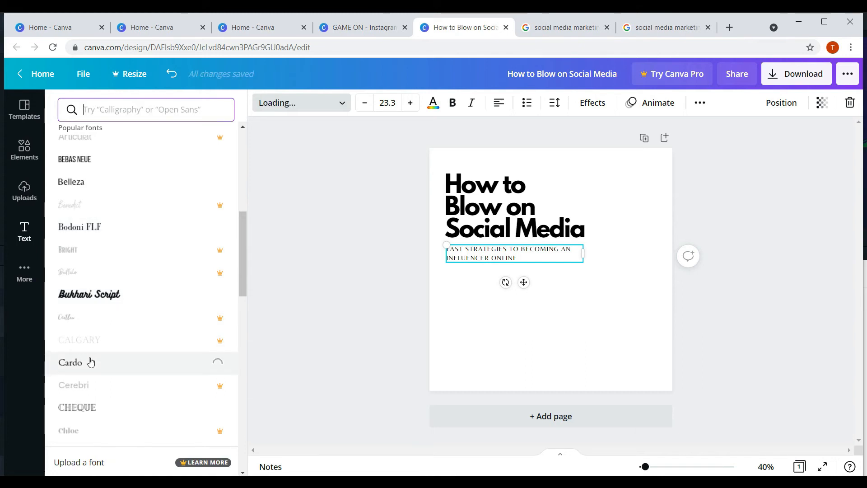
{"action": "left_click", "coordinate": [453, 105]}
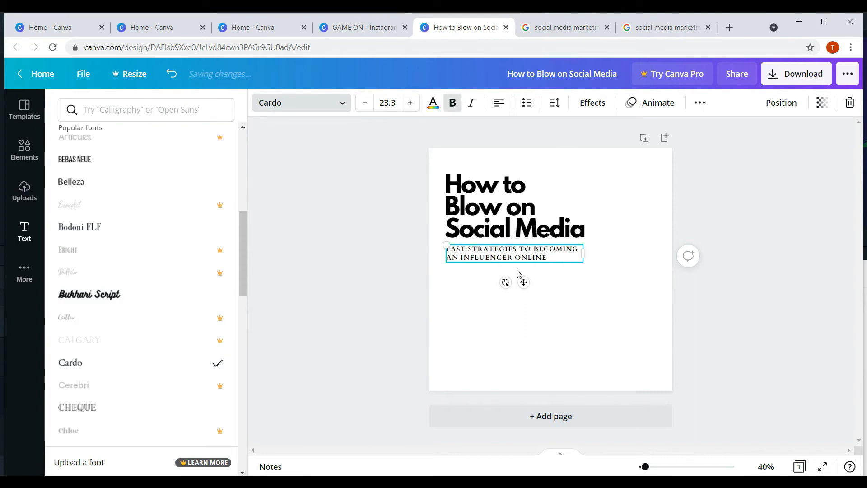
{"action": "left_click", "coordinate": [588, 300]}
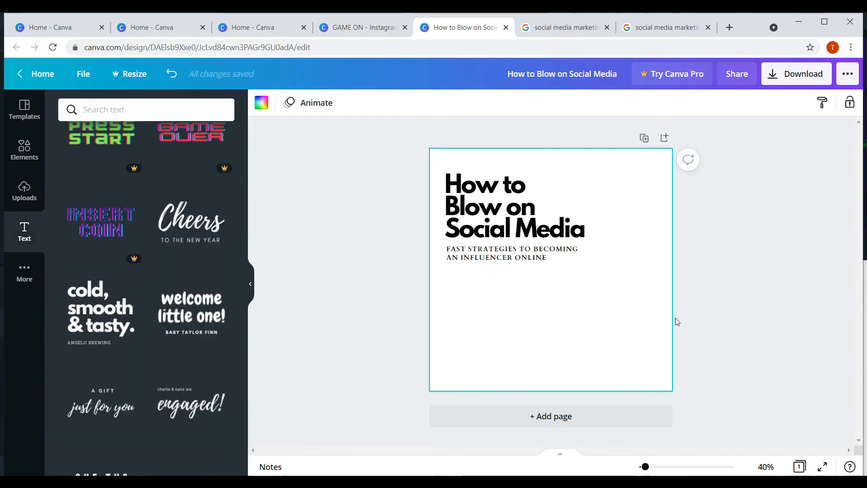
{"action": "left_click", "coordinate": [516, 260]}
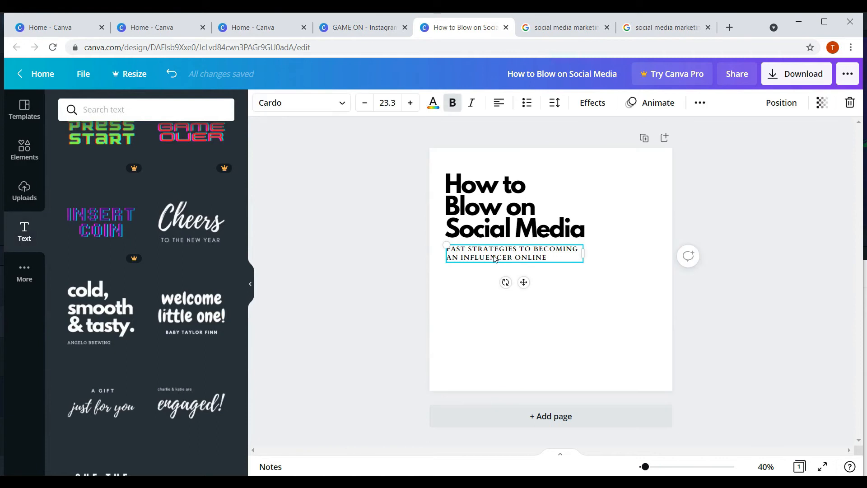
- Select both the headline and subtitle and group them into one text block
{"action": "left_click", "coordinate": [616, 193]}
{"action": "left_click_drag", "start_coordinate": [602, 187], "coordinate": [472, 268]}
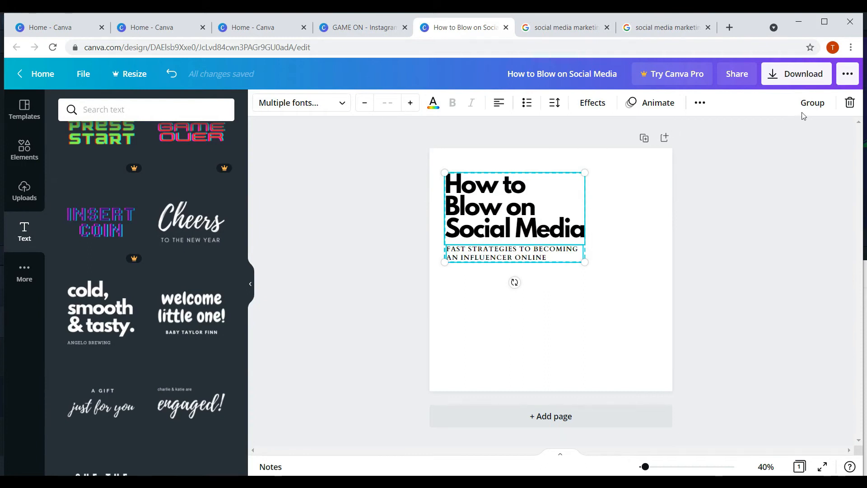
{"action": "left_click", "coordinate": [811, 103]}
- Nudge the grouped title block into place near the top-left and fine-tune its size
{"action": "left_click", "coordinate": [702, 286]}
{"action": "left_click_drag", "start_coordinate": [500, 221], "coordinate": [498, 226]}
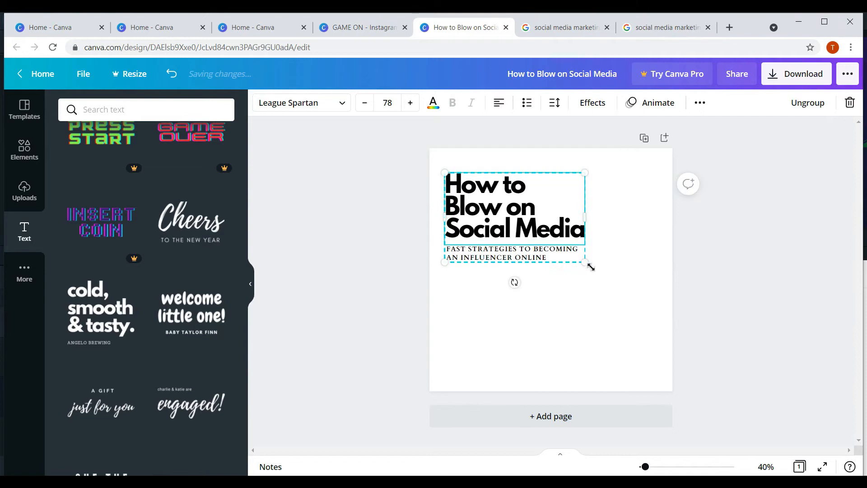
{"action": "left_click_drag", "start_coordinate": [585, 261], "coordinate": [574, 257]}
{"action": "left_click", "coordinate": [590, 290]}
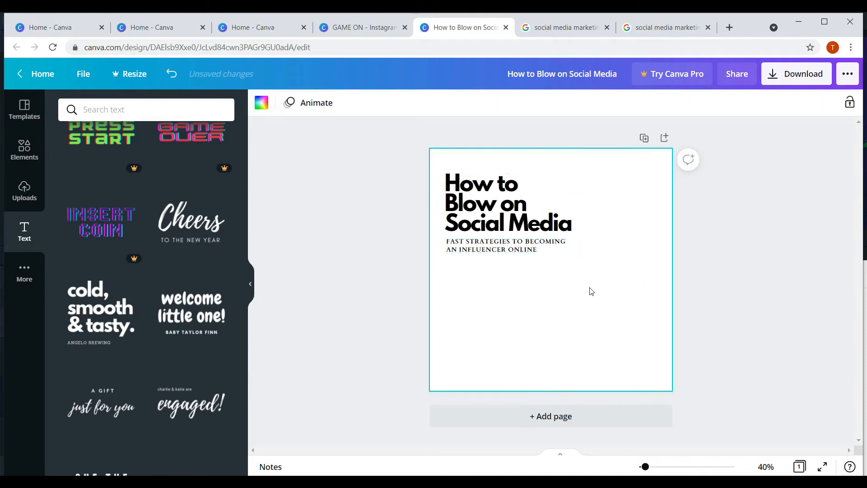
{"action": "left_click", "coordinate": [559, 248]}
{"action": "left_click_drag", "start_coordinate": [572, 253], "coordinate": [582, 260]}
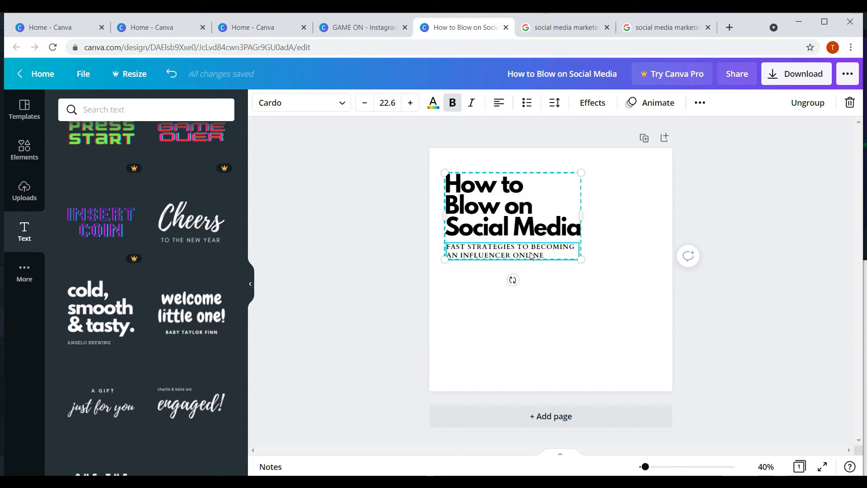
{"action": "left_click", "coordinate": [598, 289]}
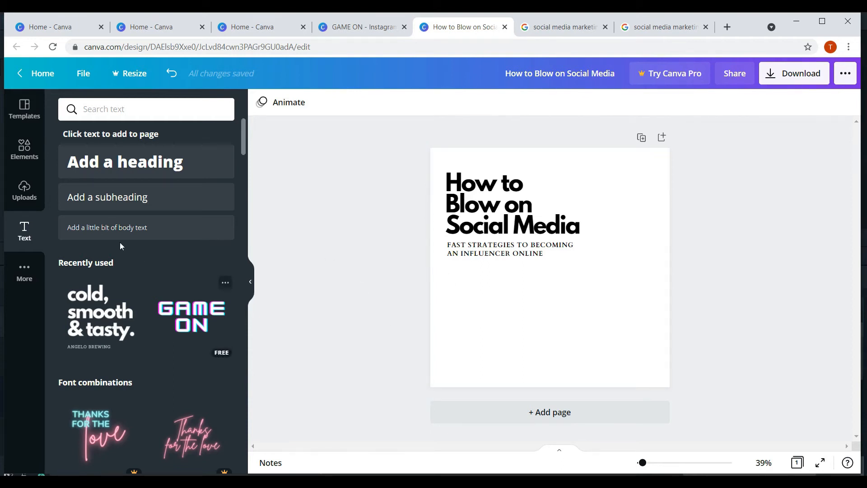
- Browse the Elements library and filter it to show only Photos
{"action": "left_click", "coordinate": [22, 163]}
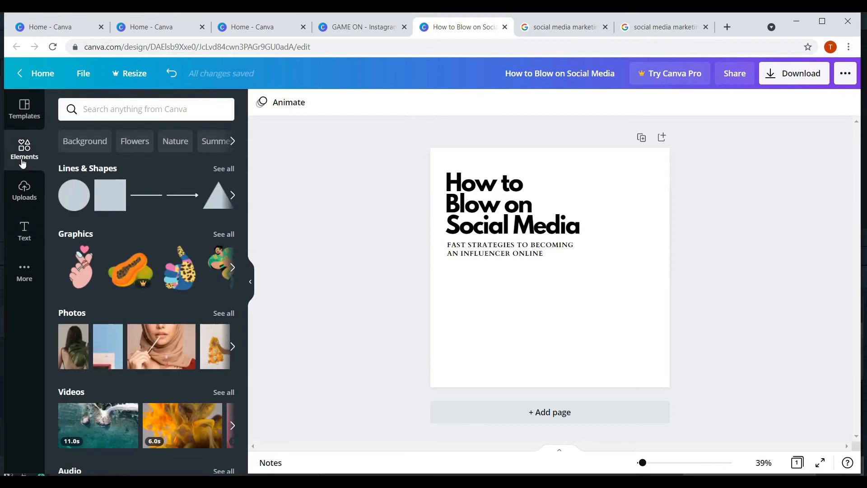
{"action": "scroll", "coordinate": [104, 236], "scroll_direction": "down", "scroll_amount": 1}
{"action": "scroll", "coordinate": [105, 236], "scroll_direction": "down", "scroll_amount": 7}
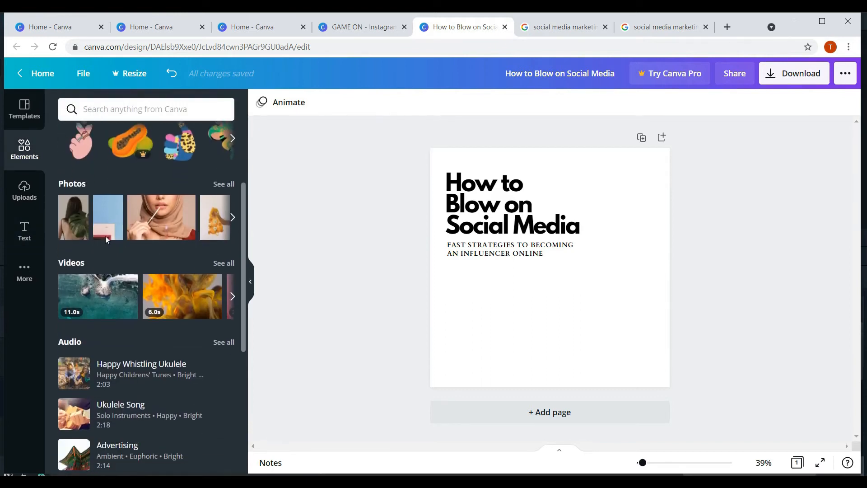
{"action": "scroll", "coordinate": [108, 303], "scroll_direction": "down", "scroll_amount": 1}
{"action": "scroll", "coordinate": [113, 297], "scroll_direction": "up", "scroll_amount": 7}
{"action": "left_click", "coordinate": [79, 271]}
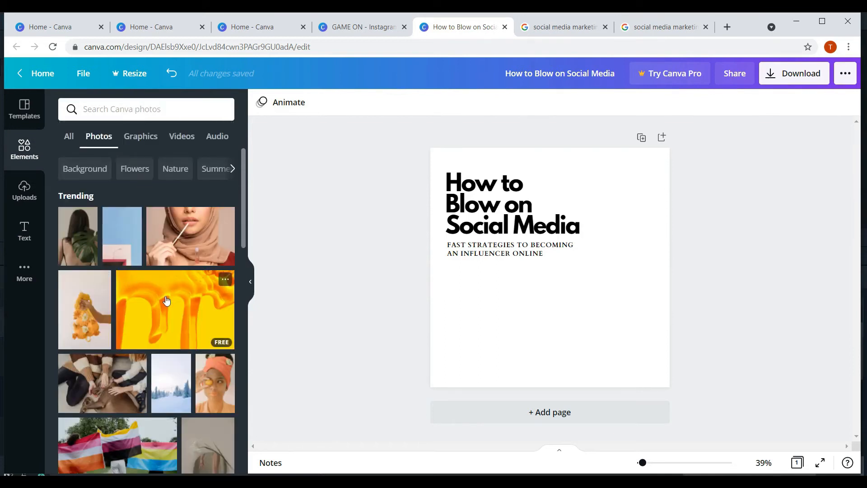
{"action": "scroll", "coordinate": [145, 300], "scroll_direction": "down", "scroll_amount": 3}
{"action": "scroll", "coordinate": [145, 300], "scroll_direction": "down", "scroll_amount": 6}
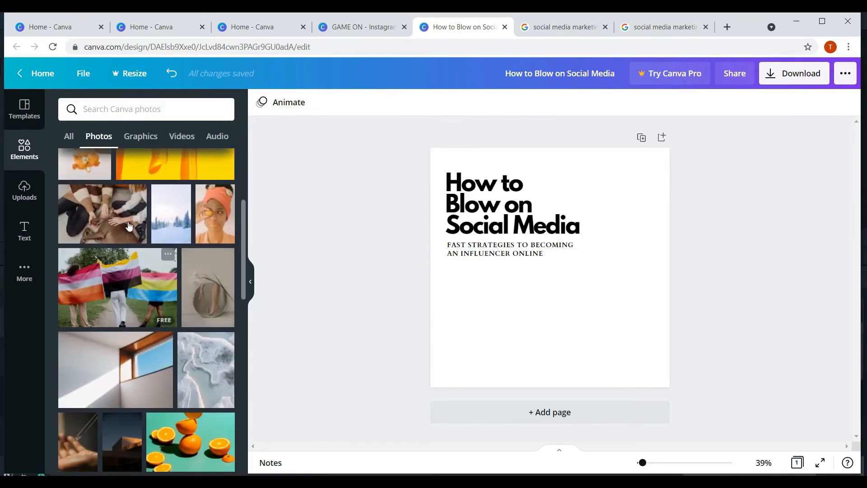
{"action": "scroll", "coordinate": [148, 265], "scroll_direction": "down", "scroll_amount": 4}
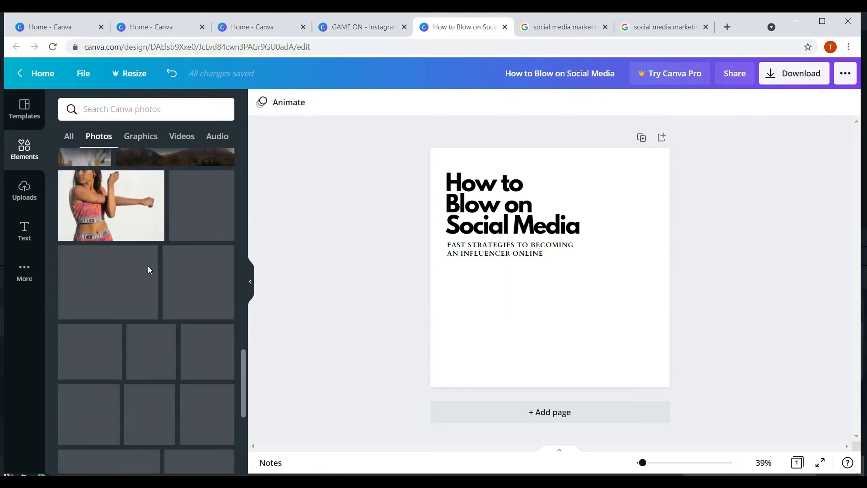
{"action": "scroll", "coordinate": [145, 263], "scroll_direction": "up", "scroll_amount": 6}
{"action": "scroll", "coordinate": [142, 259], "scroll_direction": "up", "scroll_amount": 3}
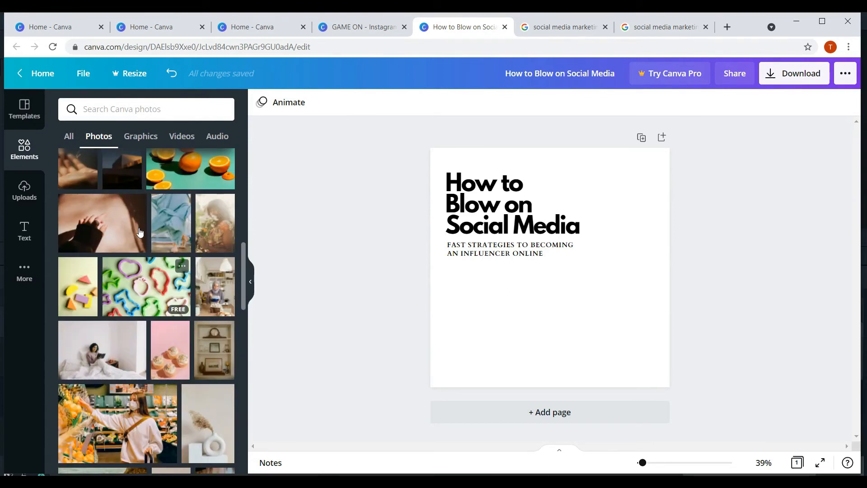
{"action": "scroll", "coordinate": [176, 281], "scroll_direction": "up", "scroll_amount": 5}
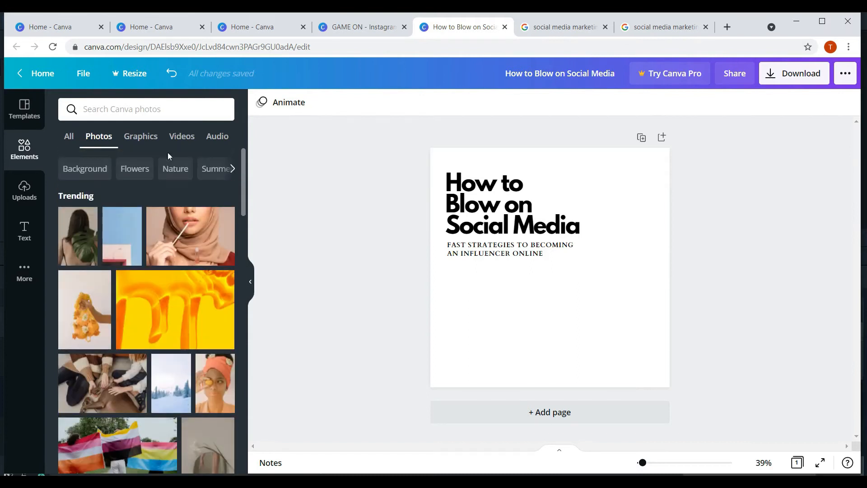
- Rerun the 'social media' search, add the 3-D icons image, then delete it
{"action": "left_click", "coordinate": [186, 110]}
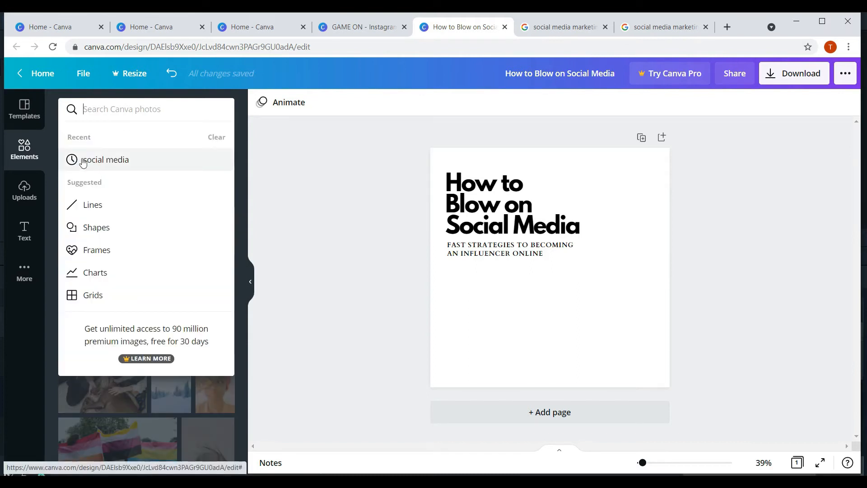
{"action": "left_click", "coordinate": [108, 160]}
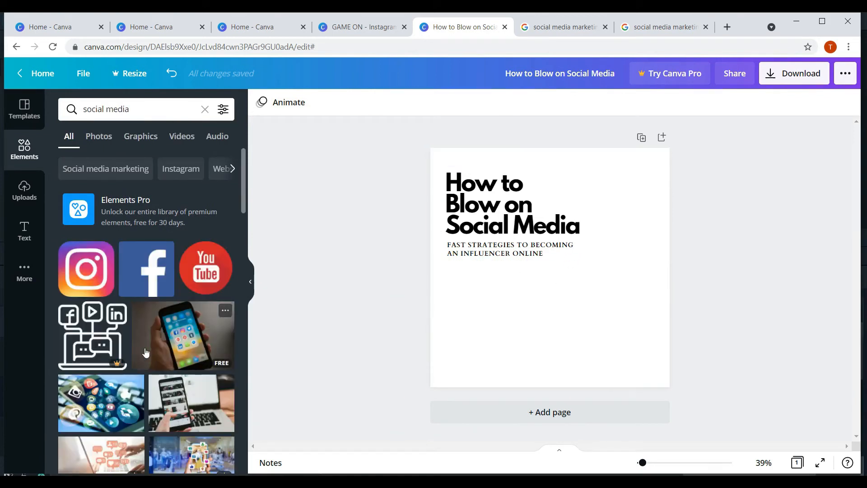
{"action": "scroll", "coordinate": [145, 352], "scroll_direction": "down", "scroll_amount": 5}
{"action": "scroll", "coordinate": [132, 324], "scroll_direction": "down", "scroll_amount": 5}
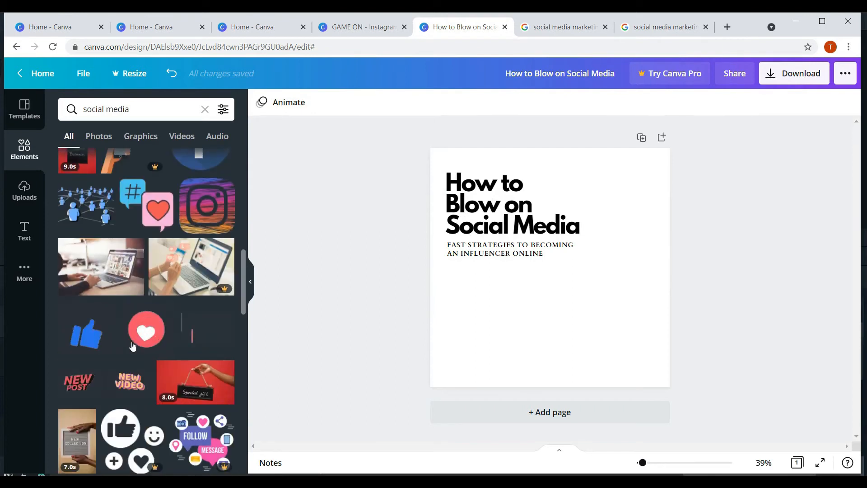
{"action": "scroll", "coordinate": [131, 315], "scroll_direction": "down", "scroll_amount": 3}
{"action": "scroll", "coordinate": [131, 315], "scroll_direction": "down", "scroll_amount": 1}
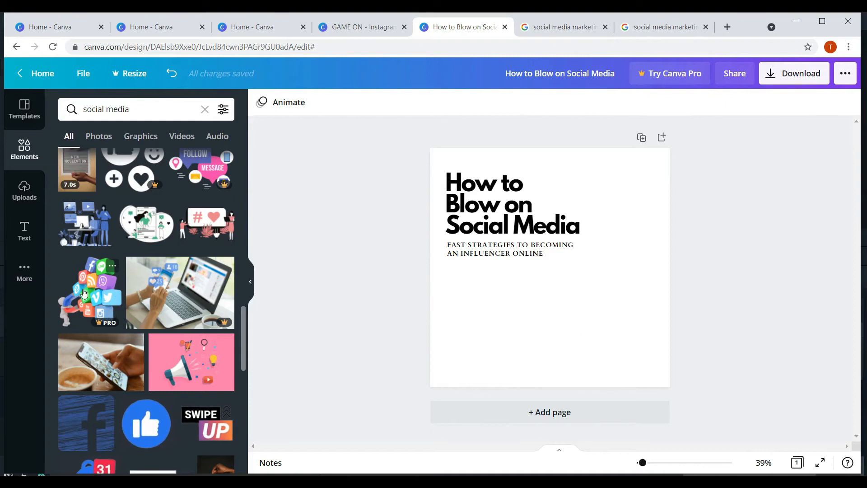
{"action": "scroll", "coordinate": [125, 212], "scroll_direction": "down", "scroll_amount": 3}
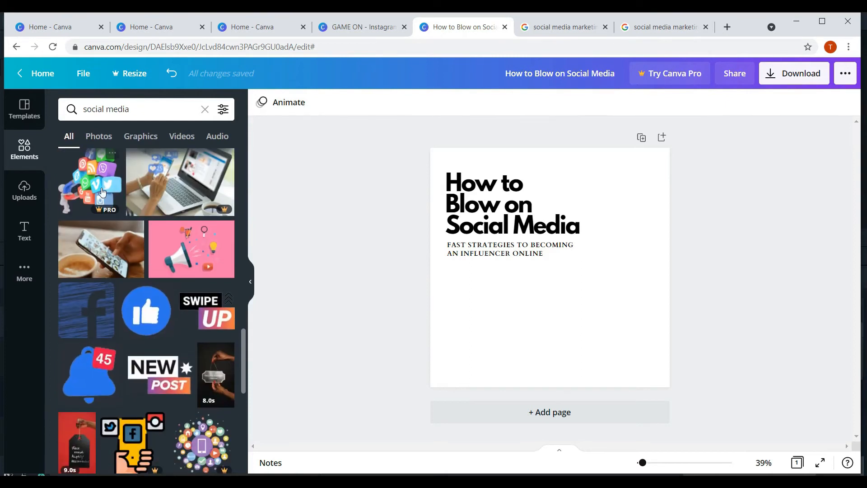
{"action": "left_click", "coordinate": [119, 205]}
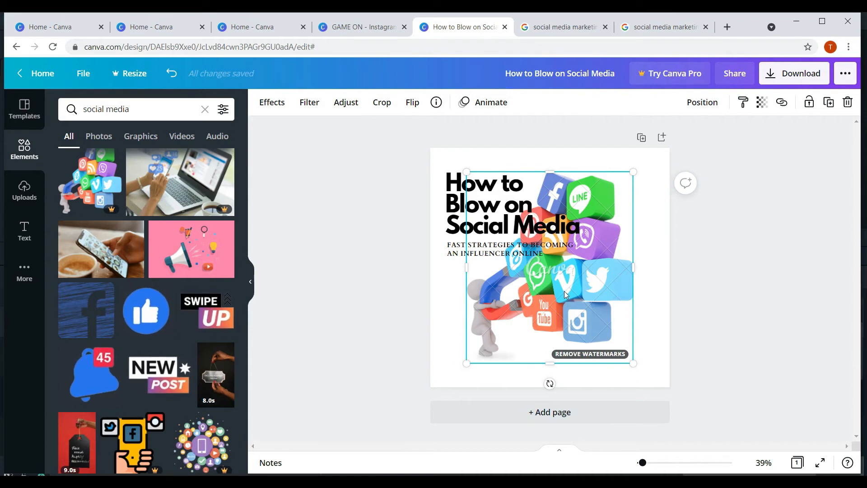
{"action": "key", "text": "Delete"}
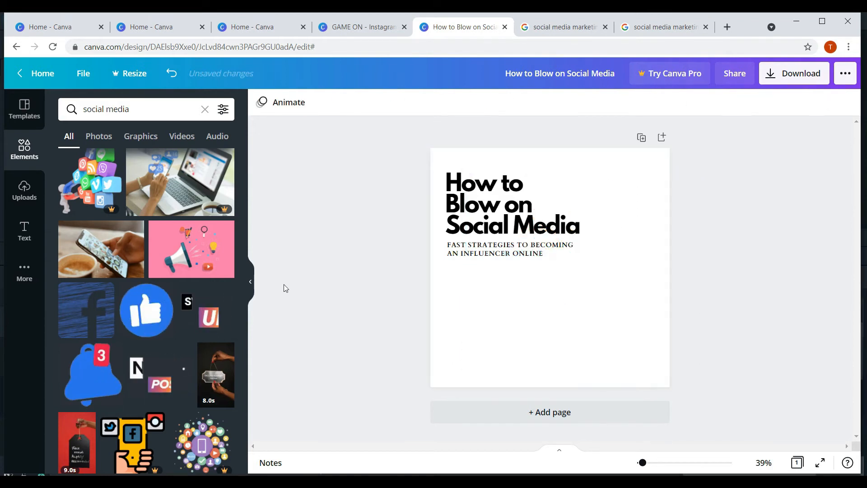
{"action": "scroll", "coordinate": [130, 347], "scroll_direction": "down", "scroll_amount": 5}
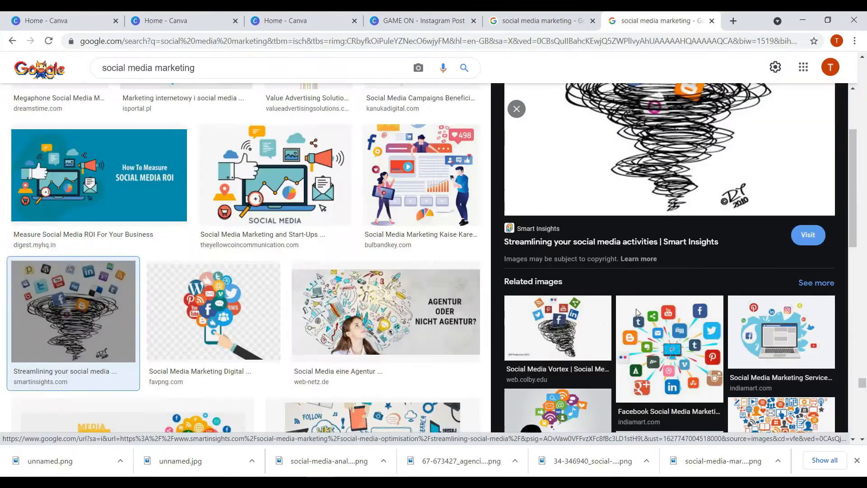
- Scroll the 'social media marketing' Google Images results and preview several pictures
{"action": "scroll", "coordinate": [843, 362], "scroll_direction": "down", "scroll_amount": 5}
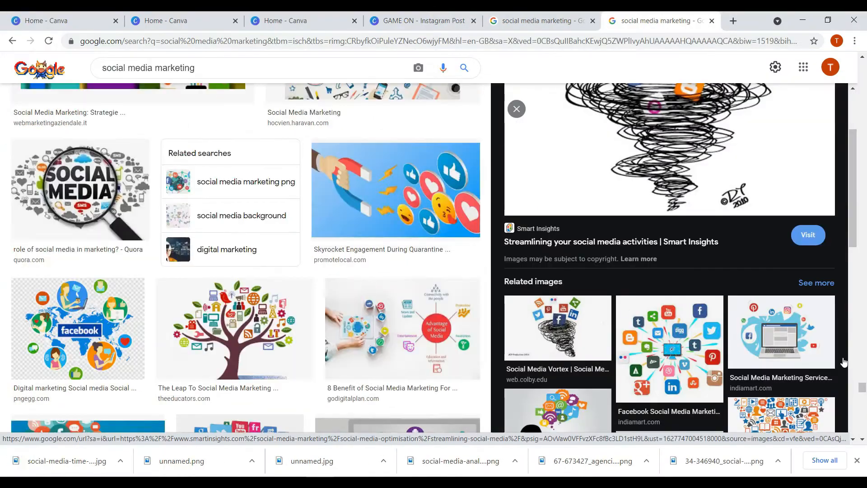
{"action": "scroll", "coordinate": [844, 361], "scroll_direction": "down", "scroll_amount": 10}
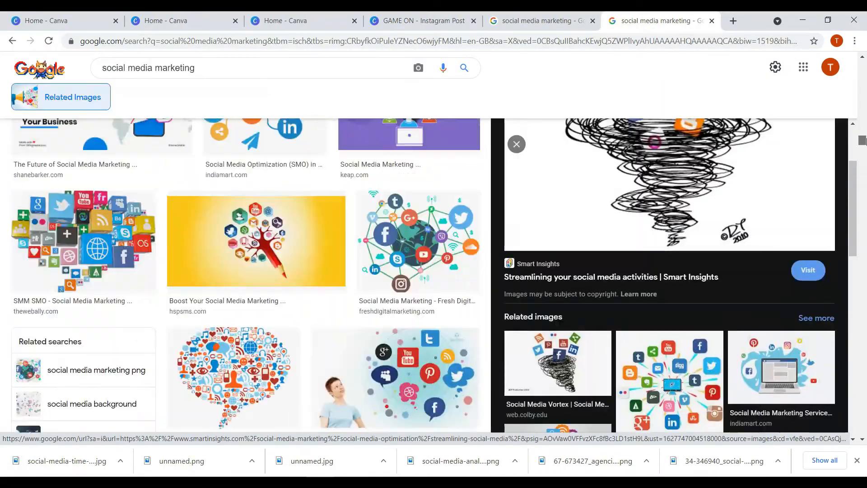
{"action": "left_click_drag", "start_coordinate": [864, 141], "coordinate": [864, 102]}
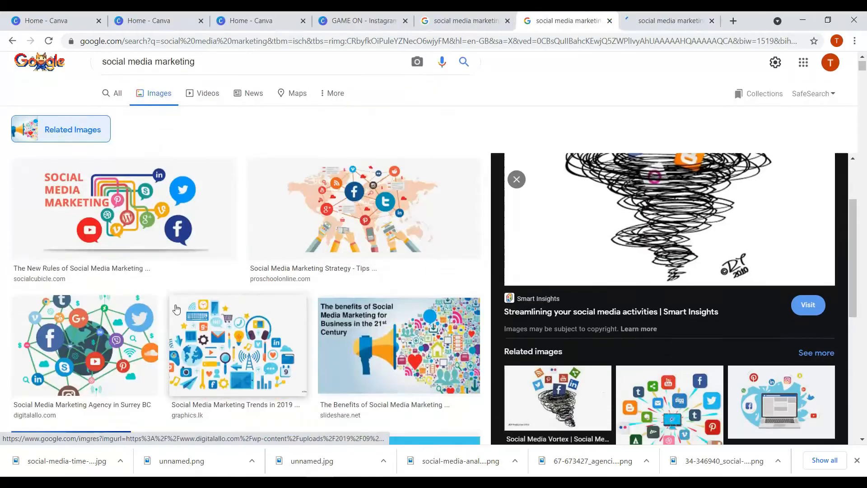
{"action": "left_click", "coordinate": [225, 341]}
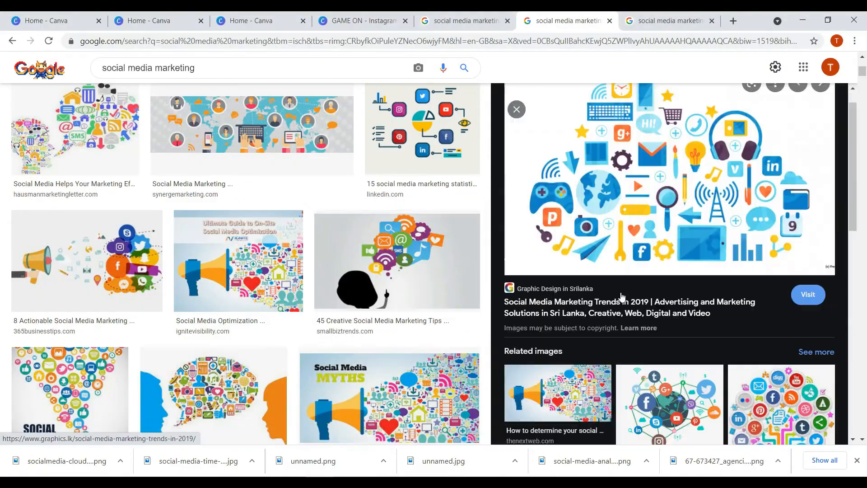
{"action": "scroll", "coordinate": [355, 319], "scroll_direction": "down", "scroll_amount": 10}
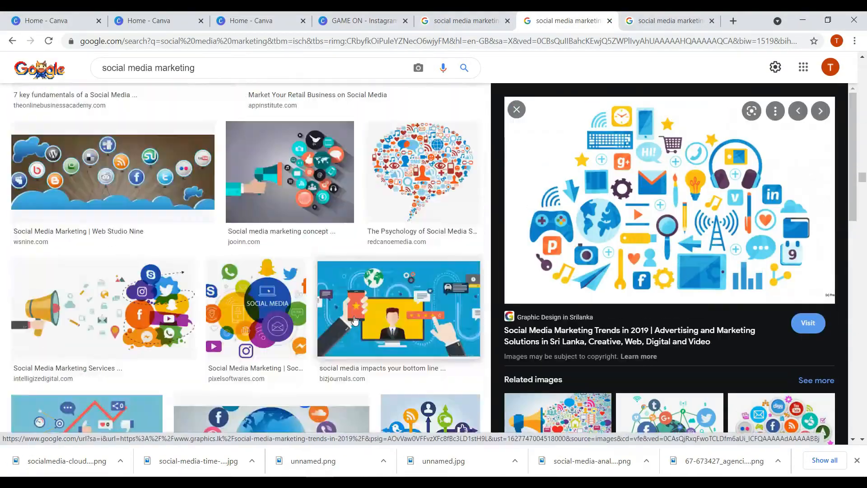
{"action": "scroll", "coordinate": [355, 319], "scroll_direction": "down", "scroll_amount": 5}
{"action": "left_click", "coordinate": [359, 354]}
{"action": "scroll", "coordinate": [360, 316], "scroll_direction": "down", "scroll_amount": 5}
{"action": "left_click", "coordinate": [367, 271]}
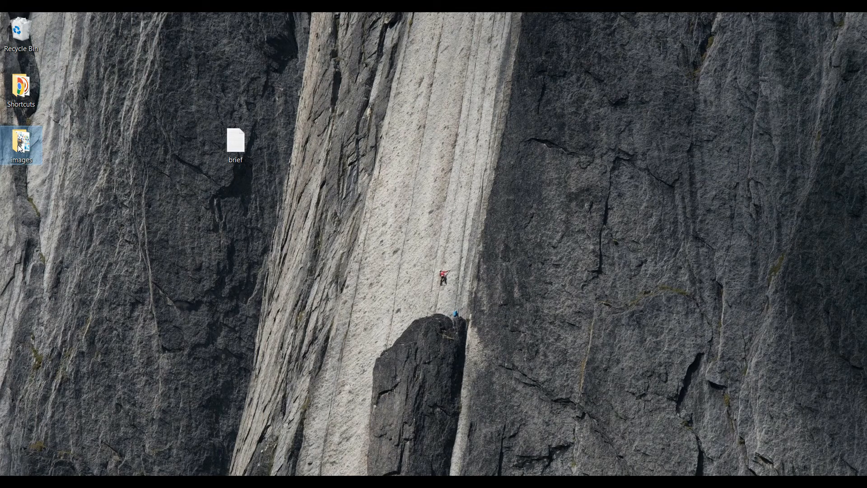
- From the images folder, drag the megaphone vector JPG onto the Canva page
{"action": "double_click", "coordinate": [20, 147]}
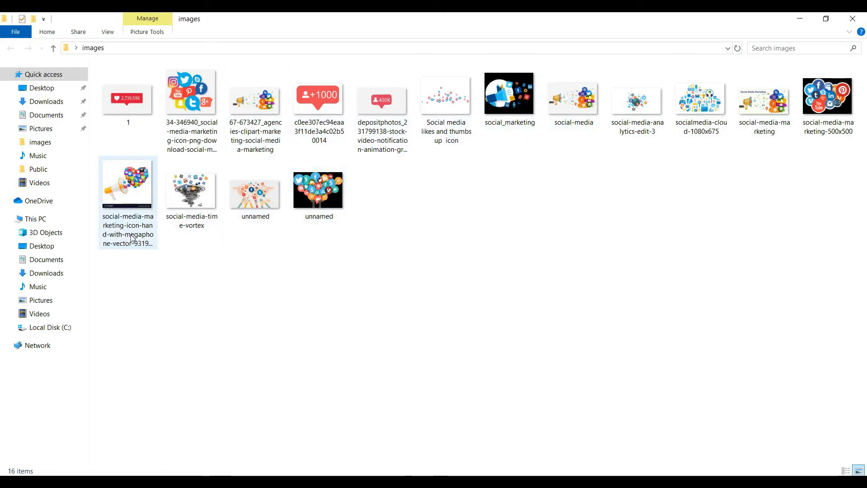
{"action": "left_click", "coordinate": [151, 247]}
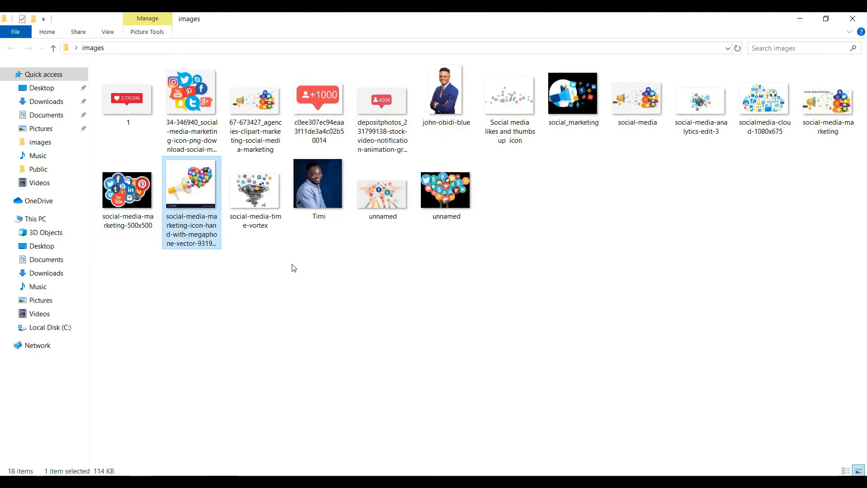
{"action": "left_click", "coordinate": [323, 276]}
{"action": "left_click", "coordinate": [190, 194]}
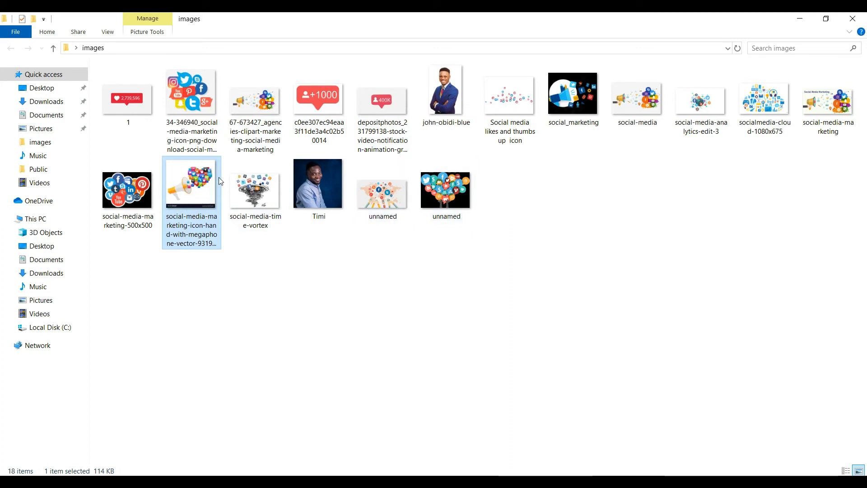
{"action": "left_click", "coordinate": [266, 195]}
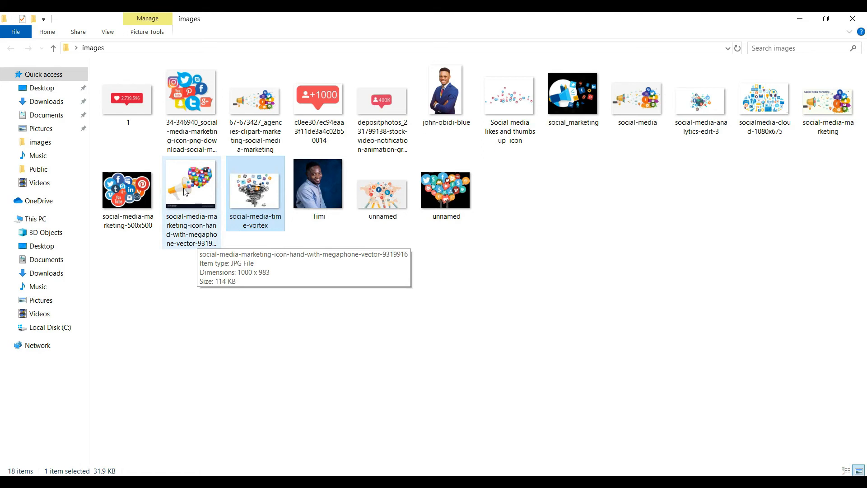
{"action": "left_click_drag", "start_coordinate": [196, 190], "coordinate": [488, 312]}
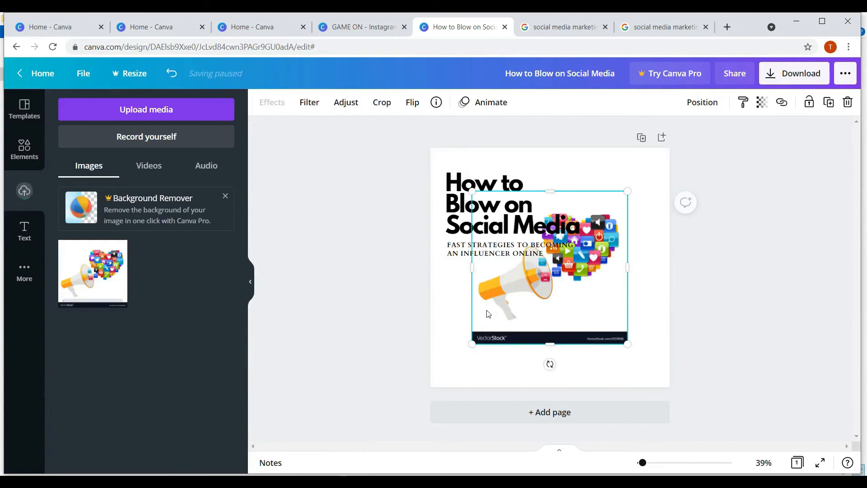
- Place the megaphone image right of centre, just beneath the title block
{"action": "left_click_drag", "start_coordinate": [530, 296], "coordinate": [527, 316]}
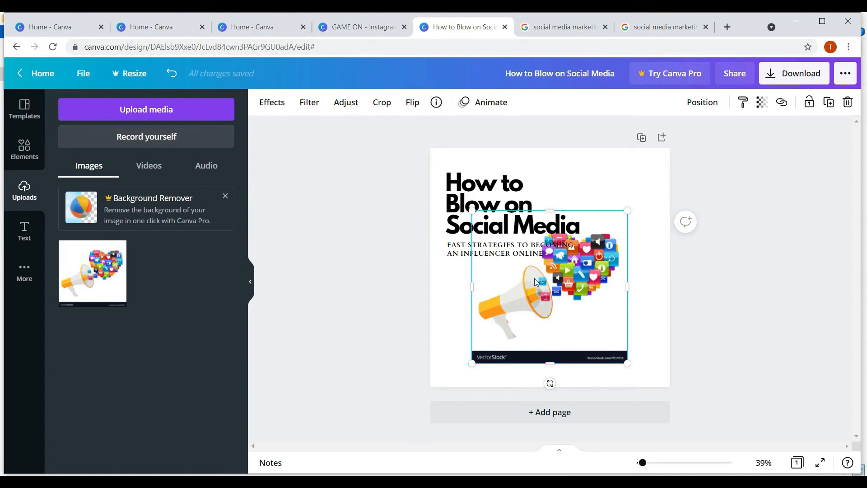
{"action": "left_click_drag", "start_coordinate": [534, 282], "coordinate": [517, 243]}
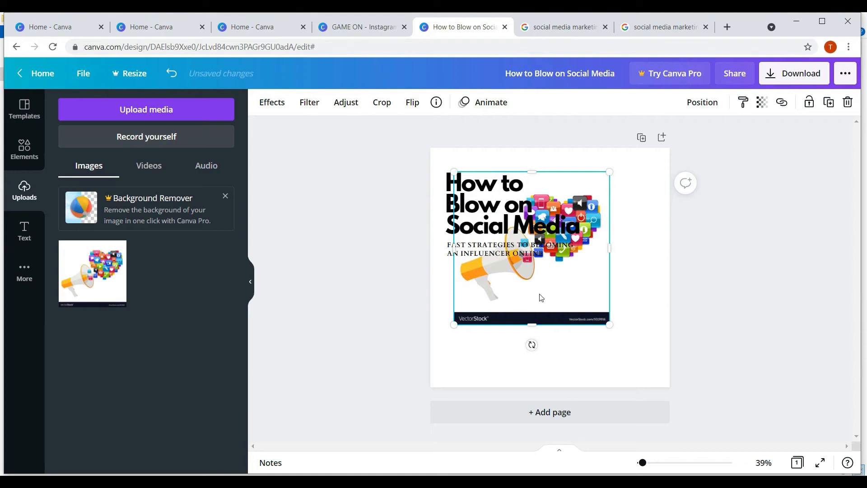
{"action": "left_click_drag", "start_coordinate": [541, 297], "coordinate": [577, 302]}
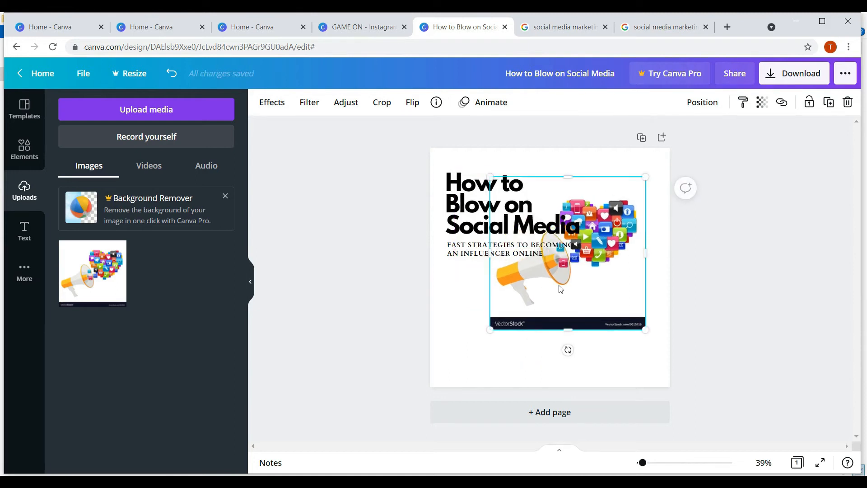
{"action": "left_click_drag", "start_coordinate": [553, 293], "coordinate": [547, 296]}
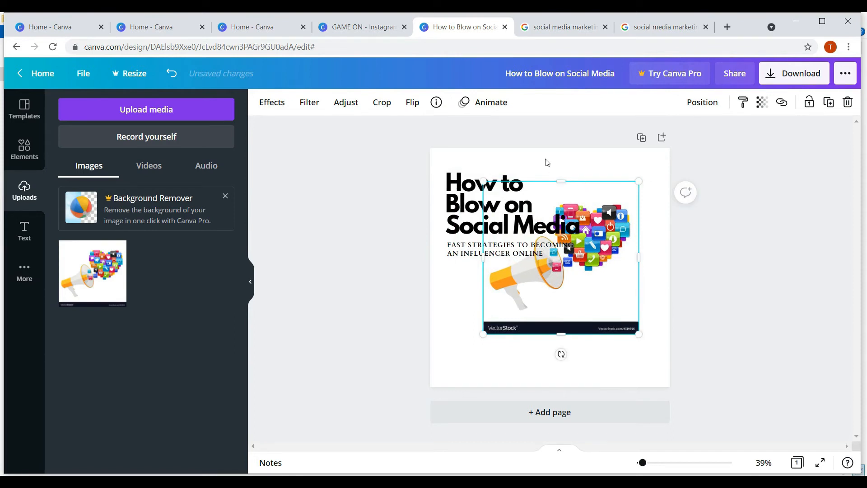
{"action": "left_click", "coordinate": [497, 156]}
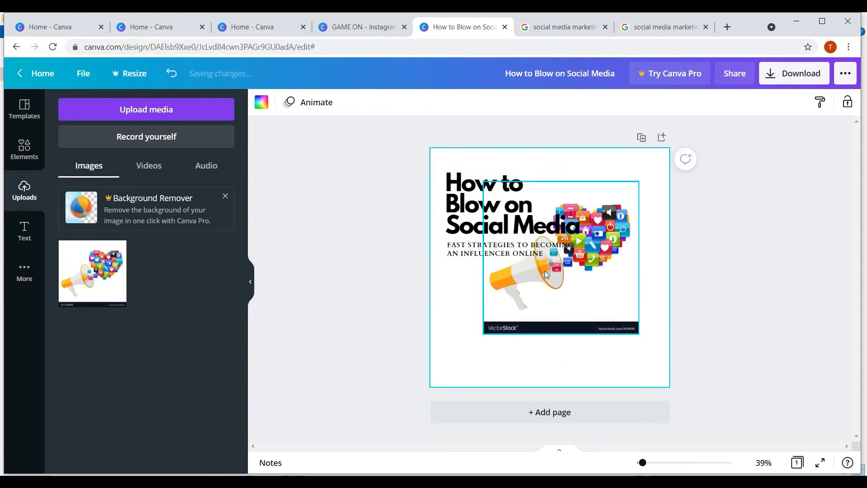
{"action": "left_click", "coordinate": [517, 298]}
{"action": "left_click", "coordinate": [523, 169]}
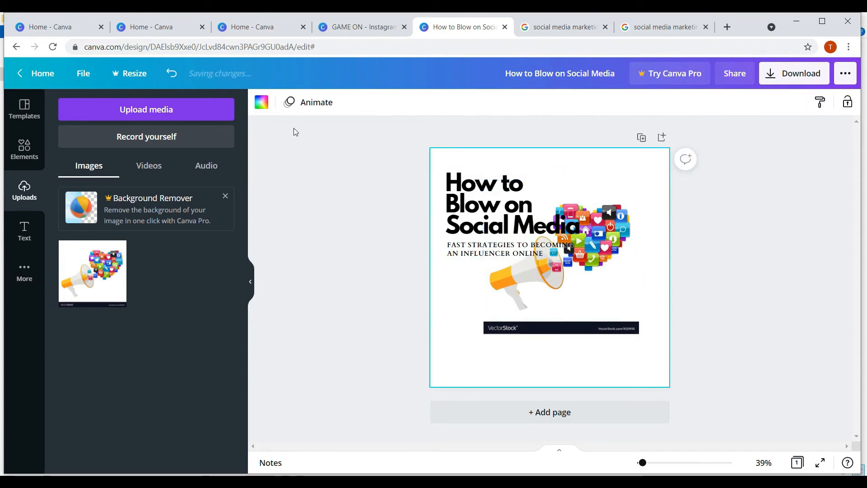
- Make the page background yellow and shift the megaphone image slightly right and down
{"action": "left_click", "coordinate": [261, 102]}
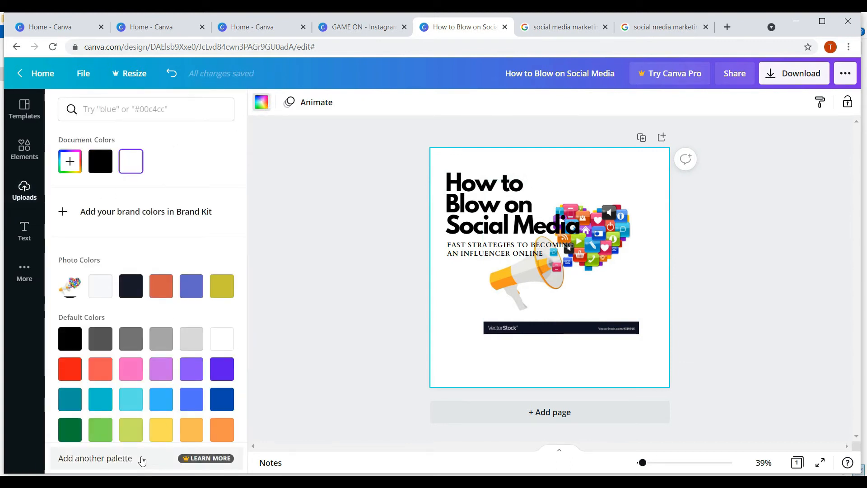
{"action": "left_click", "coordinate": [161, 429]}
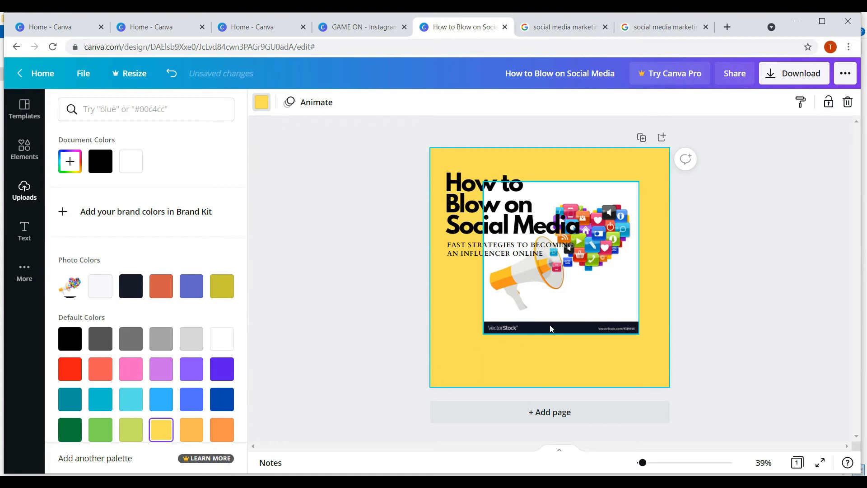
{"action": "left_click", "coordinate": [554, 313]}
{"action": "mouse_move", "coordinate": [553, 312]}
{"action": "left_mouse_down"}
{"action": "mouse_move", "coordinate": [584, 323]}
{"action": "mouse_move", "coordinate": [566, 315]}
{"action": "left_mouse_up"}
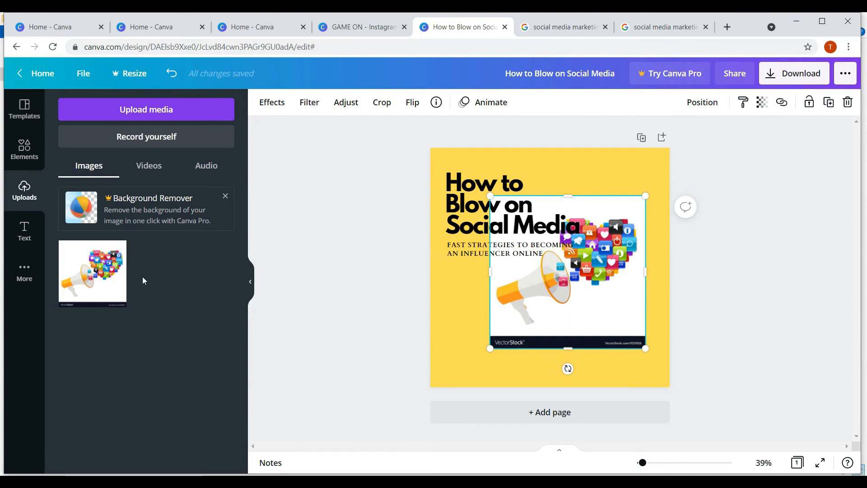
{"action": "left_click", "coordinate": [141, 215]}
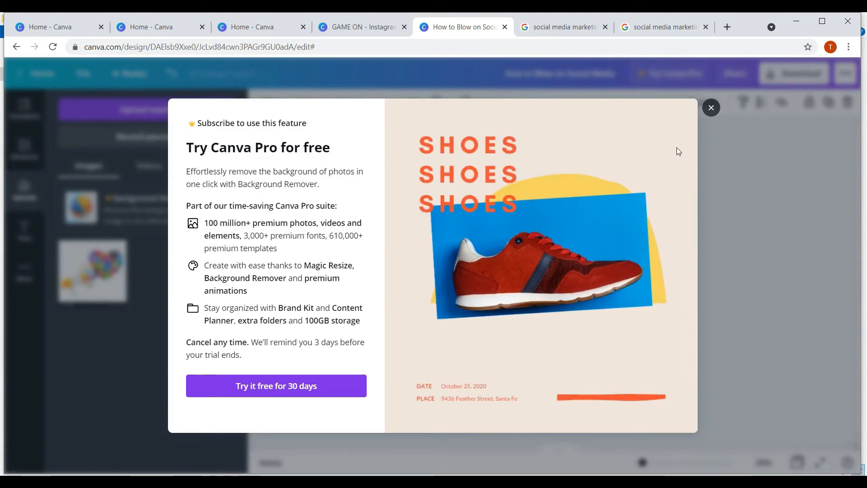
{"action": "left_click", "coordinate": [707, 112]}
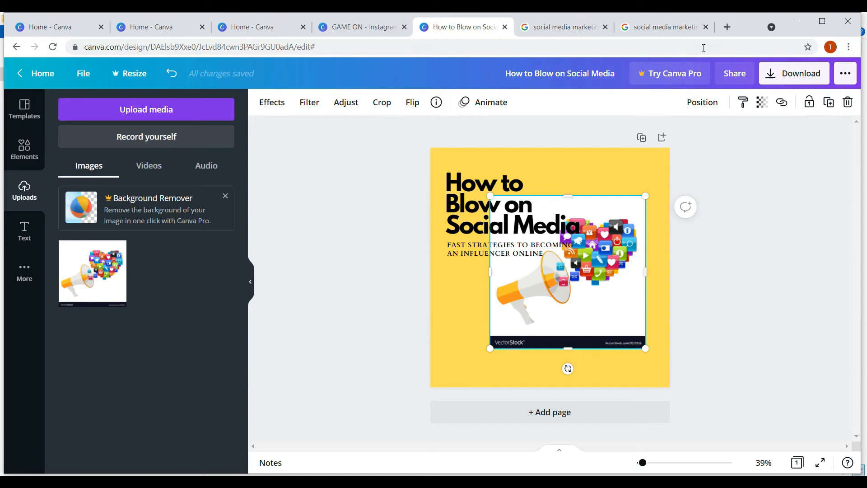
- Open remove.bg in a new browser tab
{"action": "left_click", "coordinate": [725, 28]}
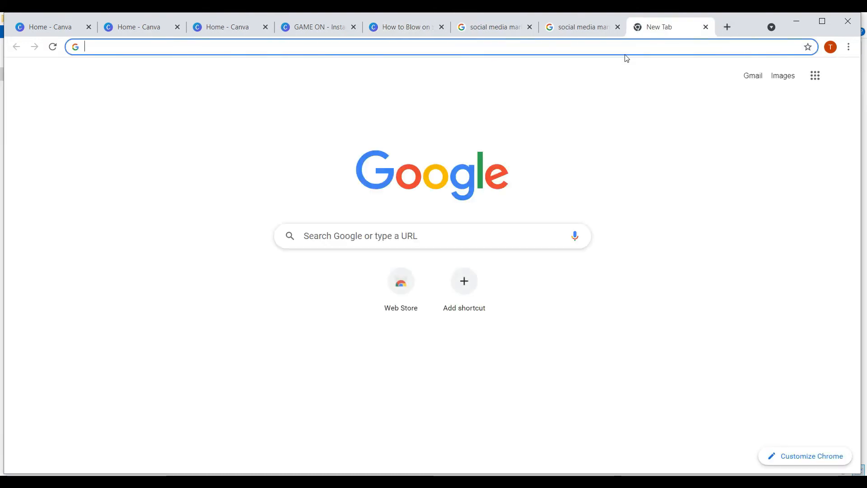
{"action": "type", "text": "remove"}
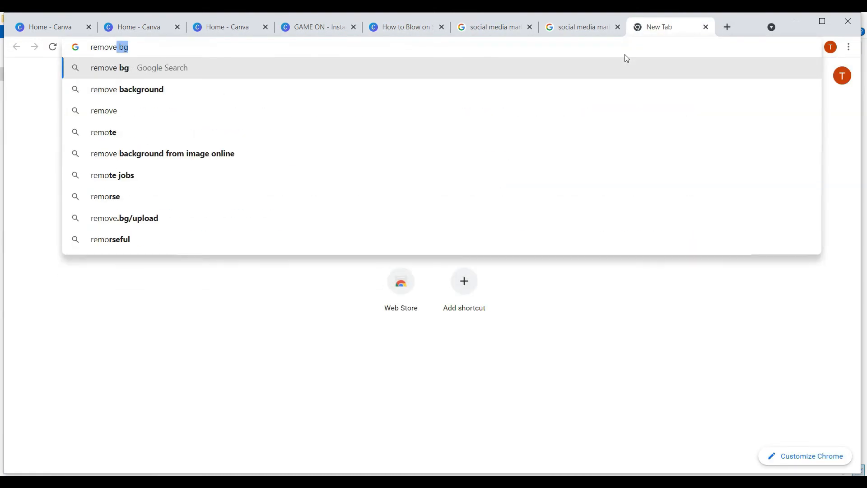
{"action": "type", "text": ".bg"}
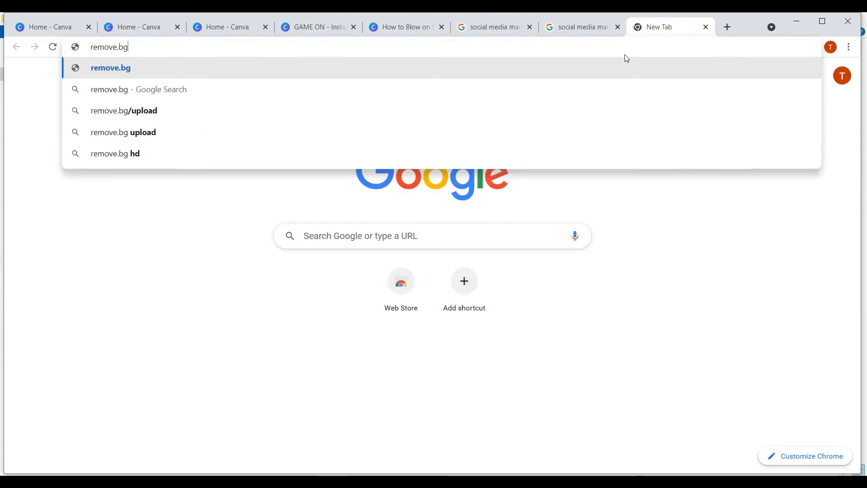
{"action": "key", "text": "Return"}
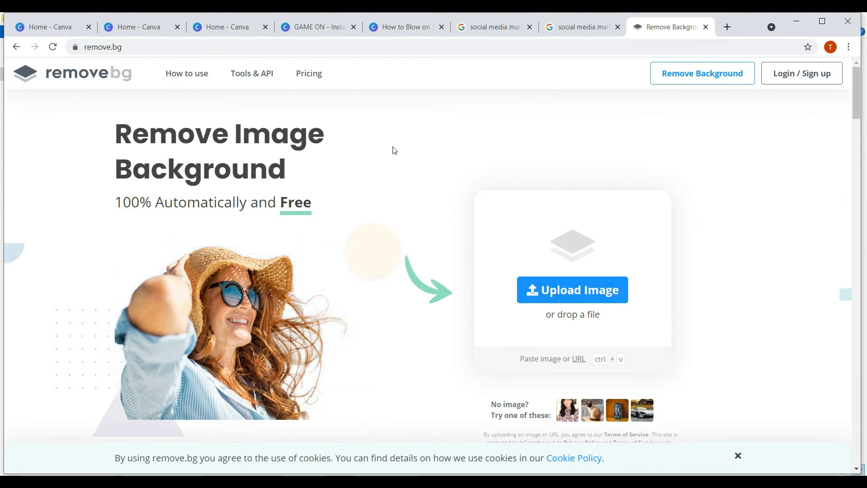
- Drop the megaphone JPG into remove.bg, download the transparent PNG, and drag it into Canva
{"action": "key", "text": "super+d"}
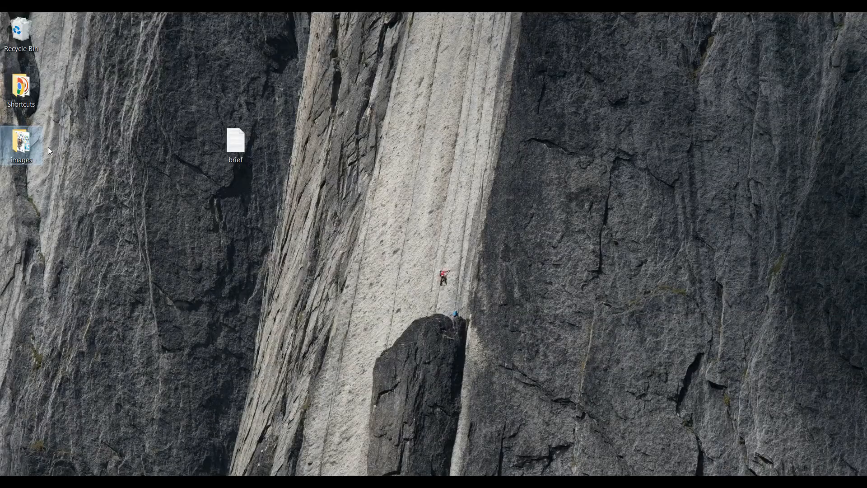
{"action": "double_click", "coordinate": [24, 149]}
{"action": "left_click_drag", "start_coordinate": [387, 225], "coordinate": [580, 277]}
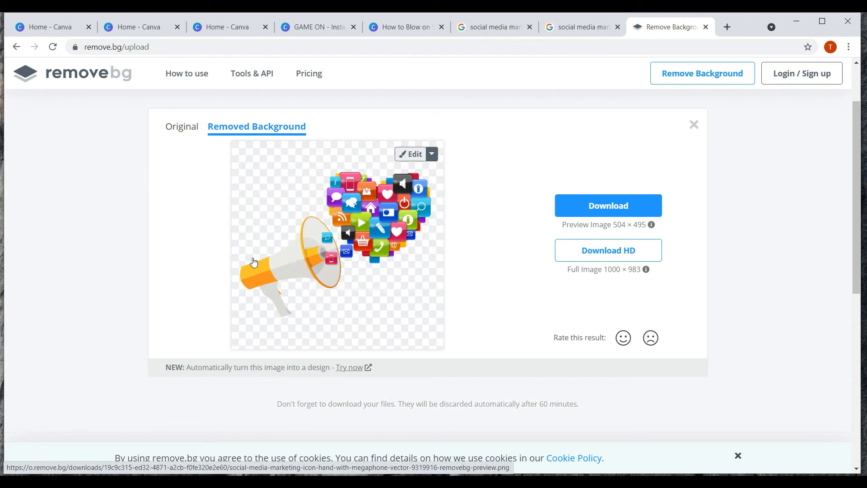
{"action": "left_click", "coordinate": [617, 210]}
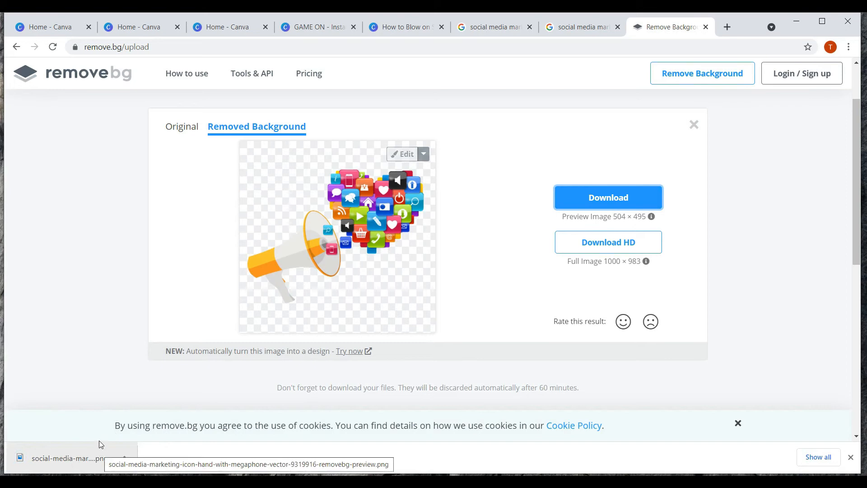
{"action": "left_click_drag", "start_coordinate": [58, 463], "coordinate": [484, 300]}
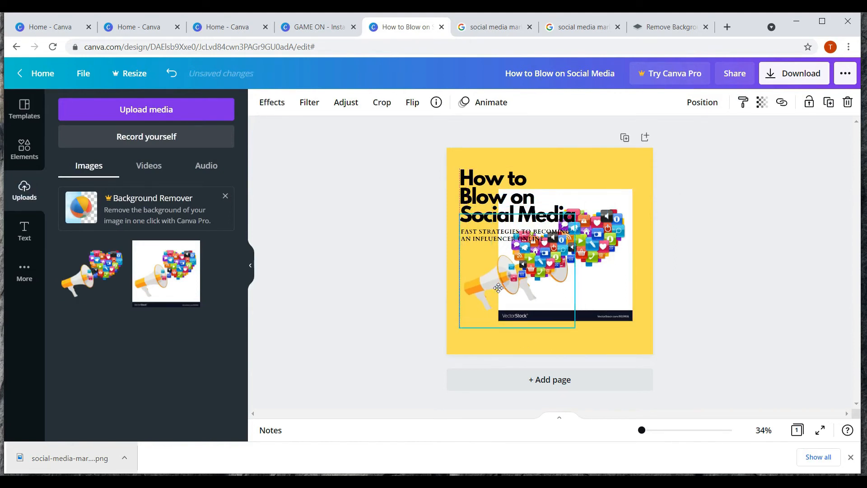
- Delete the original white-background megaphone image from the page
{"action": "left_click", "coordinate": [612, 303]}
{"action": "left_click_drag", "start_coordinate": [631, 289], "coordinate": [668, 285]}
{"action": "left_click_drag", "start_coordinate": [479, 302], "coordinate": [485, 312]}
{"action": "left_click", "coordinate": [606, 283]}
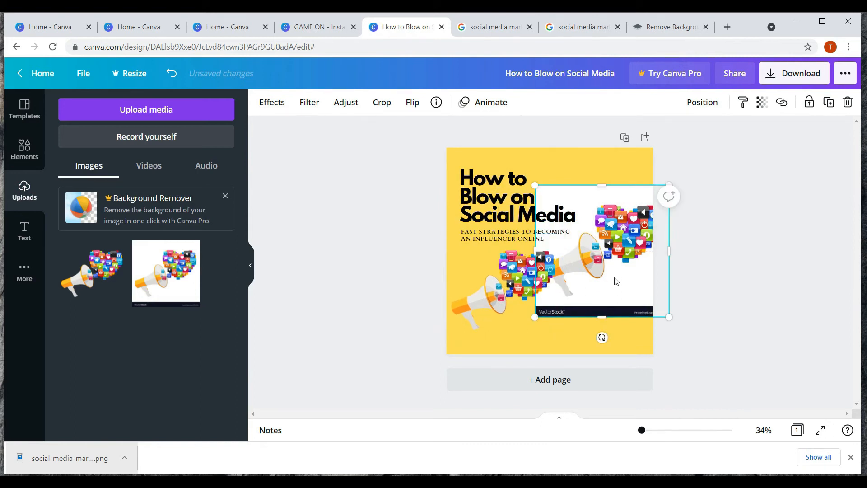
{"action": "key", "text": "Delete"}
- Move the transparent megaphone cutout up beside the title
{"action": "left_click", "coordinate": [502, 292]}
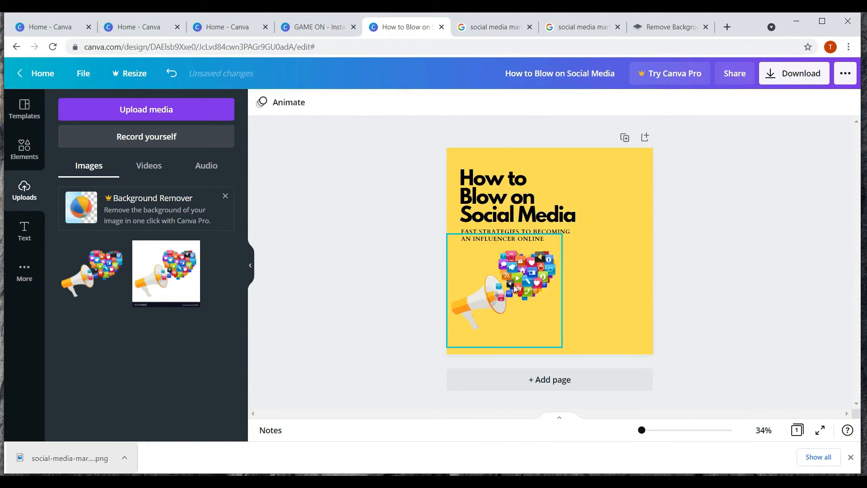
{"action": "left_click_drag", "start_coordinate": [500, 290], "coordinate": [578, 245]}
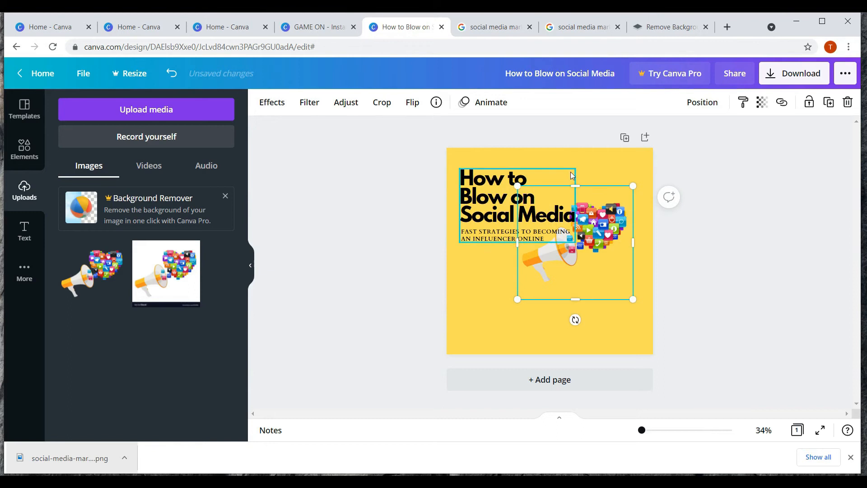
{"action": "left_click", "coordinate": [576, 159]}
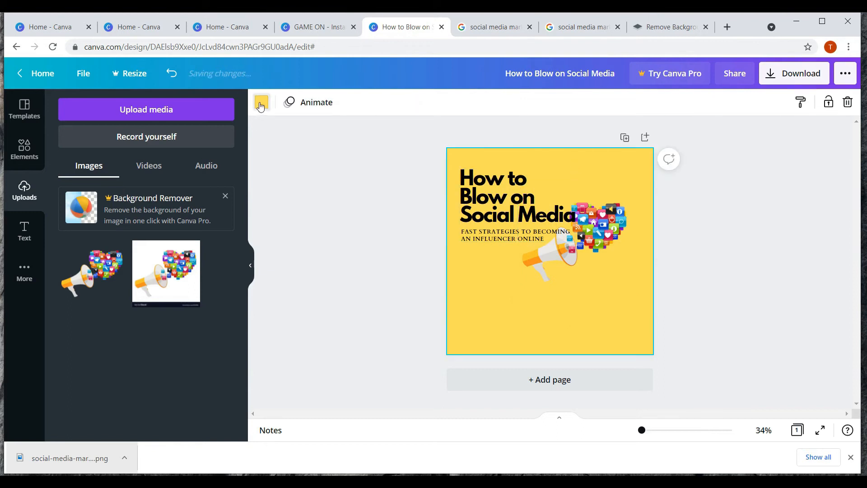
- Change the page background to white after trying light grey
{"action": "left_click", "coordinate": [262, 102]}
{"action": "left_click", "coordinate": [103, 286]}
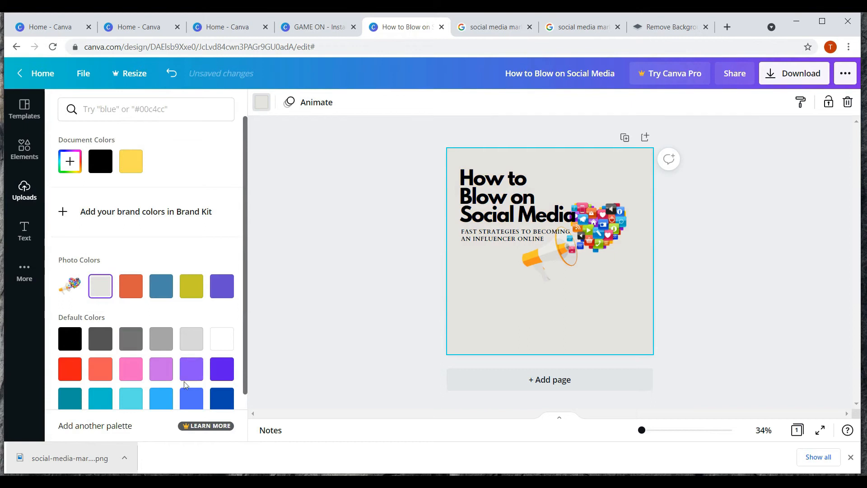
{"action": "left_click", "coordinate": [216, 340]}
- Move the megaphone and heart graphic up into the top-right corner beside the title
{"action": "left_click", "coordinate": [574, 235]}
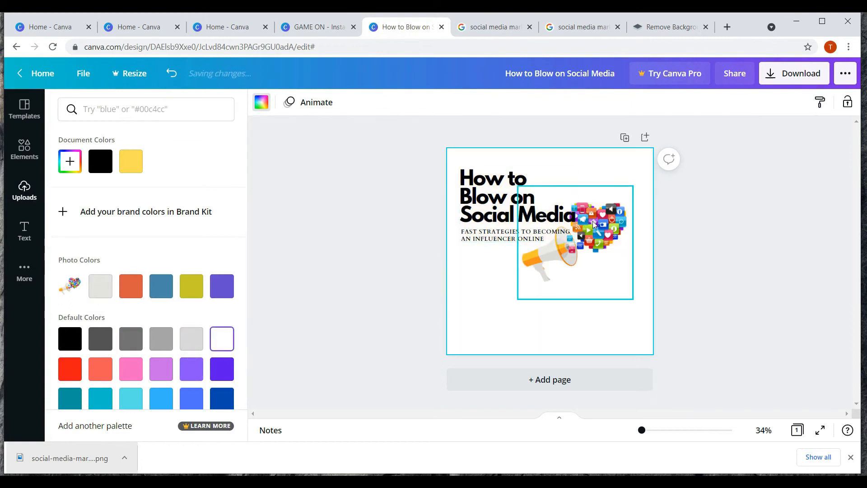
{"action": "left_click_drag", "start_coordinate": [539, 263], "coordinate": [578, 232]}
{"action": "left_click_drag", "start_coordinate": [616, 206], "coordinate": [608, 206]}
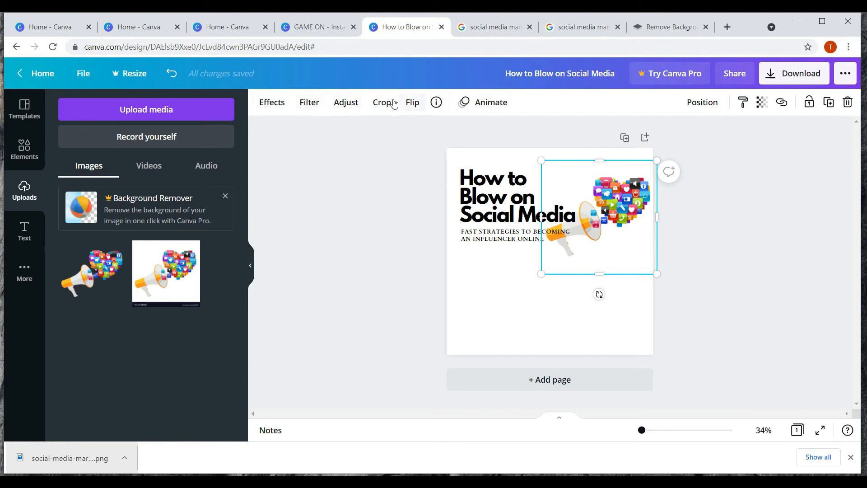
- Flip the megaphone image horizontally so it points right
{"action": "left_click", "coordinate": [412, 104]}
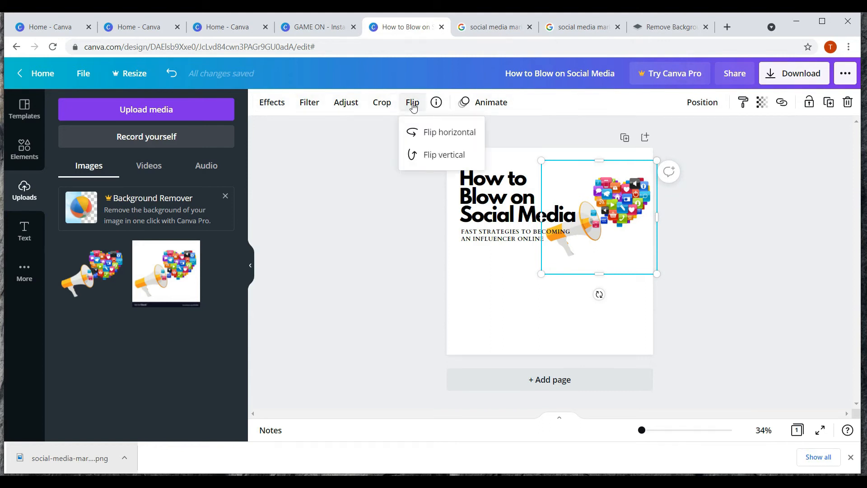
{"action": "left_click", "coordinate": [420, 141]}
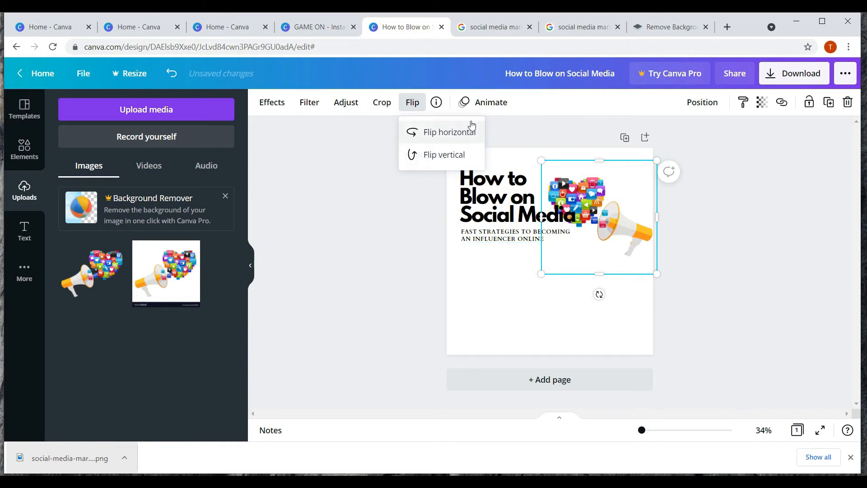
{"action": "left_click", "coordinate": [523, 133]}
- Lower the title and subtitle slightly and nudge the megaphone up and left
{"action": "left_click_drag", "start_coordinate": [416, 188], "coordinate": [543, 224]}
{"action": "left_click_drag", "start_coordinate": [494, 199], "coordinate": [494, 212]}
{"action": "left_click_drag", "start_coordinate": [605, 212], "coordinate": [598, 204]}
- Ungroup the title and subtitle text group into separate pieces
{"action": "left_click", "coordinate": [505, 208]}
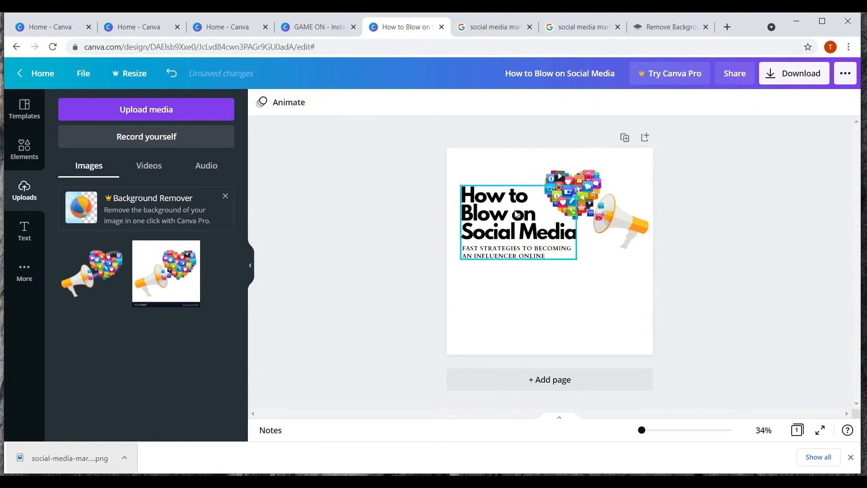
{"action": "left_click", "coordinate": [681, 281]}
{"action": "left_click", "coordinate": [492, 237]}
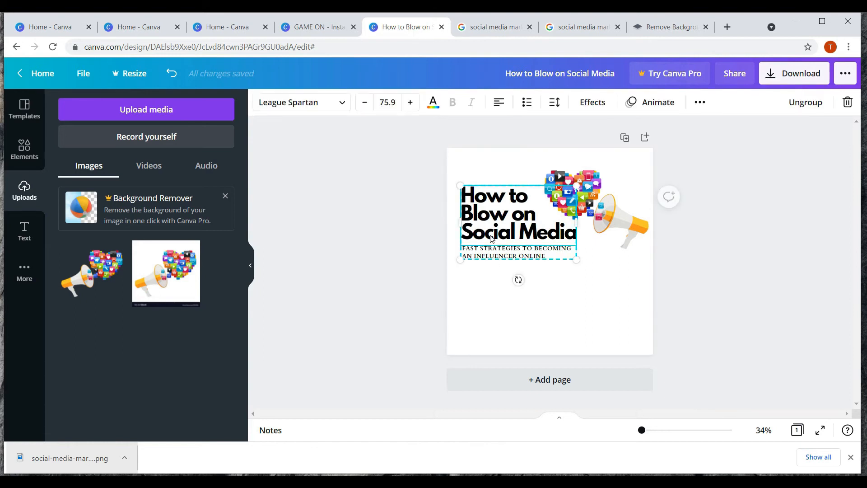
{"action": "left_click", "coordinate": [516, 277]}
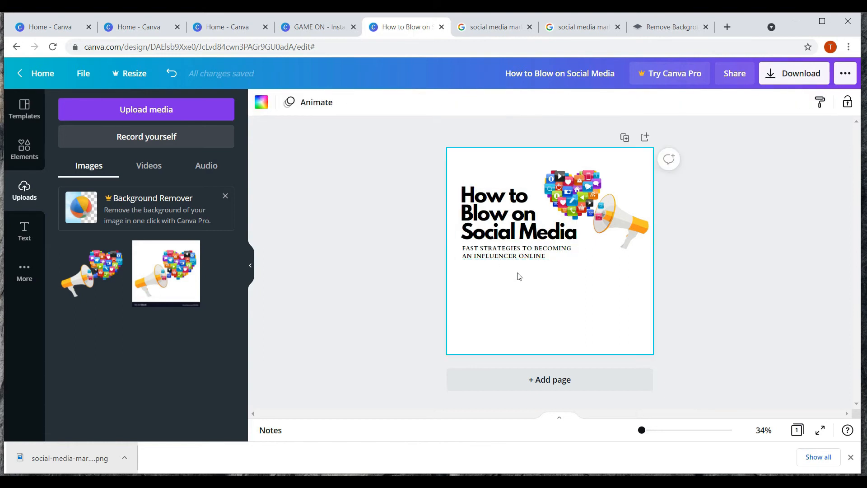
{"action": "left_click", "coordinate": [489, 218]}
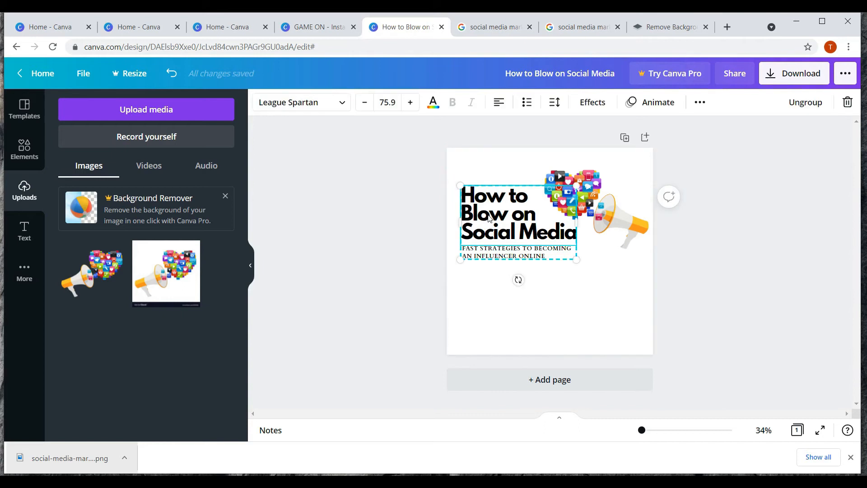
{"action": "right_click", "coordinate": [491, 219]}
{"action": "left_click", "coordinate": [533, 391]}
{"action": "left_click", "coordinate": [679, 348]}
- Increase the heading's line spacing from 0.95 to 1.02, leaving letter spacing unchanged
{"action": "left_click", "coordinate": [496, 220]}
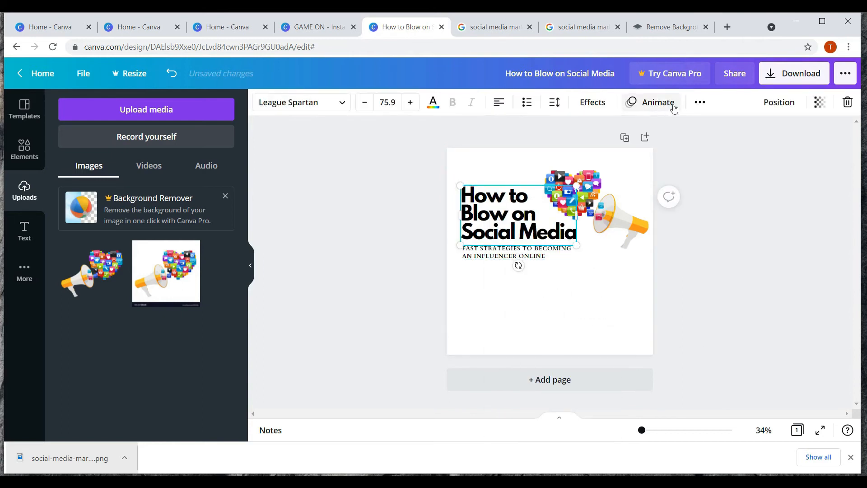
{"action": "left_click", "coordinate": [553, 103]}
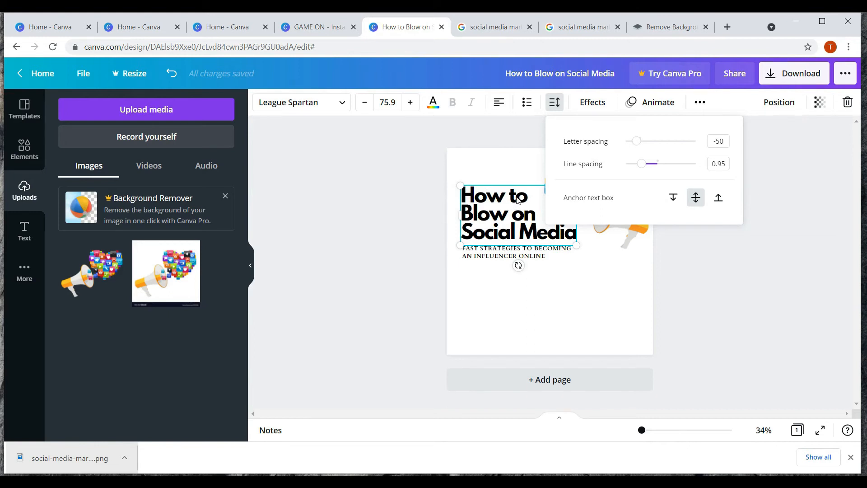
{"action": "mouse_move", "coordinate": [637, 141]}
{"action": "left_mouse_down"}
{"action": "mouse_move", "coordinate": [669, 149]}
{"action": "mouse_move", "coordinate": [627, 144]}
{"action": "mouse_move", "coordinate": [637, 145]}
{"action": "left_mouse_up"}
{"action": "key", "text": "ctrl+z"}
{"action": "left_click", "coordinate": [490, 289]}
{"action": "left_click", "coordinate": [490, 196]}
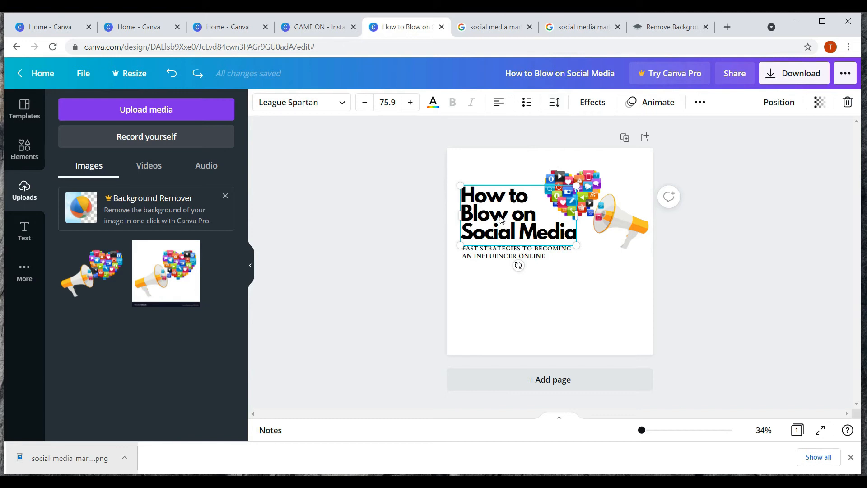
{"action": "left_click", "coordinate": [554, 102]}
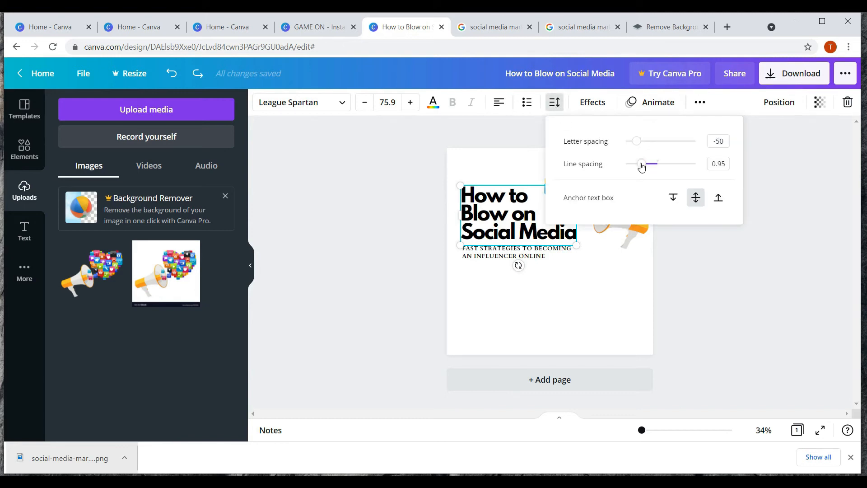
{"action": "left_click_drag", "start_coordinate": [641, 167], "coordinate": [645, 166]}
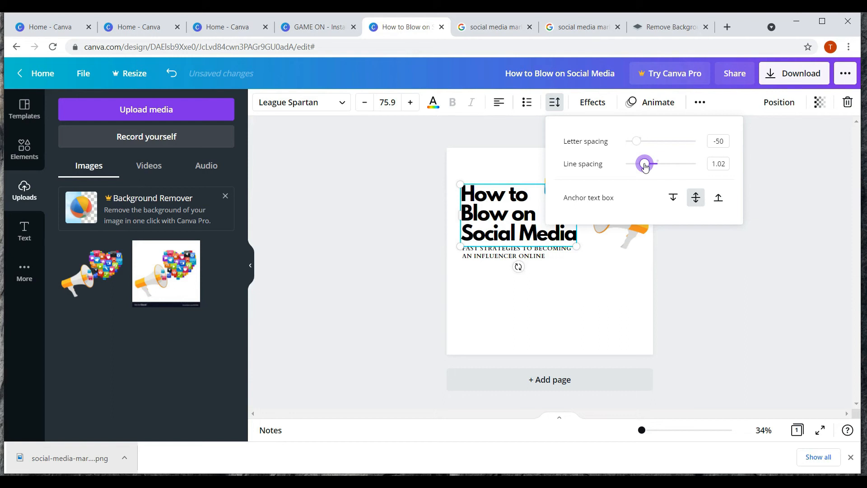
{"action": "left_click", "coordinate": [768, 204]}
{"action": "left_click", "coordinate": [577, 304]}
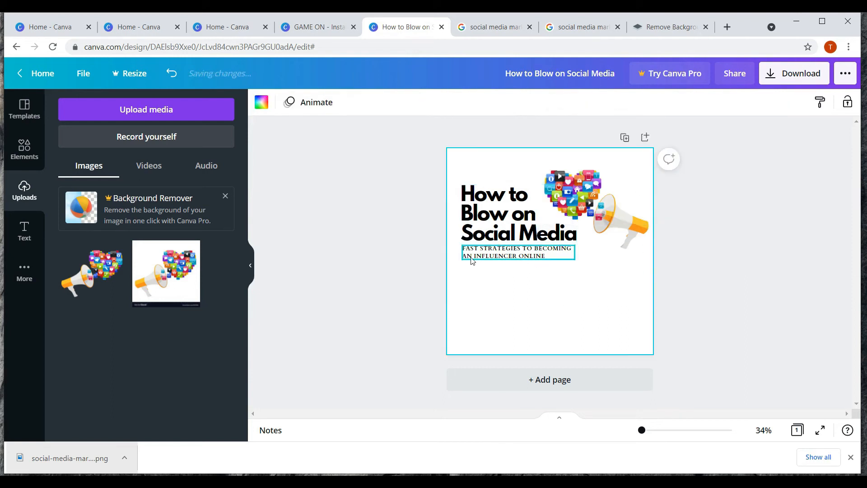
{"action": "left_click", "coordinate": [500, 256]}
{"action": "left_click", "coordinate": [217, 440]}
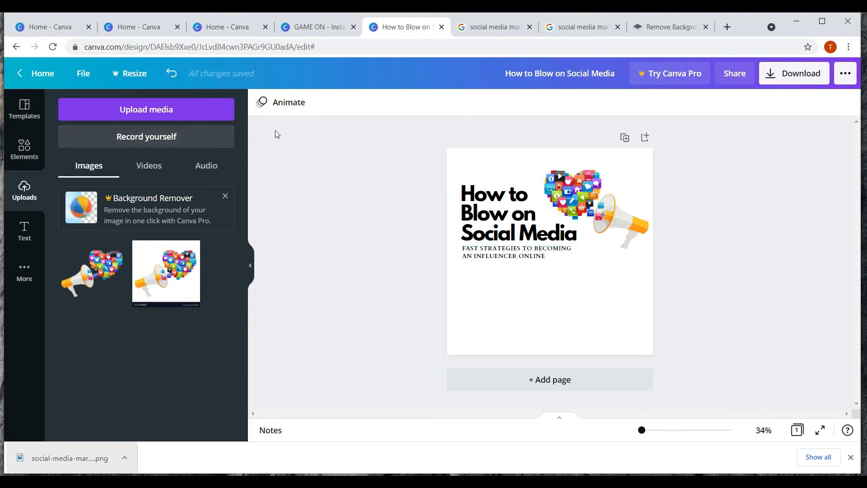
- Show rulers and place guides at the top, bottom, left and right page margins
{"action": "left_click", "coordinate": [83, 73]}
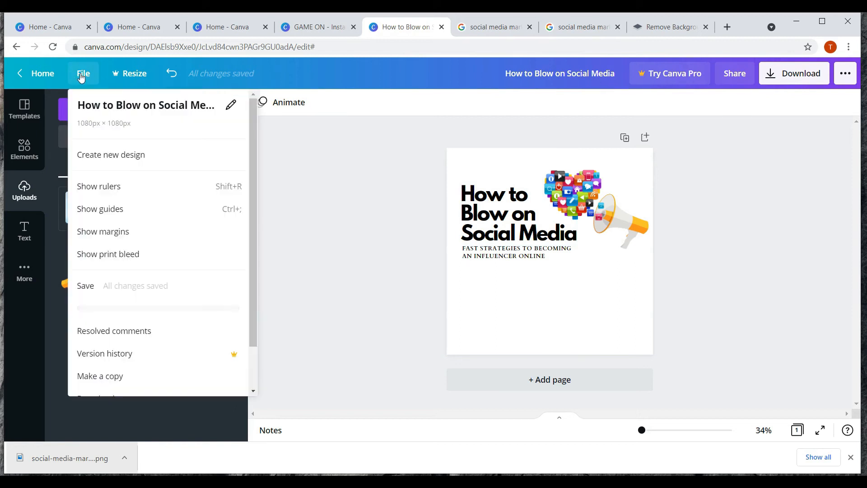
{"action": "left_click", "coordinate": [108, 188]}
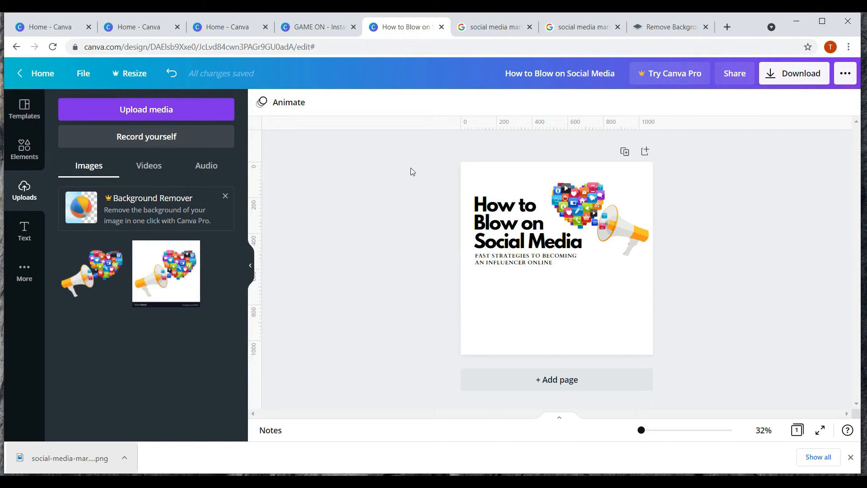
{"action": "left_click_drag", "start_coordinate": [521, 125], "coordinate": [501, 174]}
{"action": "left_click_drag", "start_coordinate": [257, 212], "coordinate": [471, 225]}
{"action": "left_click_drag", "start_coordinate": [255, 203], "coordinate": [644, 238]}
{"action": "left_click_drag", "start_coordinate": [480, 125], "coordinate": [475, 343]}
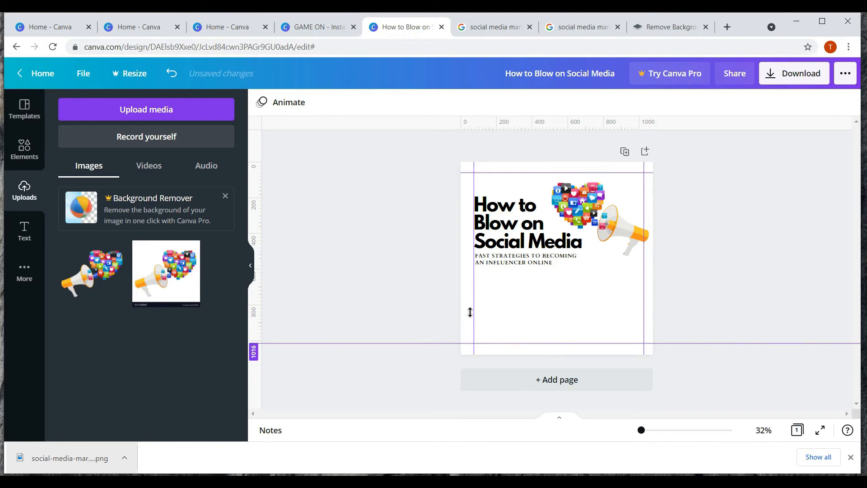
{"action": "left_click_drag", "start_coordinate": [499, 172], "coordinate": [487, 172]}
- Left-align the title and subtitle to each other and check the result
{"action": "left_click", "coordinate": [498, 262]}
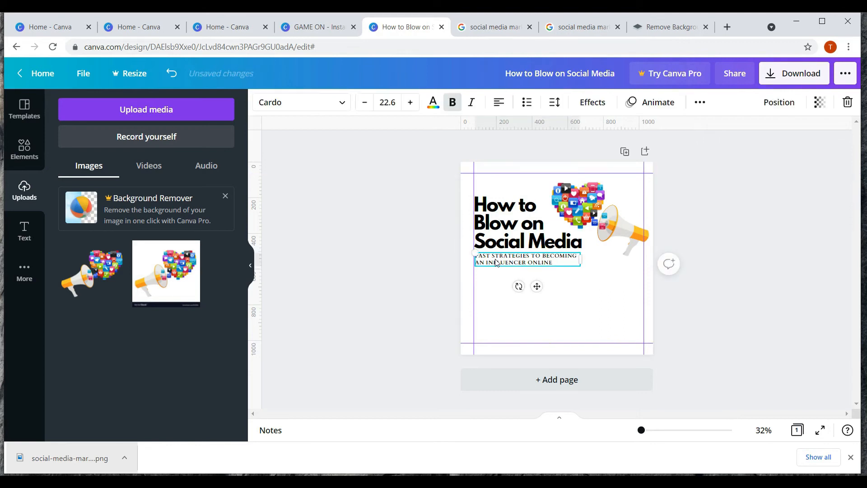
{"action": "left_click", "coordinate": [488, 234], "text": "shift"}
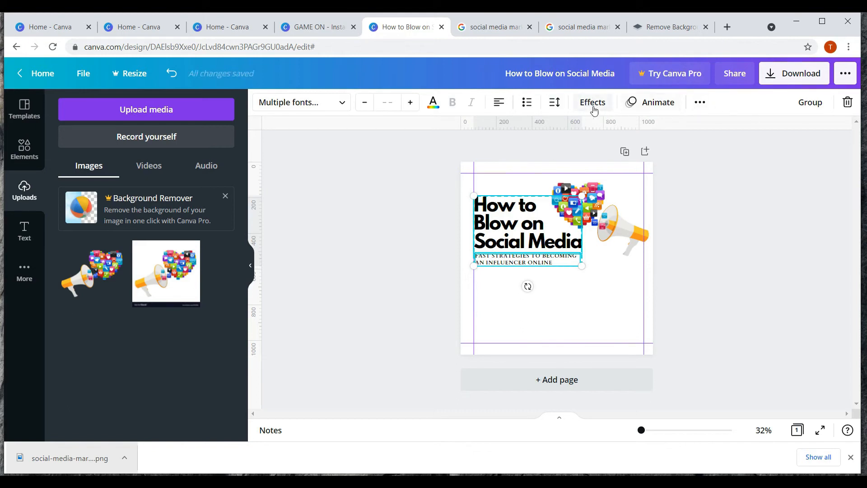
{"action": "left_click", "coordinate": [397, 251]}
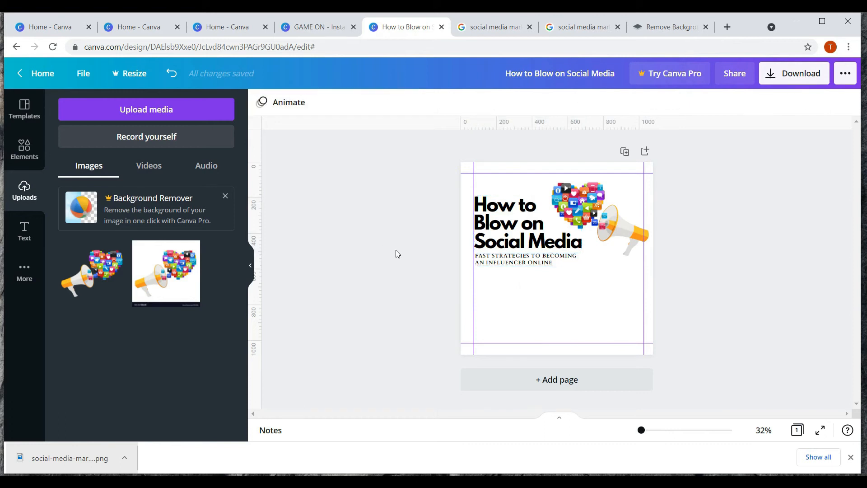
{"action": "left_click", "coordinate": [489, 226]}
{"action": "left_click", "coordinate": [493, 262], "text": "shift"}
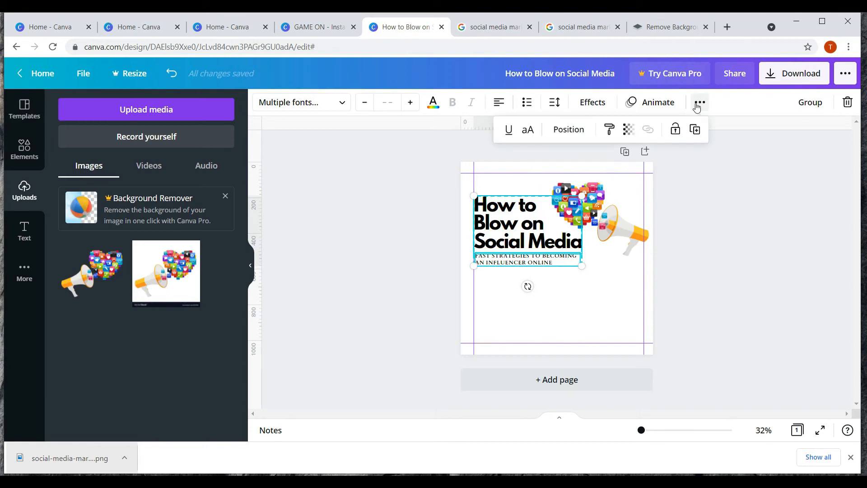
{"action": "left_click", "coordinate": [560, 134]}
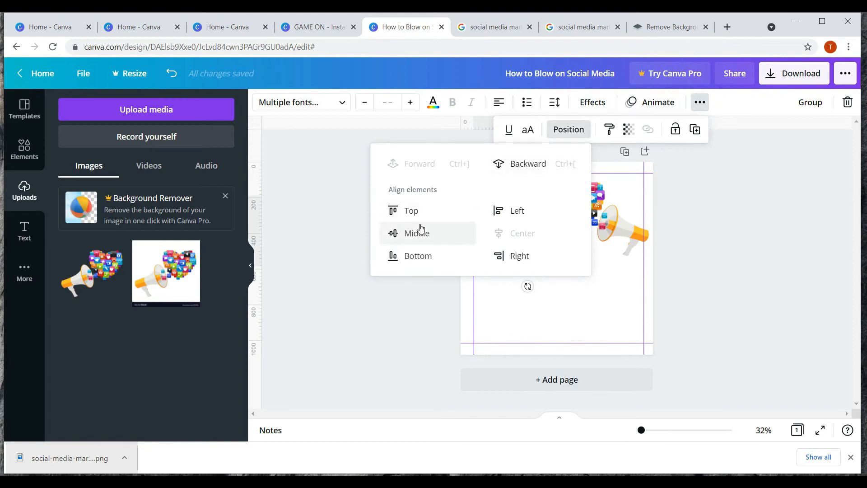
{"action": "left_click", "coordinate": [499, 210]}
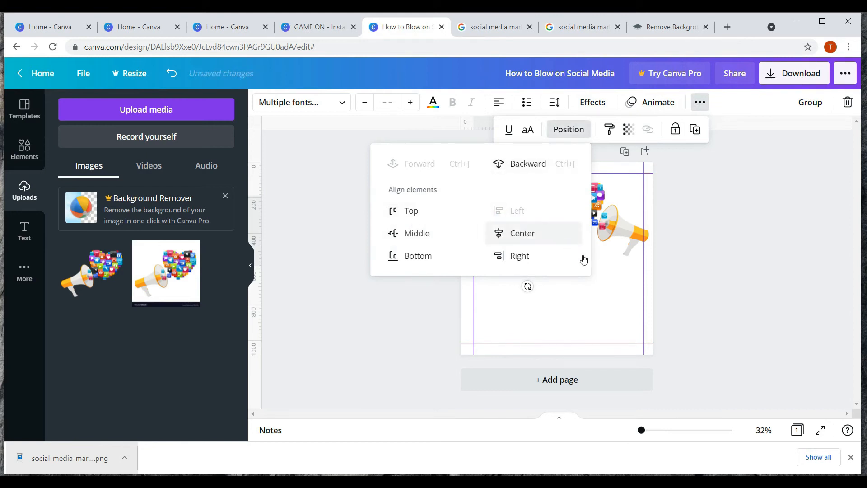
{"action": "left_click", "coordinate": [618, 287]}
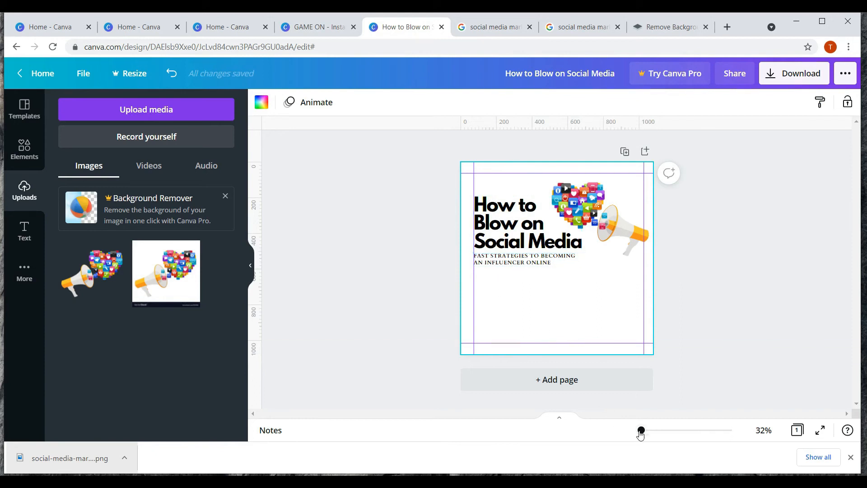
{"action": "left_click_drag", "start_coordinate": [641, 433], "coordinate": [649, 434]}
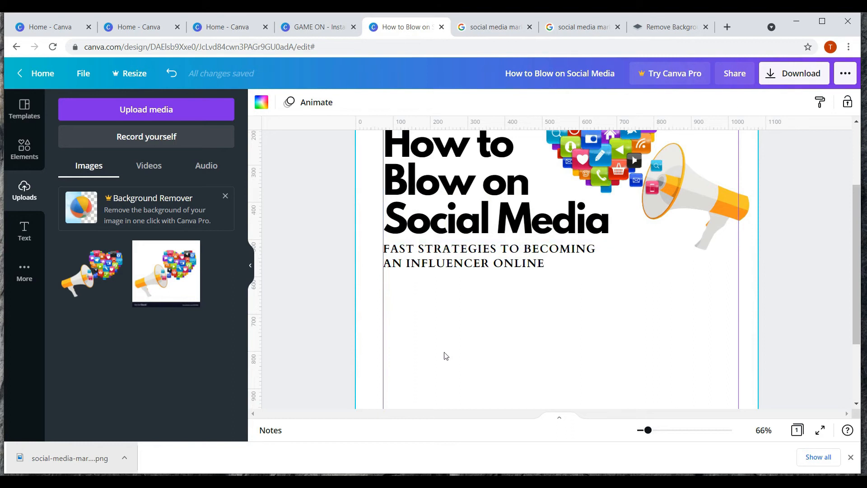
{"action": "left_click_drag", "start_coordinate": [655, 431], "coordinate": [643, 430]}
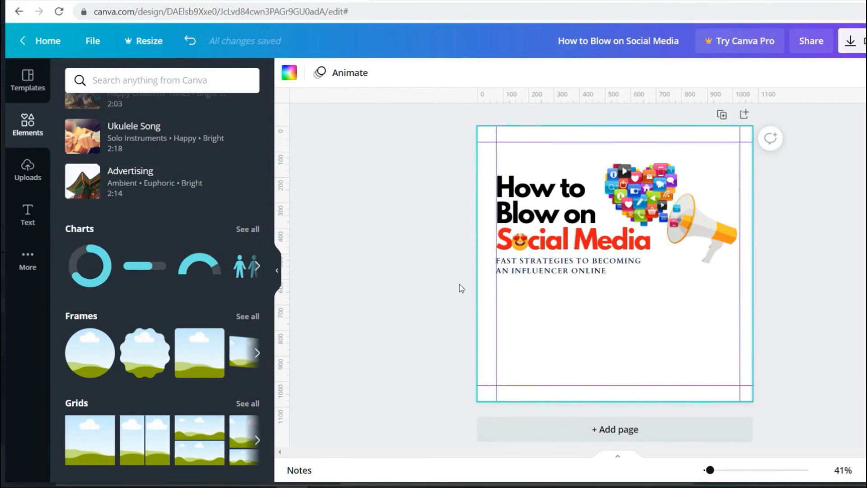
- Copy the venue 'closed whatsapp group' from the Notepad brief and return to Canva
{"action": "left_click", "coordinate": [384, 486]}
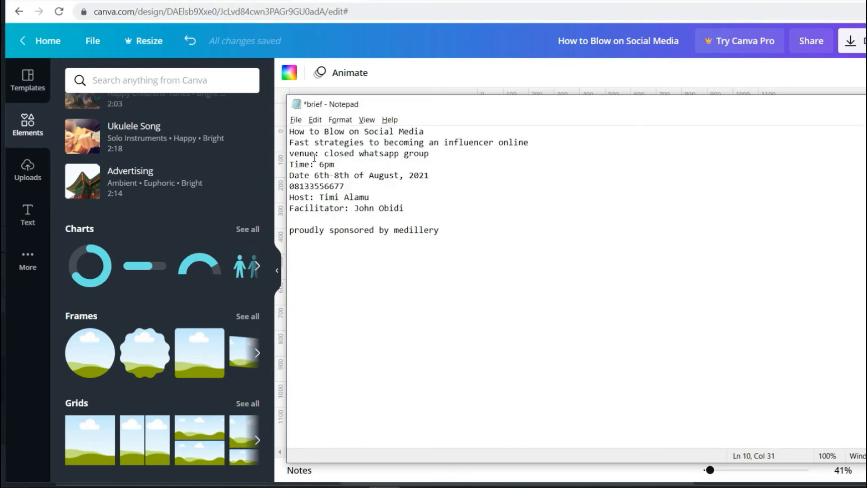
{"action": "left_click_drag", "start_coordinate": [325, 154], "coordinate": [437, 152]}
{"action": "key", "text": "ctrl+c"}
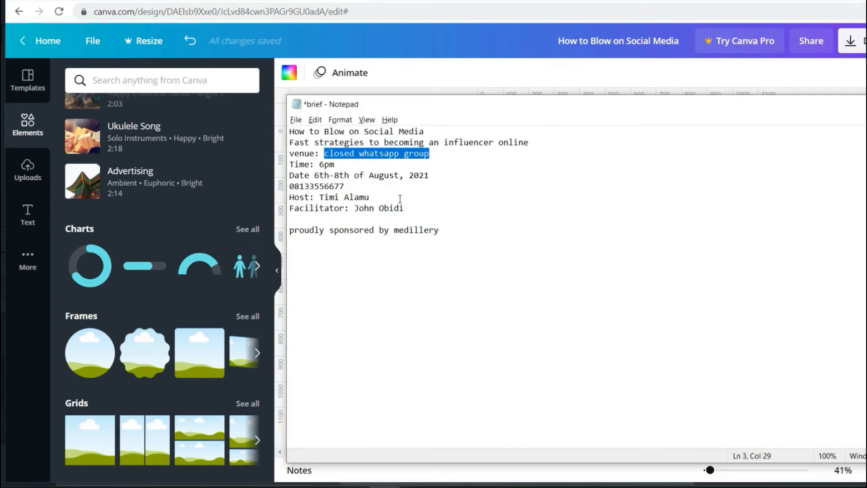
{"action": "left_click", "coordinate": [682, 71]}
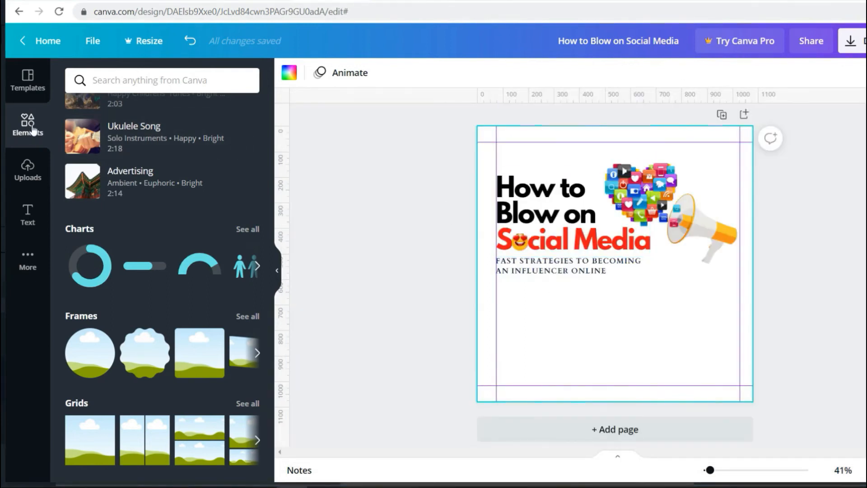
{"action": "left_click", "coordinate": [25, 218]}
- Add a font combination below the subtitle, paste the venue into its headline, and set size 32
{"action": "scroll", "coordinate": [193, 294], "scroll_direction": "down", "scroll_amount": 5}
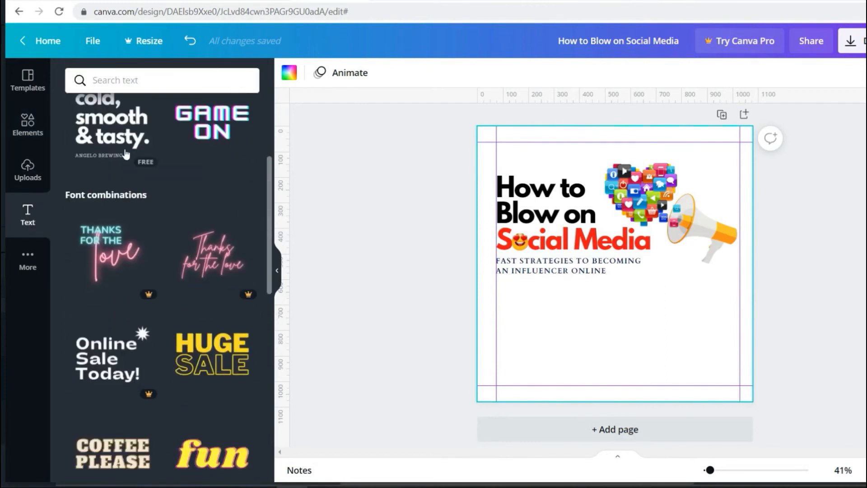
{"action": "left_click", "coordinate": [113, 144]}
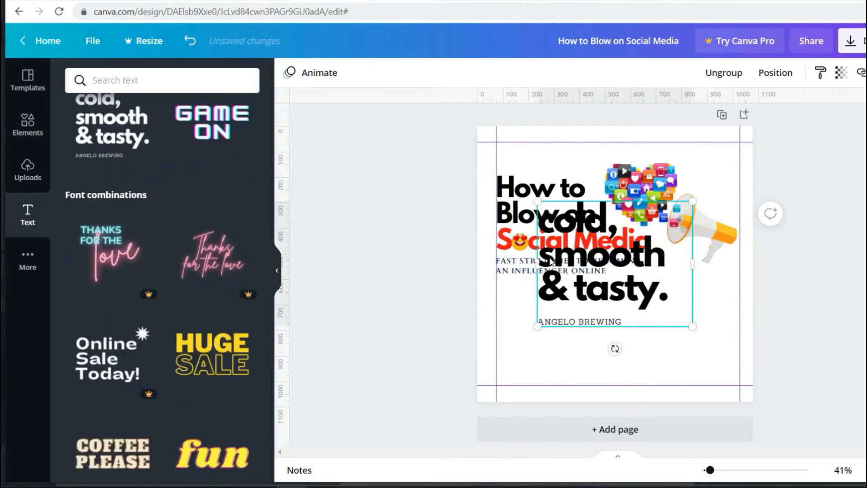
{"action": "left_click_drag", "start_coordinate": [568, 314], "coordinate": [568, 379]}
{"action": "double_click", "coordinate": [565, 328]}
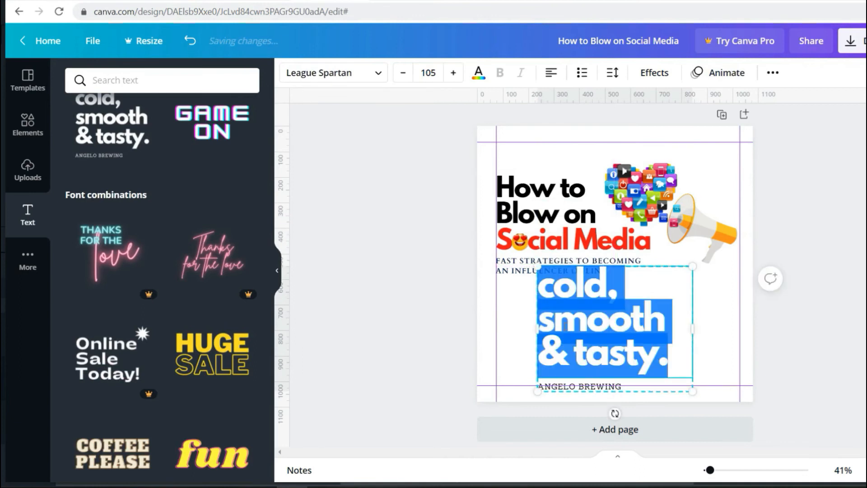
{"action": "key", "text": "ctrl+v"}
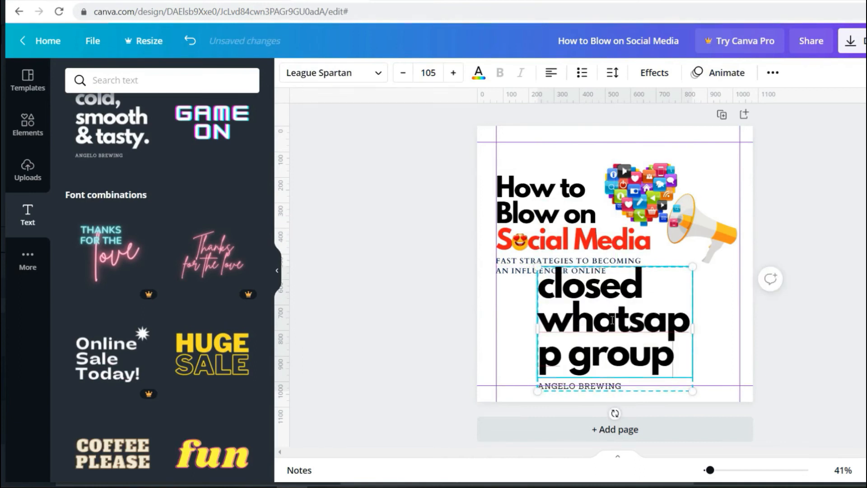
{"action": "key", "text": "ctrl+a"}
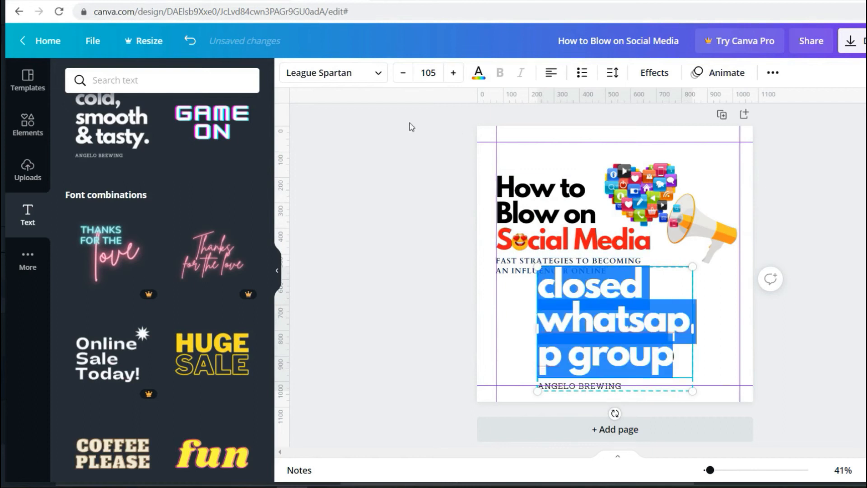
{"action": "left_click", "coordinate": [427, 72]}
{"action": "left_click", "coordinate": [427, 72]}
{"action": "left_click", "coordinate": [428, 72]}
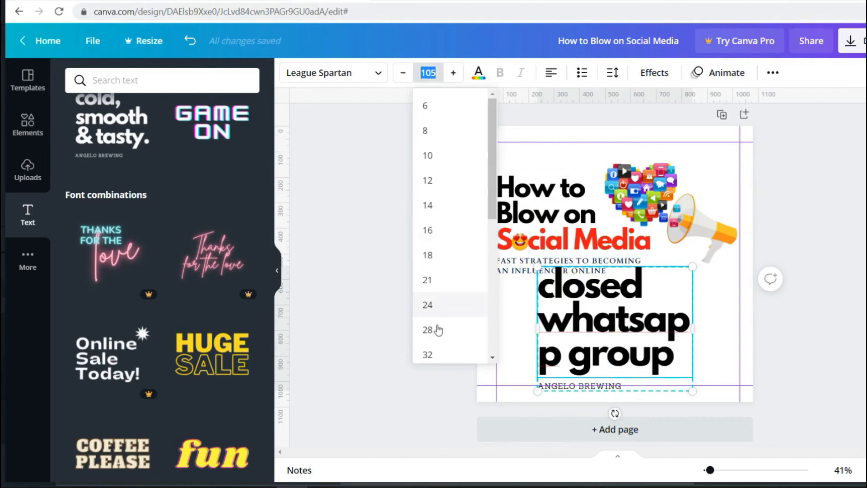
{"action": "left_click", "coordinate": [430, 353]}
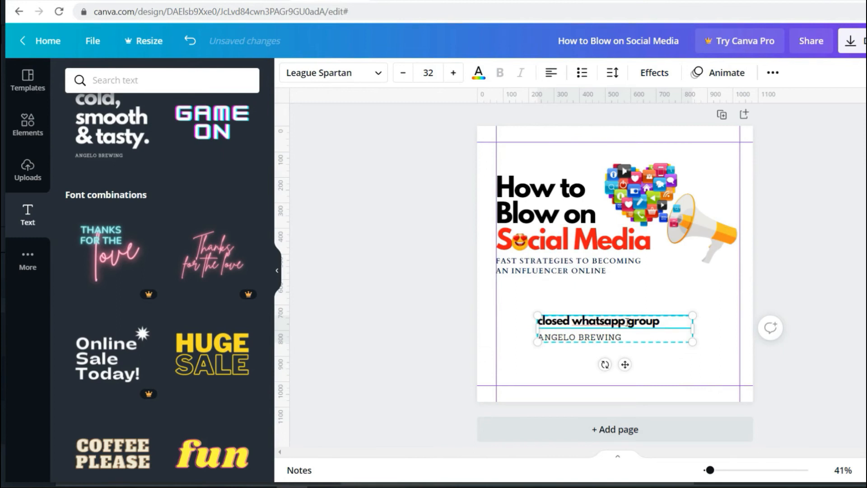
- Ungroup it, delete the ANGELO BREWING caption, and move the venue line under the subtitle
{"action": "right_click", "coordinate": [591, 343]}
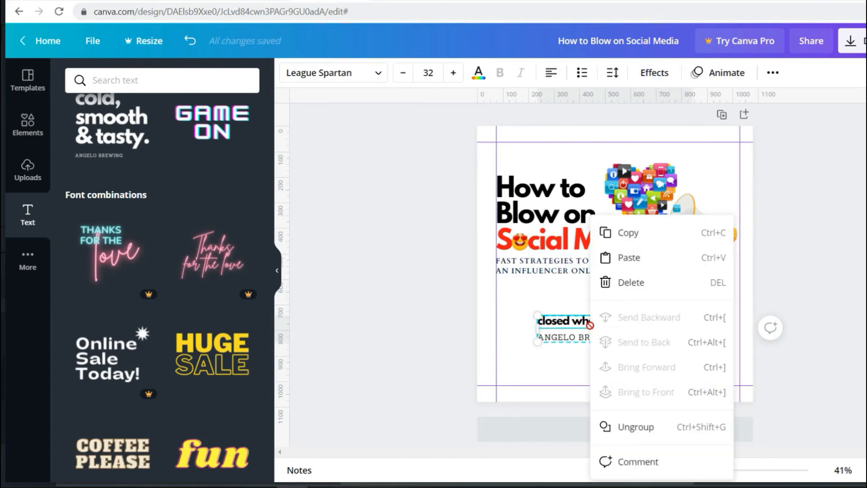
{"action": "left_click", "coordinate": [614, 426]}
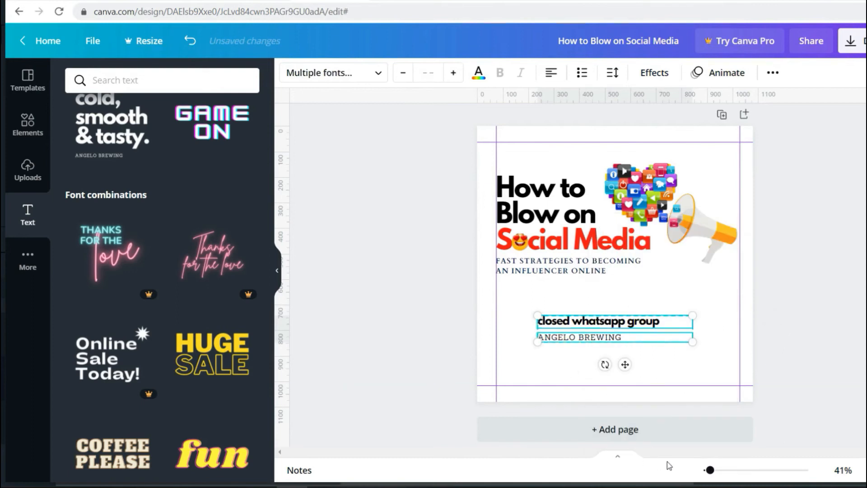
{"action": "left_click_drag", "start_coordinate": [712, 471], "coordinate": [716, 471]}
{"action": "left_click", "coordinate": [709, 379]}
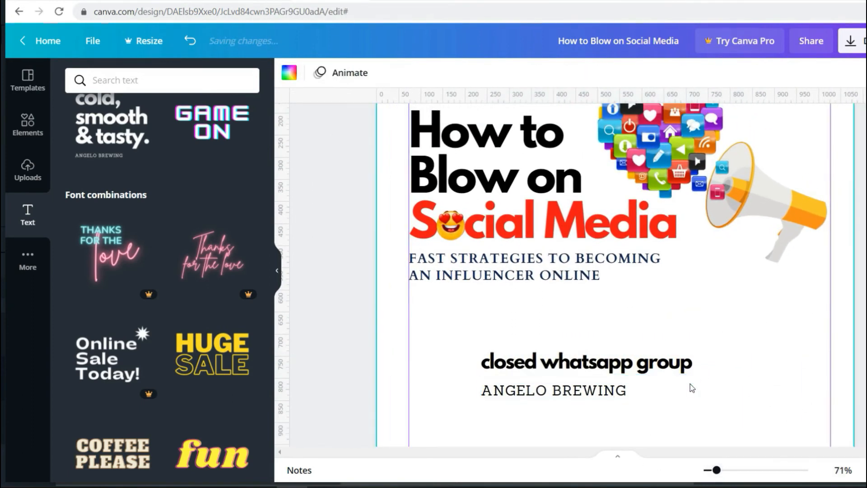
{"action": "left_click", "coordinate": [689, 389]}
{"action": "key", "text": "Delete"}
{"action": "left_click", "coordinate": [591, 363]}
{"action": "left_click_drag", "start_coordinate": [591, 362], "coordinate": [548, 343]}
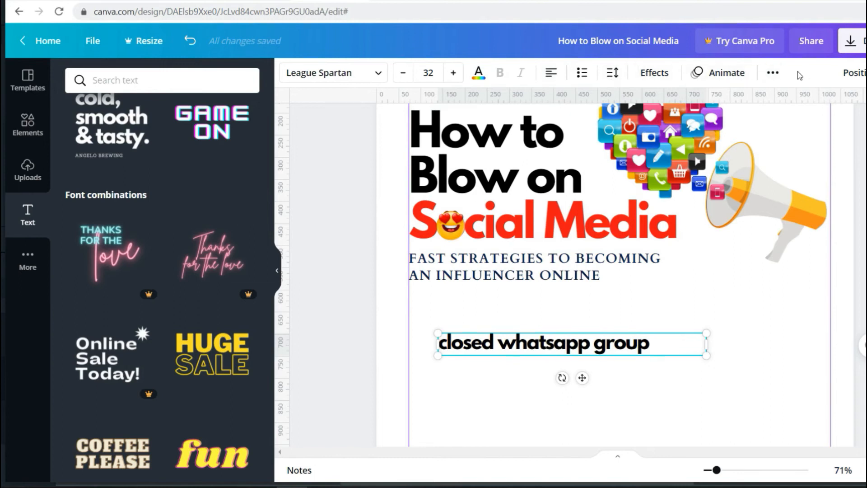
- Make the venue text uppercase and shrink it to a smaller size
{"action": "left_click", "coordinate": [773, 73]}
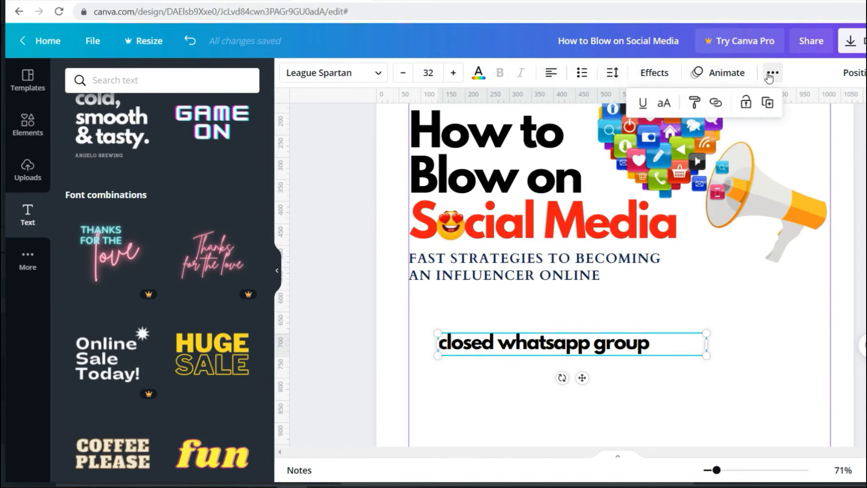
{"action": "left_click", "coordinate": [663, 104]}
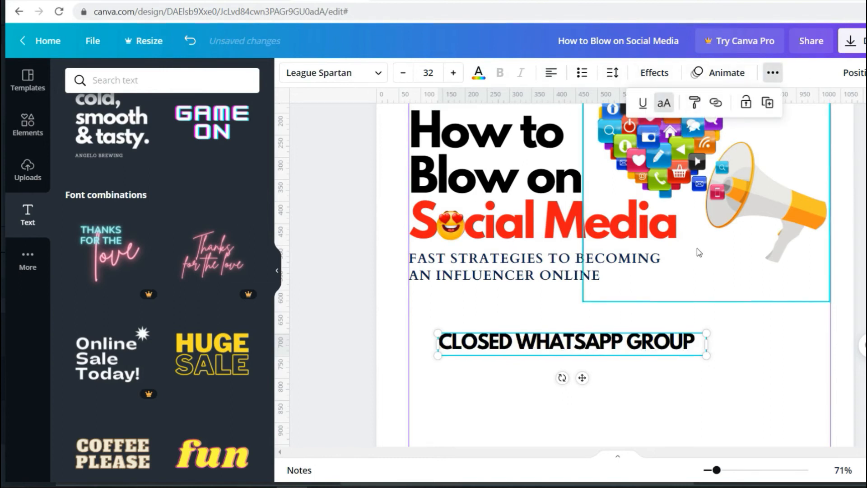
{"action": "left_click", "coordinate": [675, 339]}
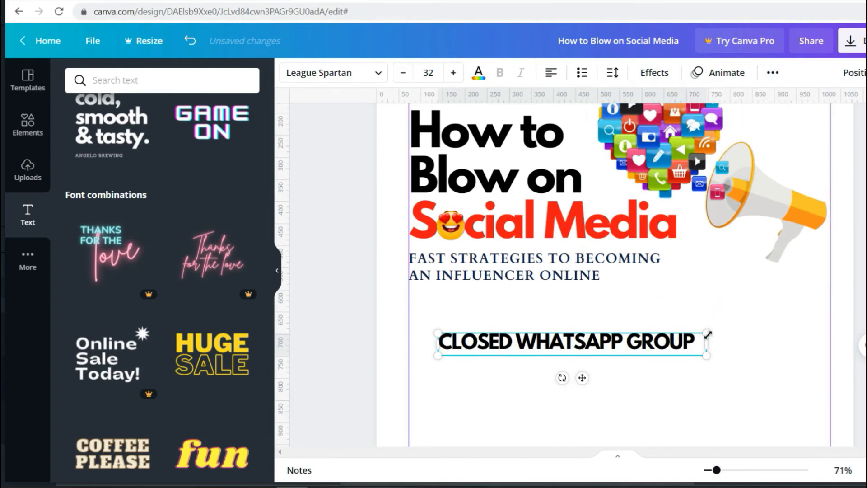
{"action": "left_click_drag", "start_coordinate": [707, 333], "coordinate": [589, 342]}
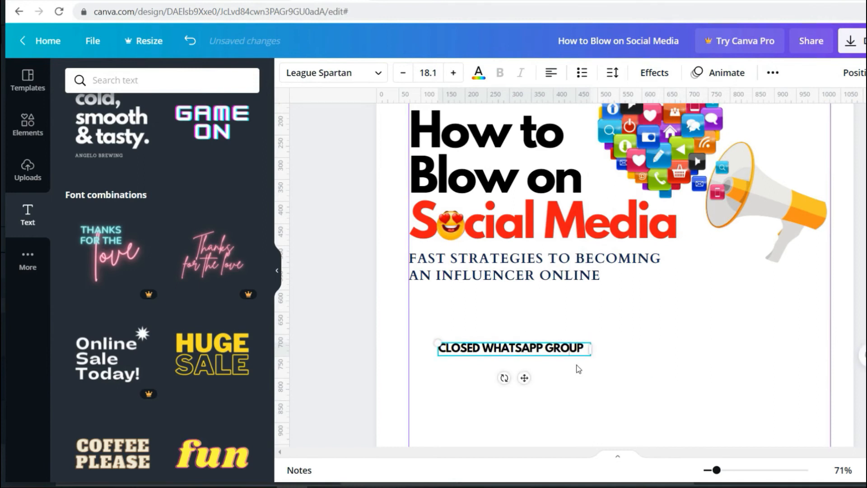
- Duplicate the CLOSED WHATSAPP GROUP line and place the copy directly beneath it for editing
{"action": "key", "text": "ctrl+d"}
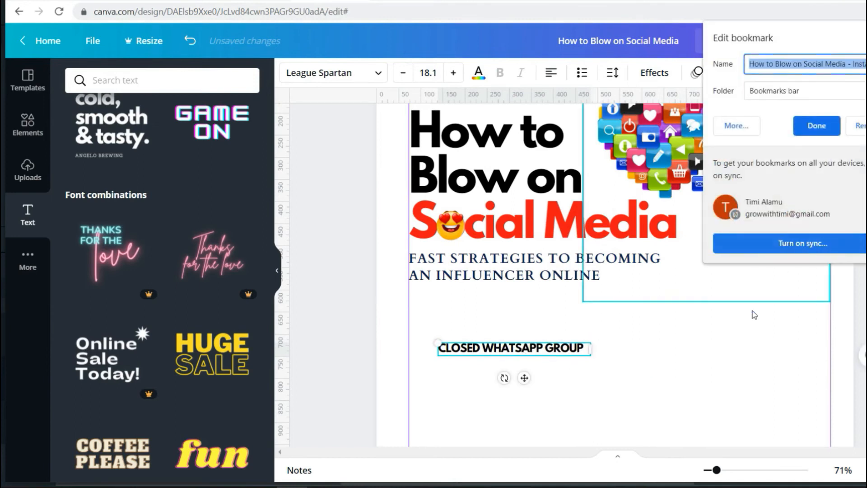
{"action": "left_click", "coordinate": [539, 326]}
{"action": "left_click", "coordinate": [518, 352]}
{"action": "key", "text": "ctrl+d"}
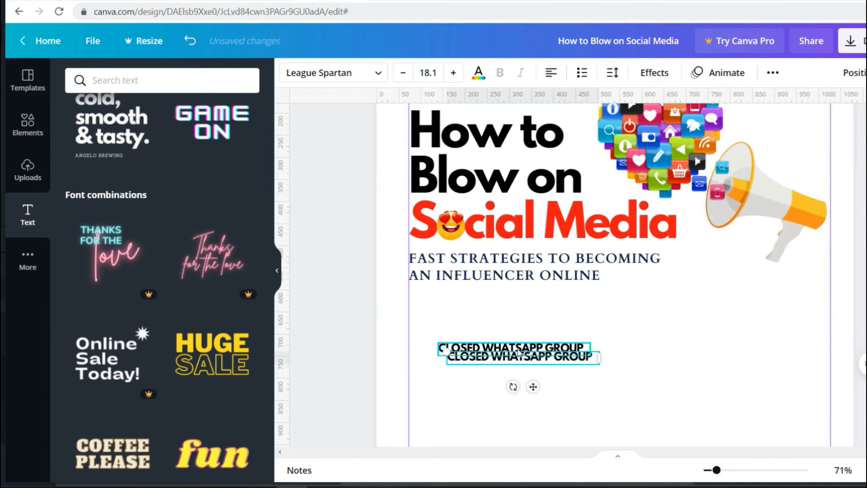
{"action": "left_click_drag", "start_coordinate": [496, 360], "coordinate": [488, 375]}
{"action": "double_click", "coordinate": [489, 369]}
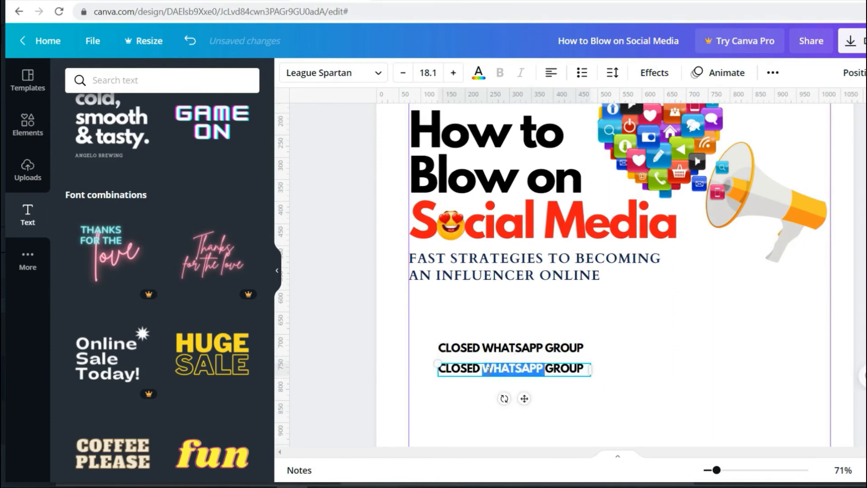
{"action": "left_click", "coordinate": [459, 373]}
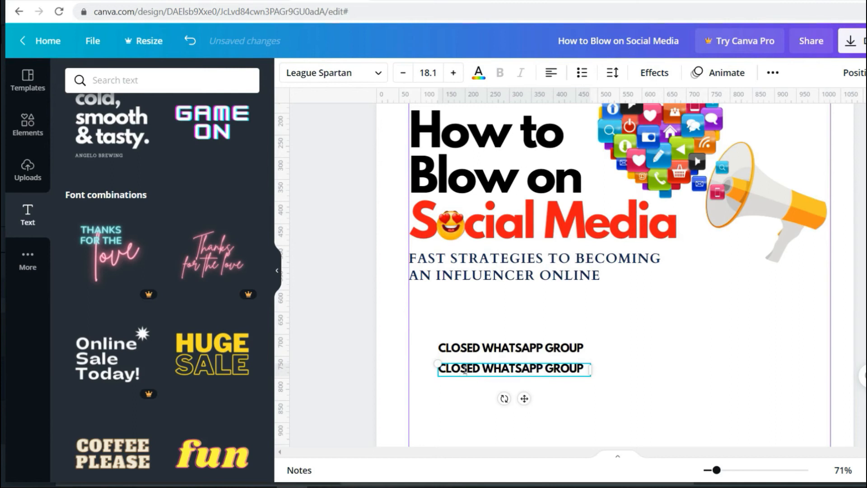
- Replace the duplicated line's text with the time 6PM copied from the brief
{"action": "key", "text": "alt+Tab"}
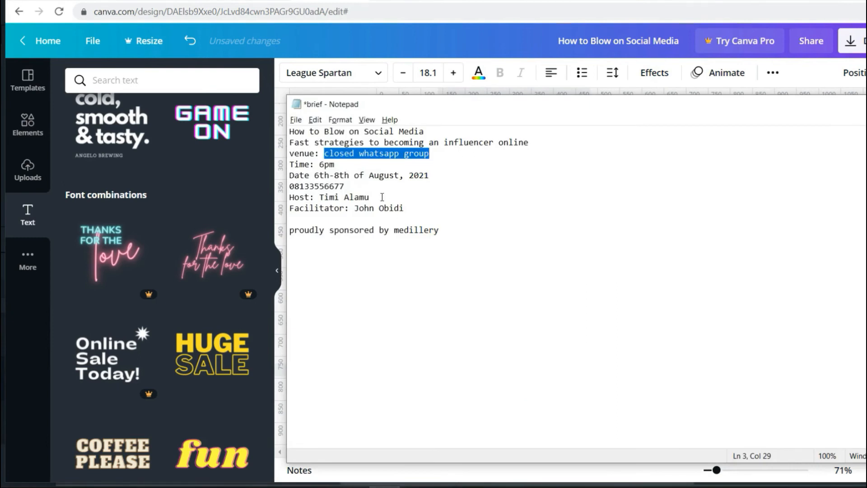
{"action": "left_click_drag", "start_coordinate": [319, 165], "coordinate": [335, 165]}
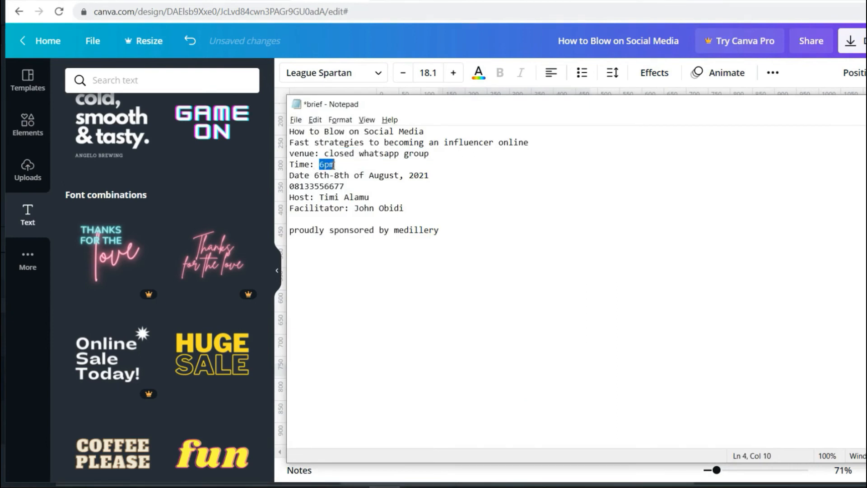
{"action": "key", "text": "alt+Tab"}
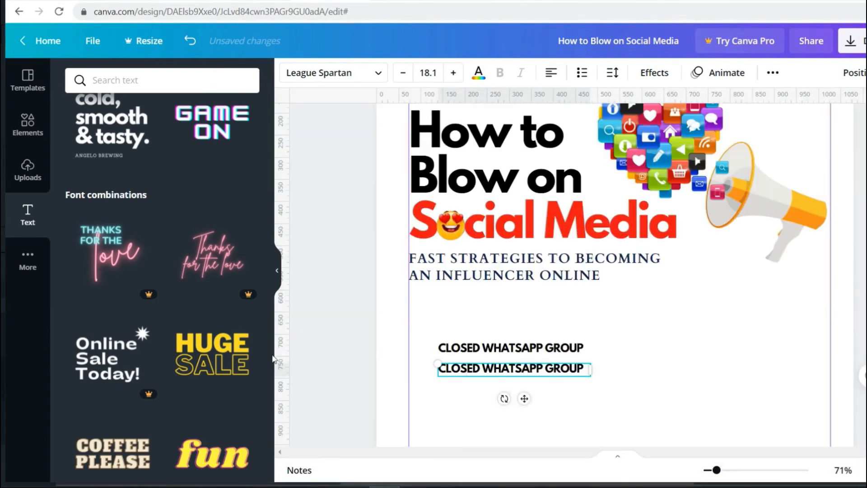
{"action": "triple_click", "coordinate": [450, 373]}
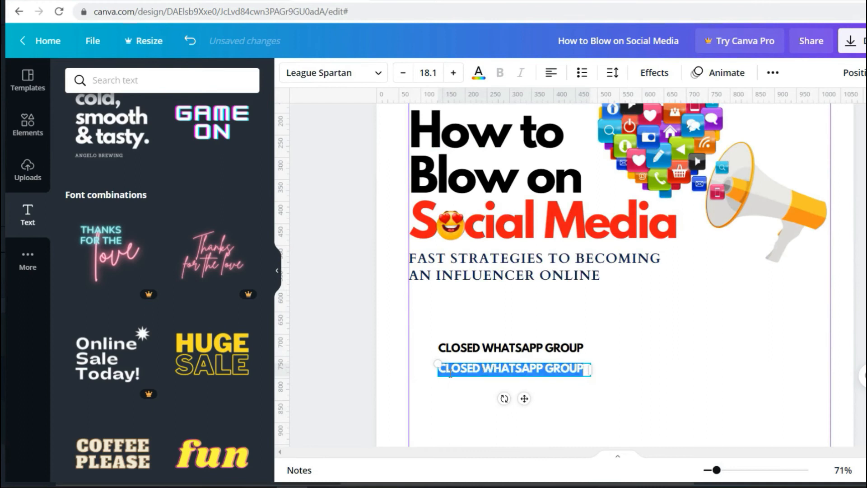
{"action": "type", "text": "6PM"}
{"action": "left_click", "coordinate": [459, 388]}
- Add the date line 6TH-8TH OF AUGUST, 2021 below the 6PM line
{"action": "key", "text": "alt+Tab"}
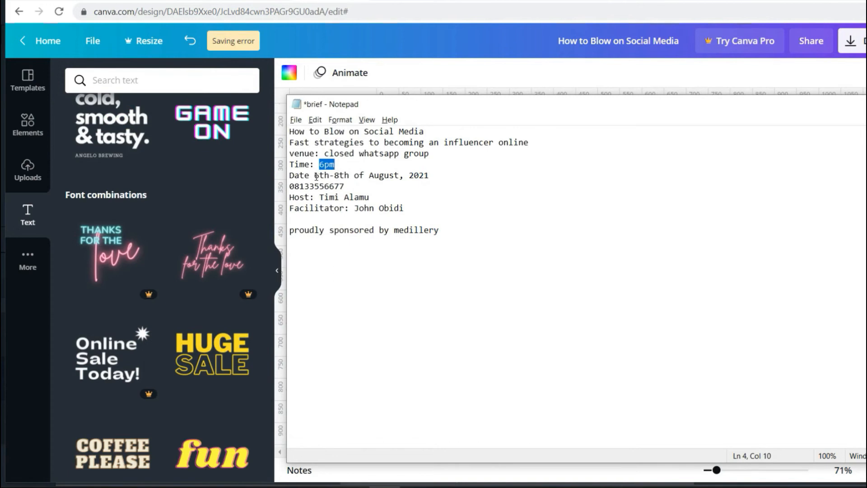
{"action": "left_click_drag", "start_coordinate": [315, 176], "coordinate": [426, 180]}
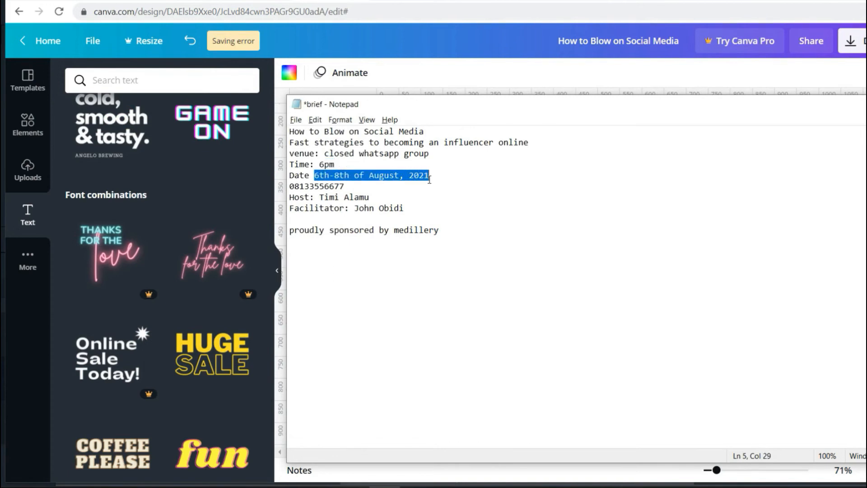
{"action": "key", "text": "alt+Tab"}
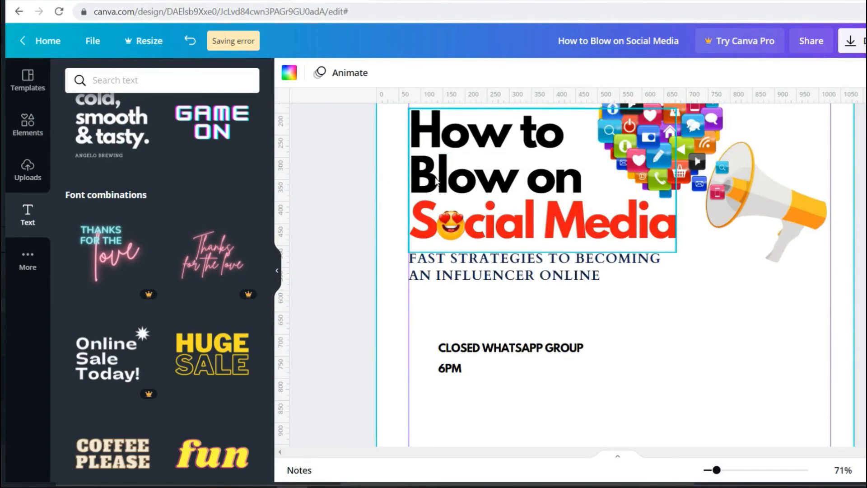
{"action": "left_click", "coordinate": [459, 369]}
{"action": "key", "text": "ctrl+d"}
{"action": "left_click_drag", "start_coordinate": [459, 378], "coordinate": [455, 389]}
{"action": "double_click", "coordinate": [455, 389]}
{"action": "type", "text": "6TH-8TH OF AUGUST, 2021"}
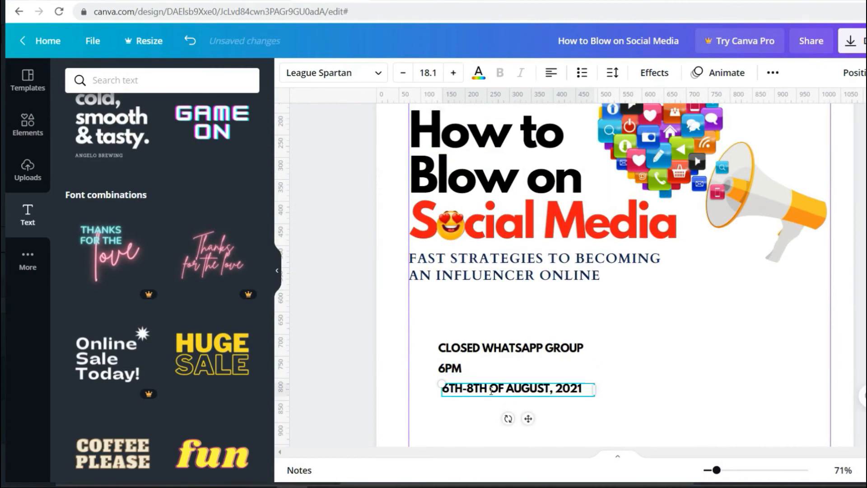
{"action": "left_click_drag", "start_coordinate": [486, 388], "coordinate": [476, 388]}
- Add the contact phone number as a new line below the date, fitting its box
{"action": "key", "text": "alt+Tab"}
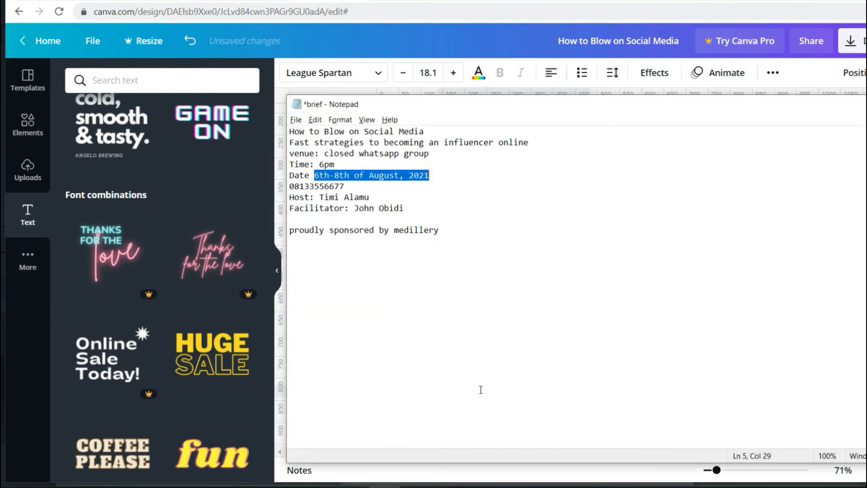
{"action": "left_click_drag", "start_coordinate": [343, 188], "coordinate": [292, 188]}
{"action": "key", "text": "alt+Tab"}
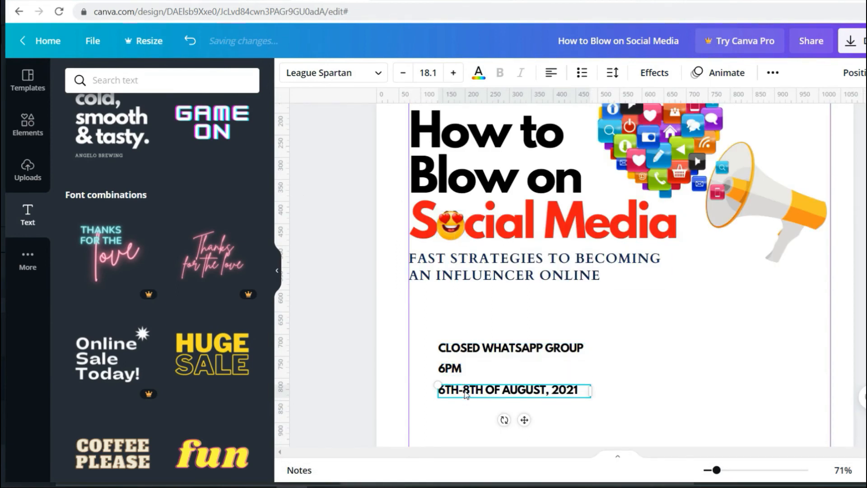
{"action": "key", "text": "ctrl+d"}
{"action": "key", "text": "Escape"}
{"action": "left_click", "coordinate": [631, 401]}
{"action": "left_click", "coordinate": [560, 395]}
{"action": "key", "text": "ctrl+d"}
{"action": "left_click_drag", "start_coordinate": [513, 404], "coordinate": [504, 410]}
{"action": "double_click", "coordinate": [504, 410]}
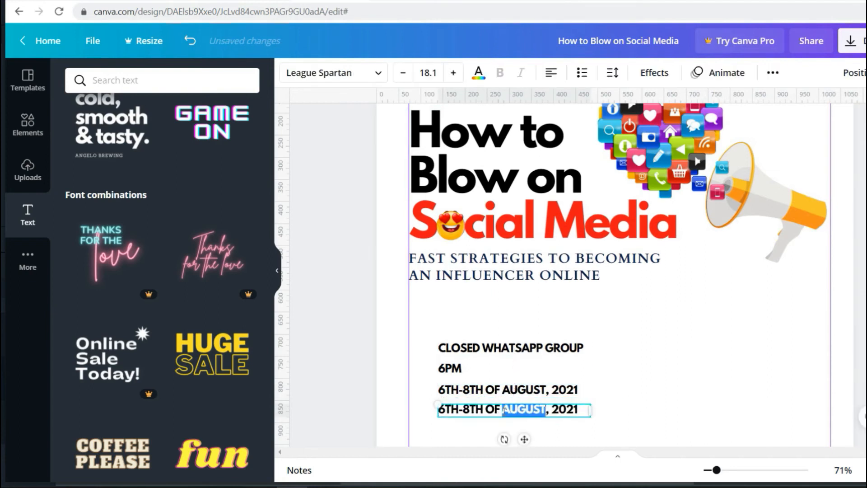
{"action": "key", "text": "ctrl+a"}
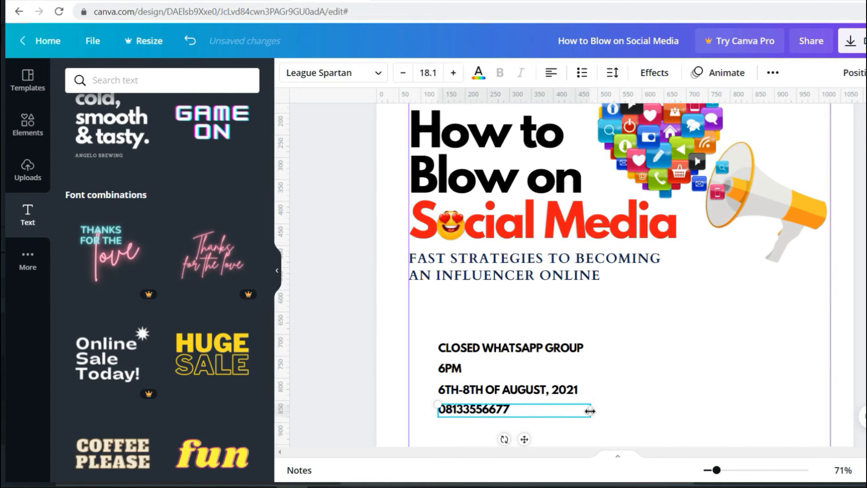
{"action": "double_click", "coordinate": [590, 411]}
- Copy the sponsor line from the brief in Notepad
{"action": "key", "text": "alt+Tab"}
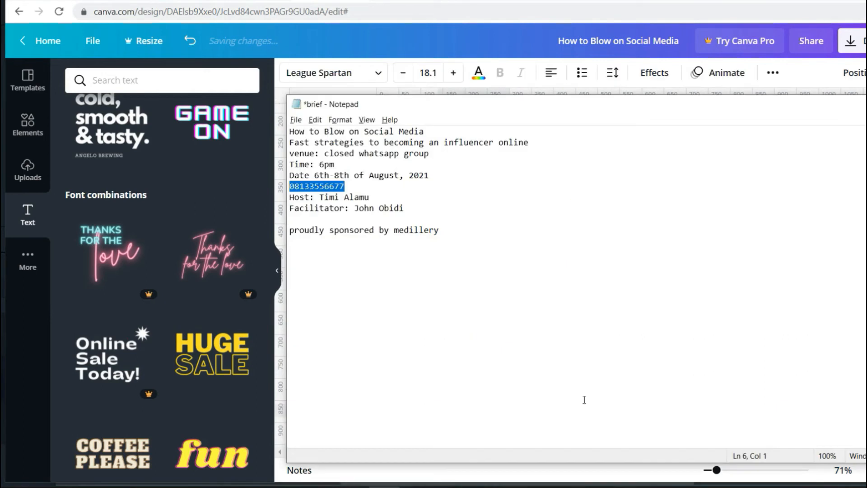
{"action": "left_click", "coordinate": [335, 197]}
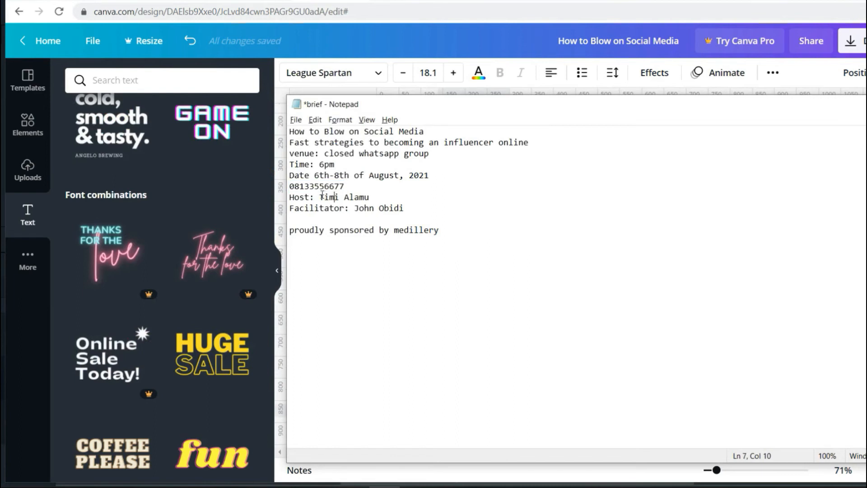
{"action": "left_click_drag", "start_coordinate": [320, 197], "coordinate": [370, 197]}
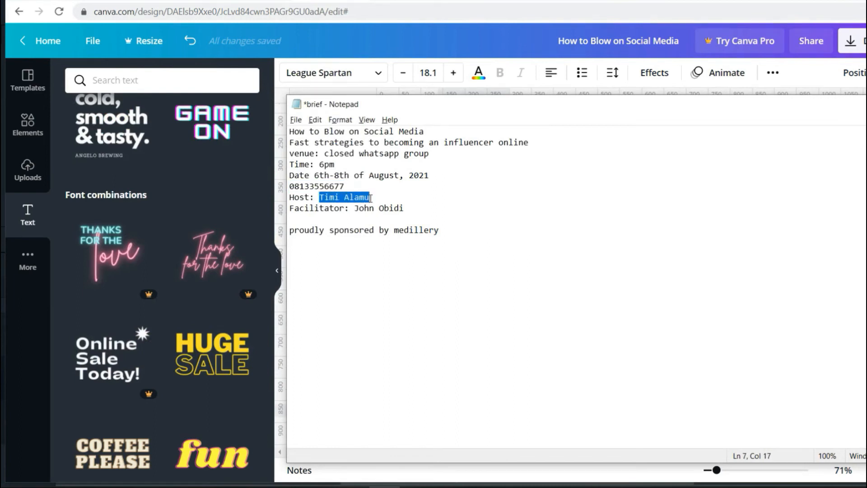
{"action": "left_click", "coordinate": [388, 208]}
{"action": "left_click_drag", "start_coordinate": [440, 231], "coordinate": [291, 225]}
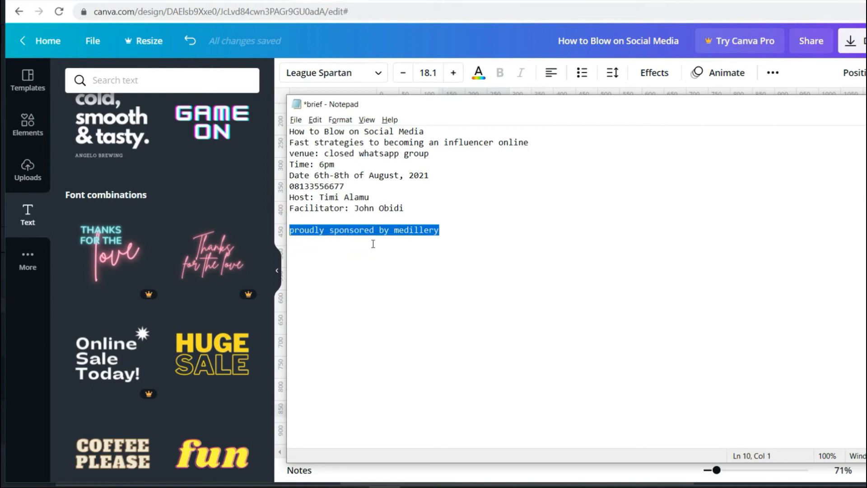
{"action": "key", "text": "alt+Tab"}
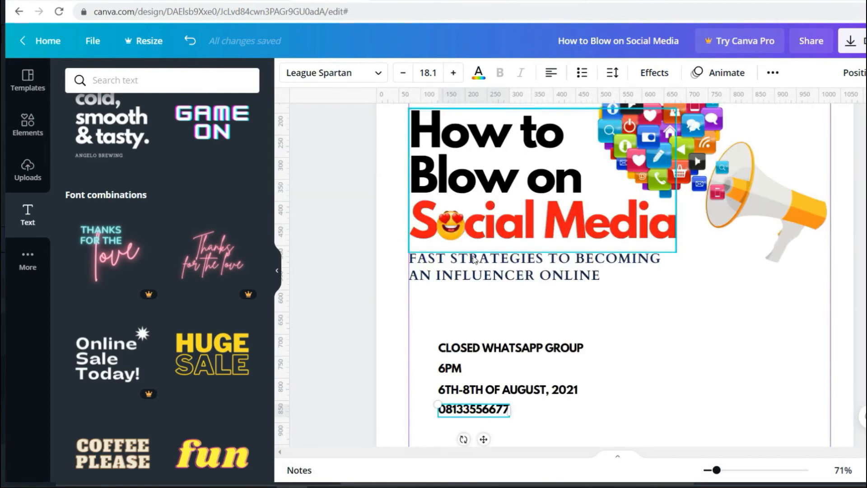
- Duplicate the phone number box, paste PROUDLY SPONSORED BY MEDILLERY, and place it near the bottom
{"action": "scroll", "coordinate": [519, 289], "scroll_direction": "down", "scroll_amount": 3}
{"action": "left_click", "coordinate": [560, 313]}
{"action": "left_click", "coordinate": [491, 296]}
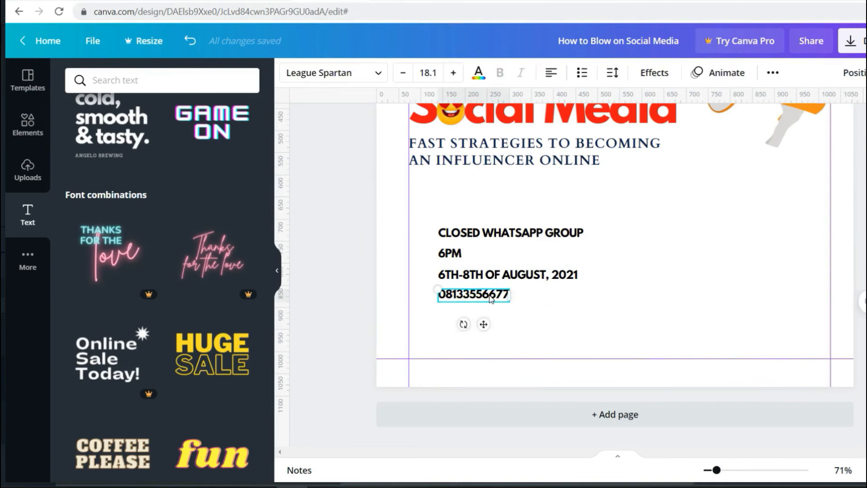
{"action": "key", "text": "ctrl+d"}
{"action": "left_click_drag", "start_coordinate": [480, 310], "coordinate": [586, 333]}
{"action": "double_click", "coordinate": [586, 332]}
{"action": "type", "text": "PROUDLY SPONSORED BY MEDILLERY"}
{"action": "left_click", "coordinate": [681, 308]}
{"action": "left_click", "coordinate": [671, 335]}
{"action": "left_click_drag", "start_coordinate": [671, 335], "coordinate": [646, 348]}
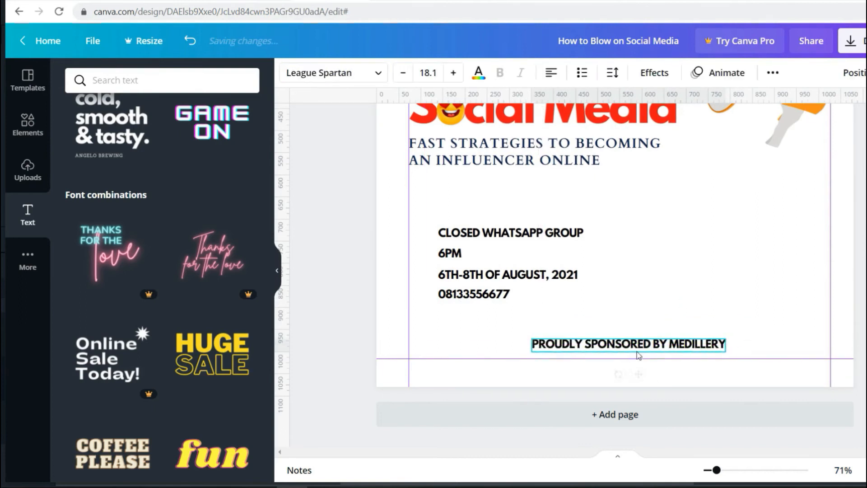
- Set the sponsor line in bold Aileron Regular
{"action": "left_click", "coordinate": [378, 79]}
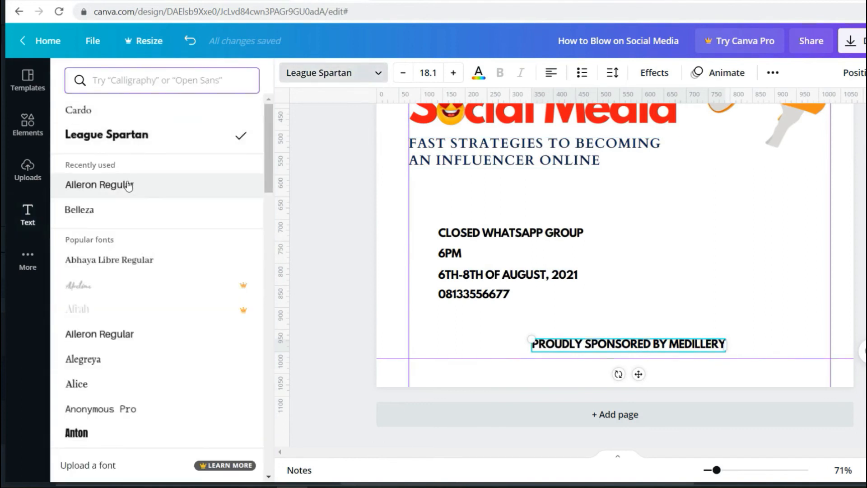
{"action": "left_click", "coordinate": [126, 189]}
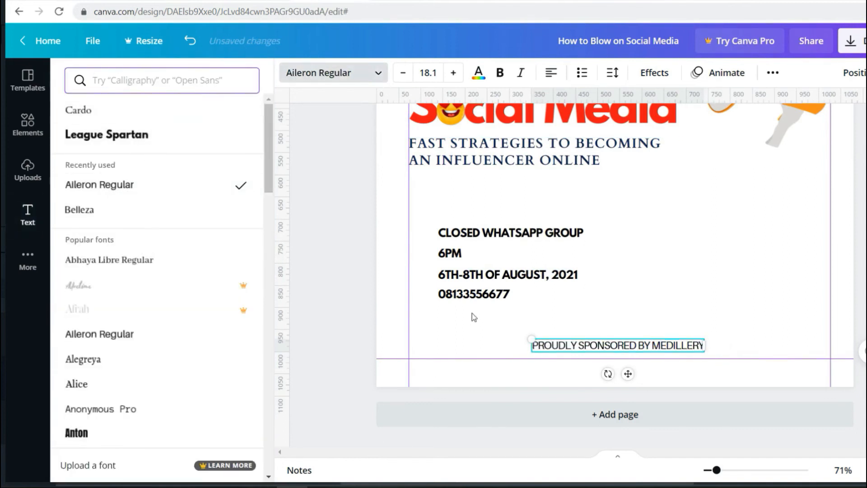
{"action": "left_click", "coordinate": [500, 73]}
{"action": "left_click_drag", "start_coordinate": [630, 350], "coordinate": [629, 357]}
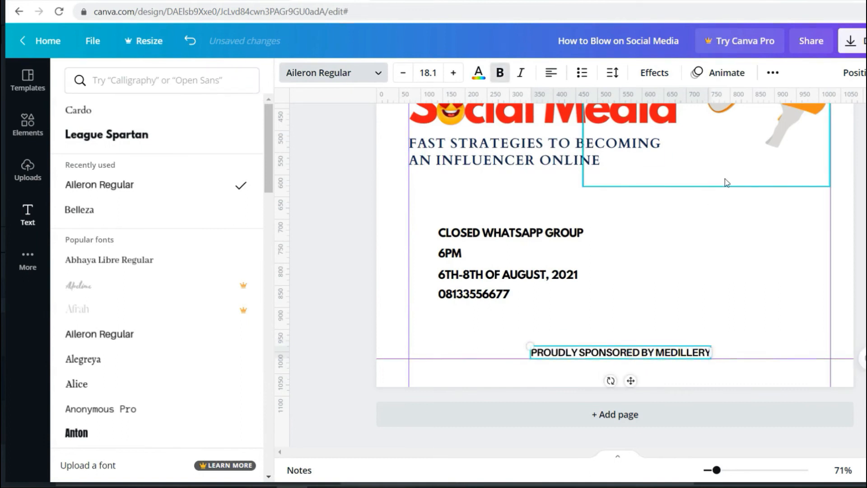
- Spread the sponsor line's letter spacing wide and scale it down to size 16
{"action": "left_click", "coordinate": [773, 73]}
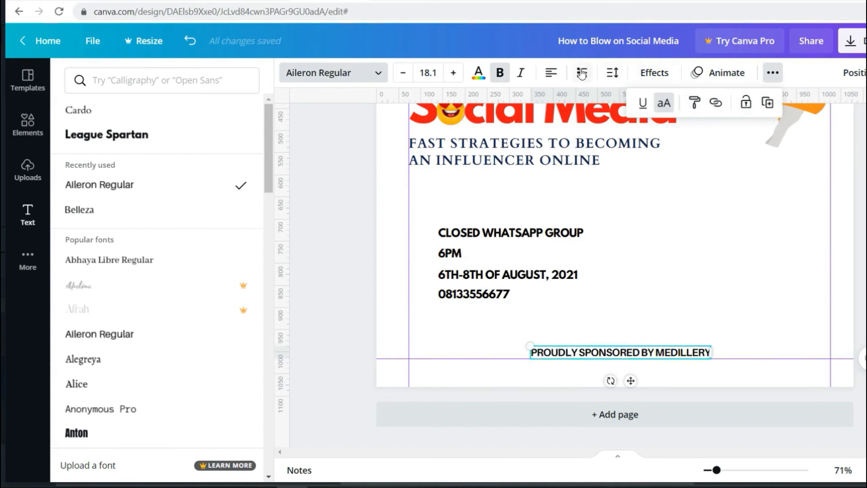
{"action": "left_click", "coordinate": [612, 73]}
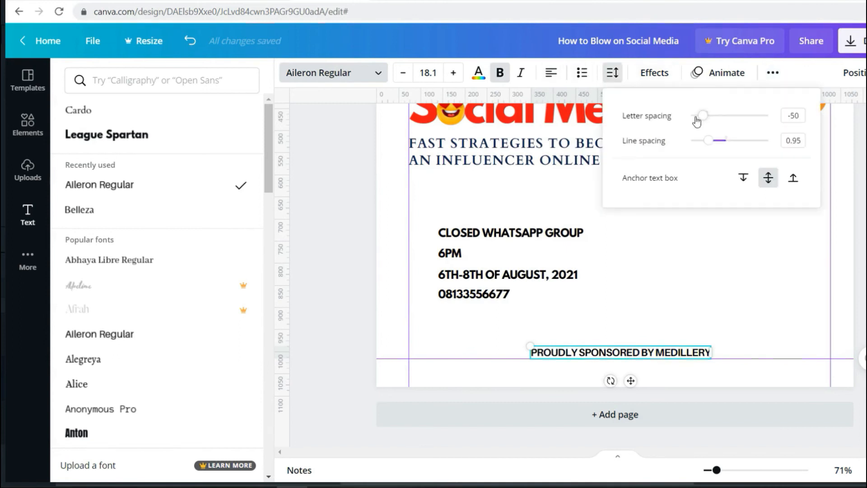
{"action": "left_click_drag", "start_coordinate": [703, 115], "coordinate": [728, 116]}
{"action": "left_click_drag", "start_coordinate": [668, 348], "coordinate": [635, 348]}
{"action": "left_click_drag", "start_coordinate": [789, 348], "coordinate": [750, 355]}
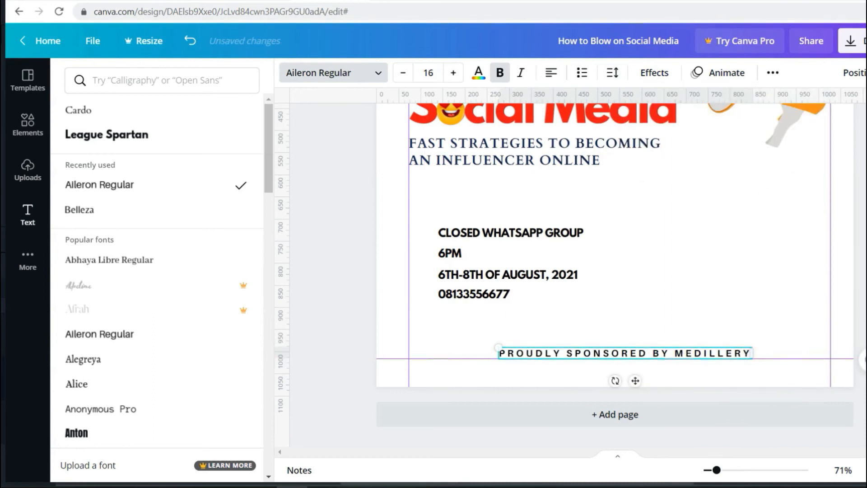
{"action": "key", "text": "Escape"}
{"action": "scroll", "coordinate": [625, 290], "scroll_direction": "up", "scroll_amount": 4}
{"action": "scroll", "coordinate": [623, 286], "scroll_direction": "down", "scroll_amount": 1}
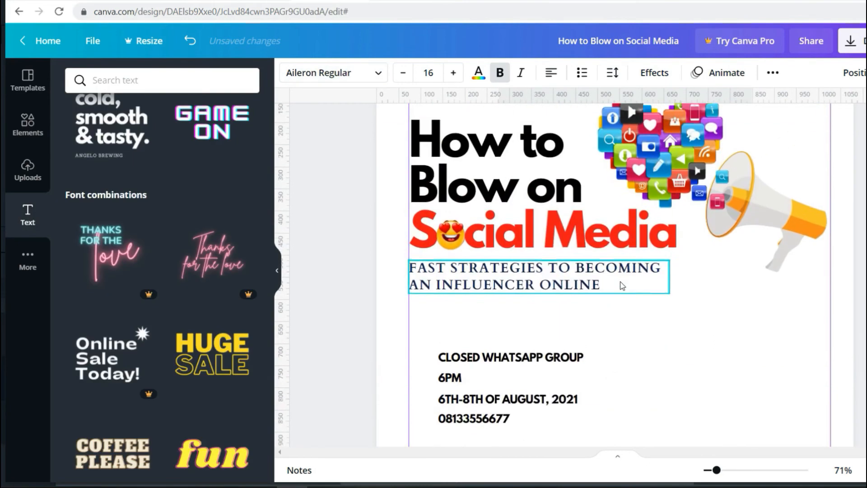
{"action": "scroll", "coordinate": [622, 285], "scroll_direction": "down", "scroll_amount": 5}
- Break CLOSED WHATSAPP GROUP so GROUP sits on its own line, with line spacing 1.33
{"action": "left_click", "coordinate": [501, 240]}
{"action": "left_click_drag", "start_coordinate": [517, 239], "coordinate": [547, 225]}
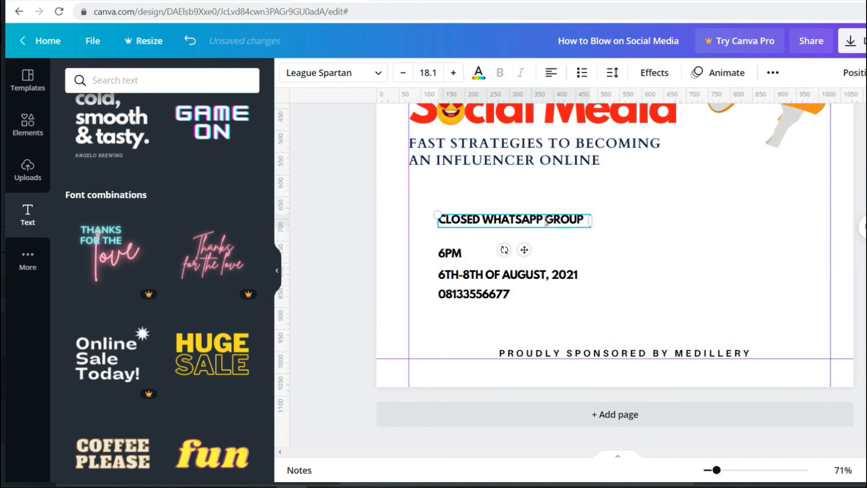
{"action": "key", "text": "Return"}
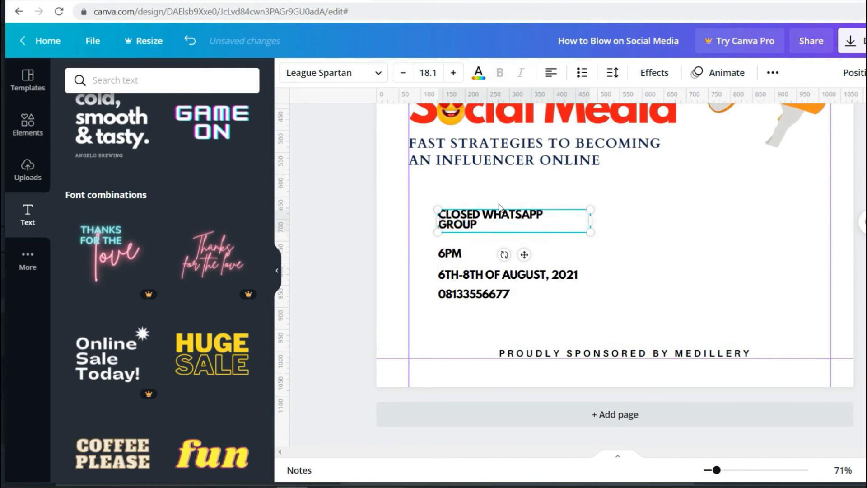
{"action": "left_click", "coordinate": [613, 73]}
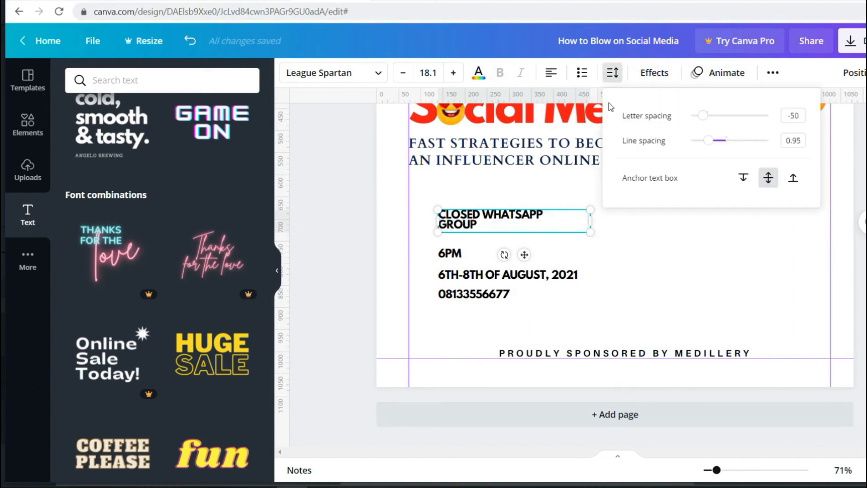
{"action": "left_click_drag", "start_coordinate": [706, 144], "coordinate": [725, 145]}
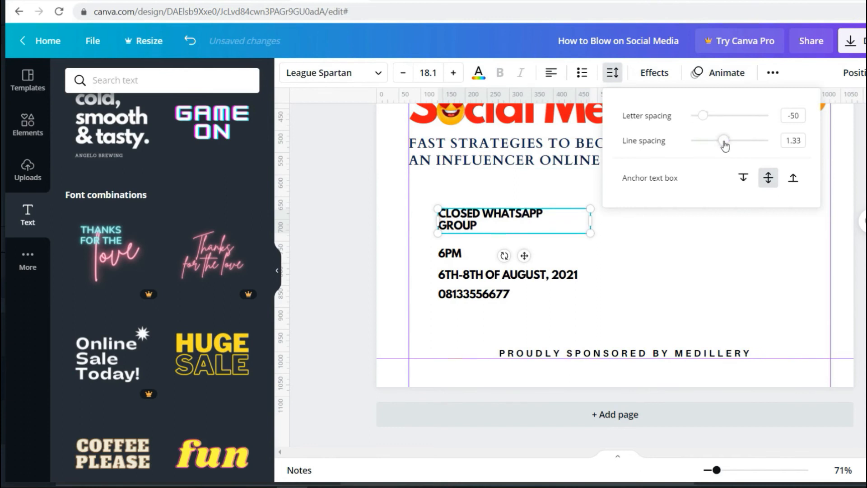
- Move the 6PM text up under the venue and narrow its box to fit the text
{"action": "left_click", "coordinate": [660, 255]}
{"action": "mouse_move", "coordinate": [454, 254]}
{"action": "left_mouse_down"}
{"action": "mouse_move", "coordinate": [462, 240]}
{"action": "mouse_move", "coordinate": [453, 248]}
{"action": "left_mouse_up"}
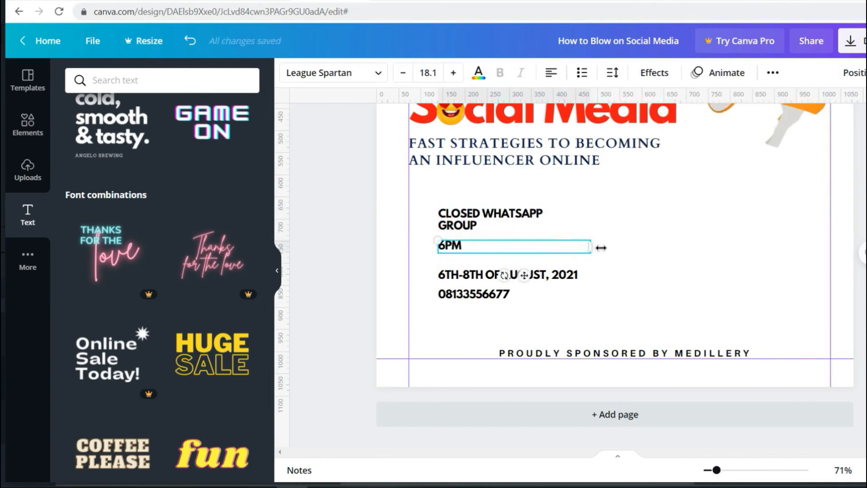
{"action": "left_click_drag", "start_coordinate": [592, 248], "coordinate": [478, 246]}
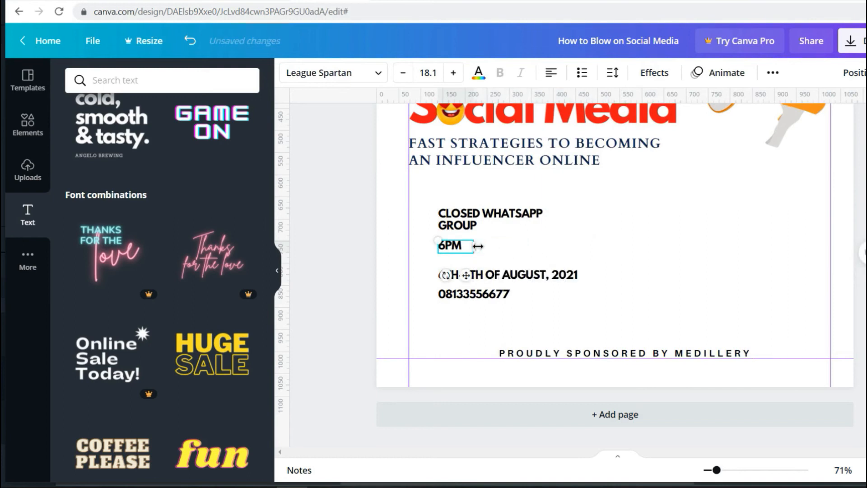
- Reorder the details: August date under the venue, then 6PM, then the phone number
{"action": "left_click_drag", "start_coordinate": [493, 280], "coordinate": [566, 299]}
{"action": "left_click_drag", "start_coordinate": [513, 266], "coordinate": [512, 254]}
{"action": "left_click_drag", "start_coordinate": [513, 291], "coordinate": [450, 281]}
{"action": "left_click", "coordinate": [547, 297]}
{"action": "left_click_drag", "start_coordinate": [481, 310], "coordinate": [481, 304]}
{"action": "left_click", "coordinate": [535, 289]}
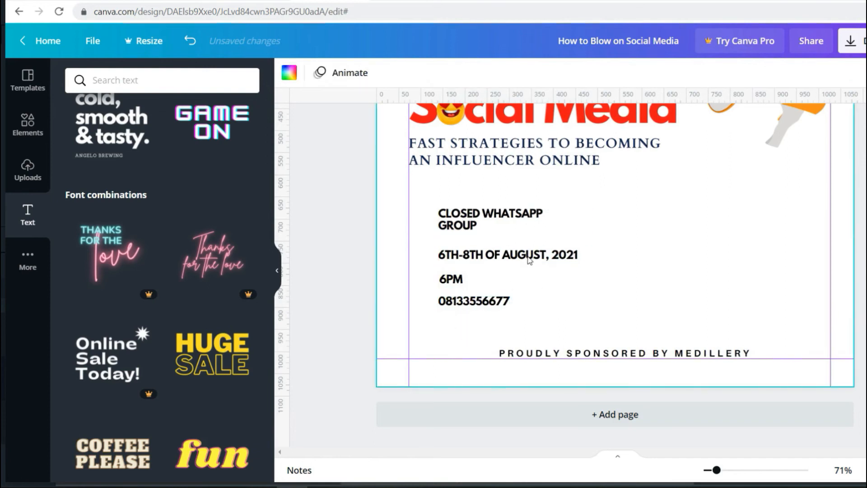
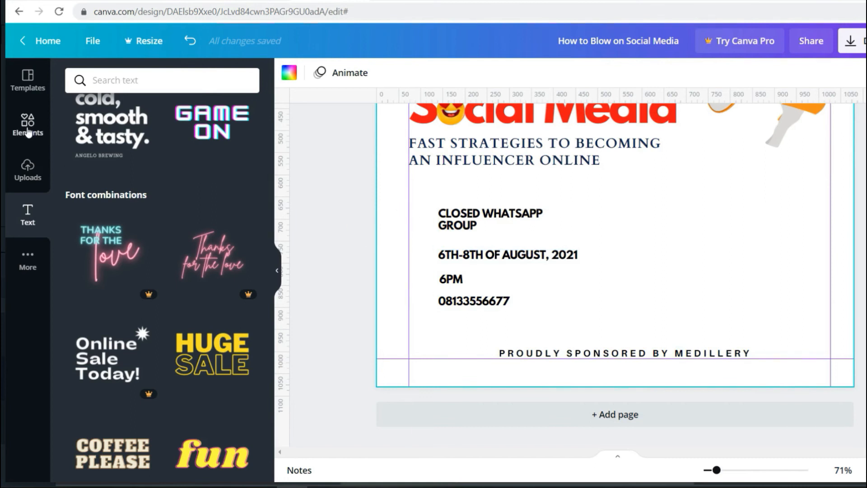
- Add the red location pin from Uploads and shrink it beside the CLOSED WHATSAPP GROUP line
{"action": "left_click", "coordinate": [25, 172]}
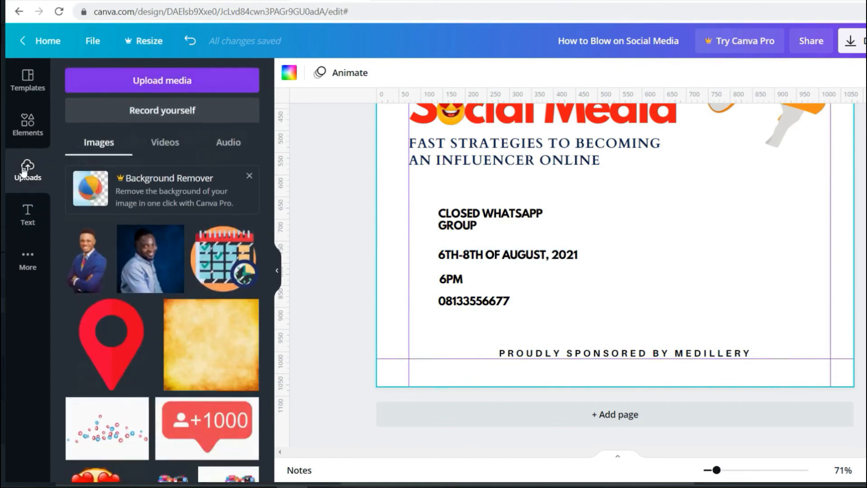
{"action": "left_click", "coordinate": [120, 328]}
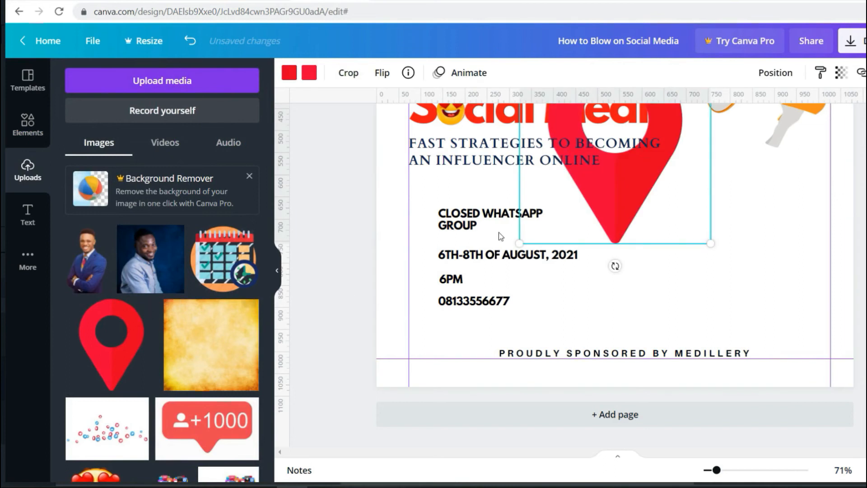
{"action": "left_click_drag", "start_coordinate": [588, 188], "coordinate": [578, 290]}
{"action": "left_click_drag", "start_coordinate": [700, 345], "coordinate": [417, 227]}
{"action": "left_click", "coordinate": [525, 166]}
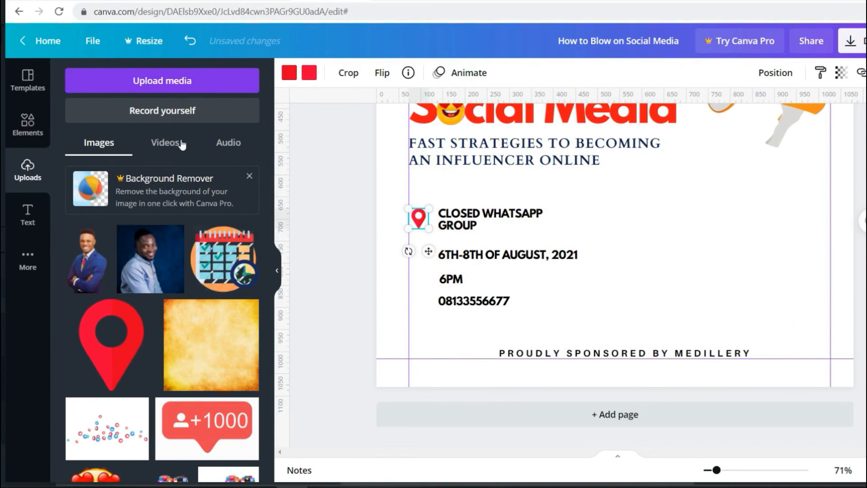
- Search the Elements library for DATE graphics
{"action": "left_click", "coordinate": [25, 135]}
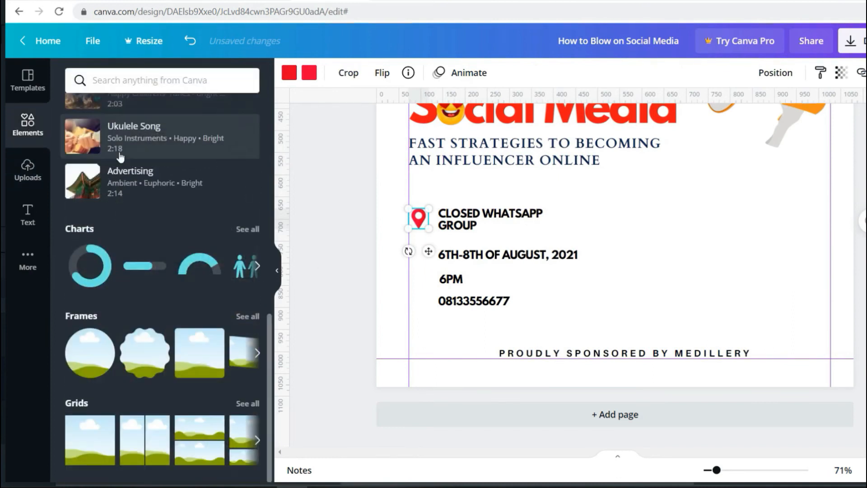
{"action": "left_click", "coordinate": [150, 84]}
{"action": "type", "text": "DA"}
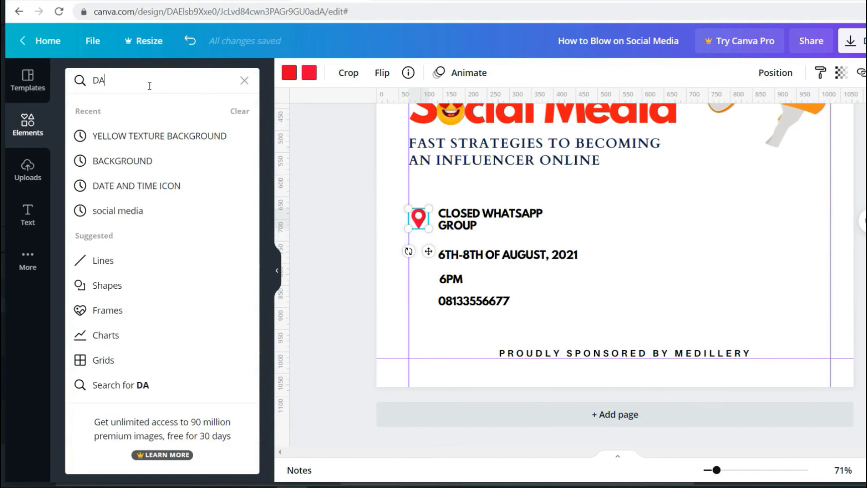
{"action": "type", "text": "Y"}
{"action": "key", "text": "BackSpace"}
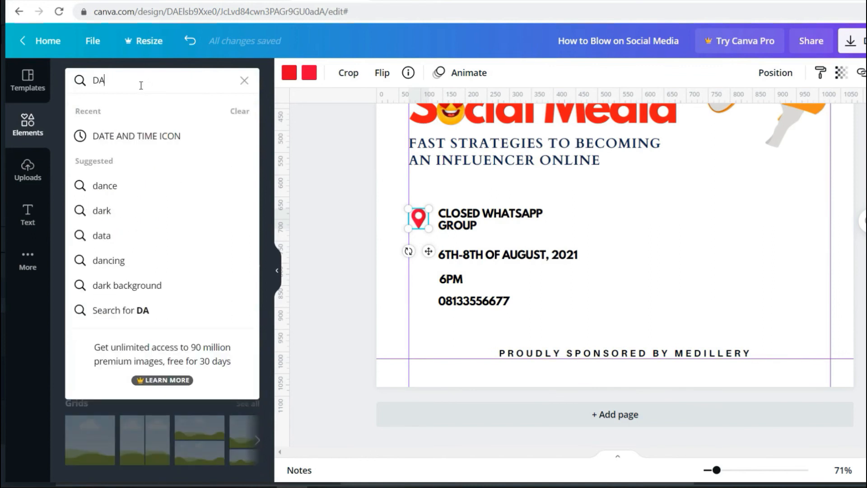
{"action": "left_click", "coordinate": [125, 136]}
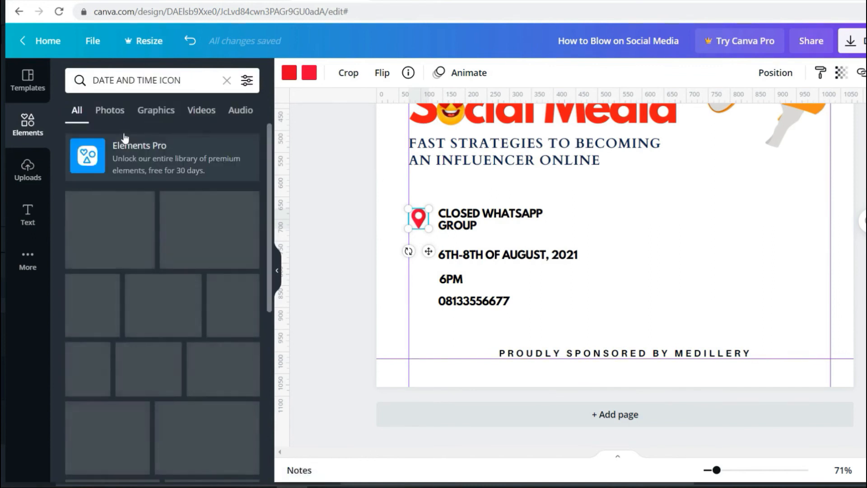
{"action": "left_click_drag", "start_coordinate": [119, 79], "coordinate": [171, 84]}
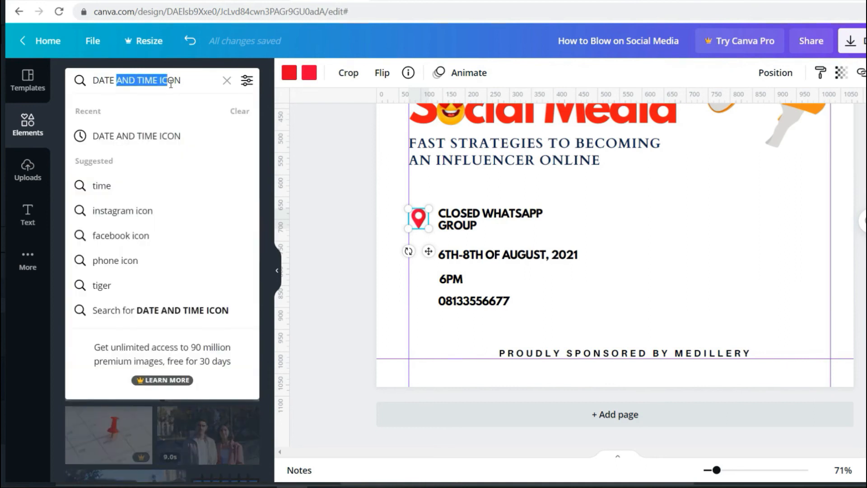
{"action": "key", "text": "BackSpace"}
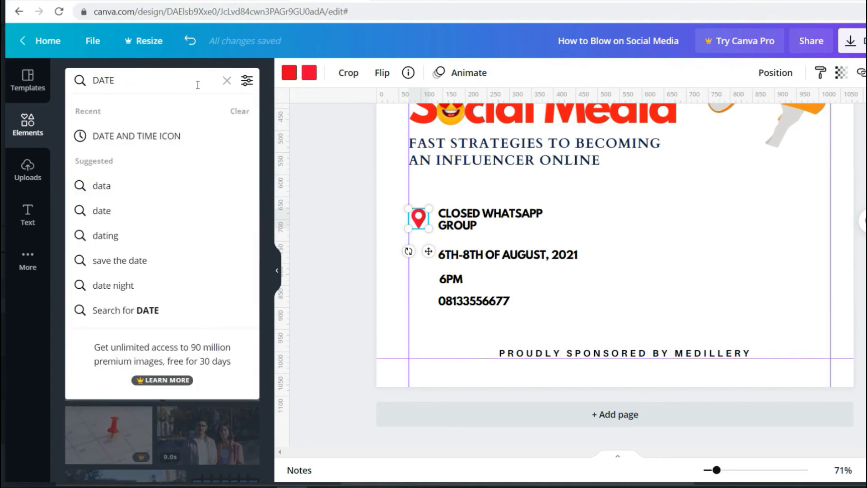
{"action": "key", "text": "Return"}
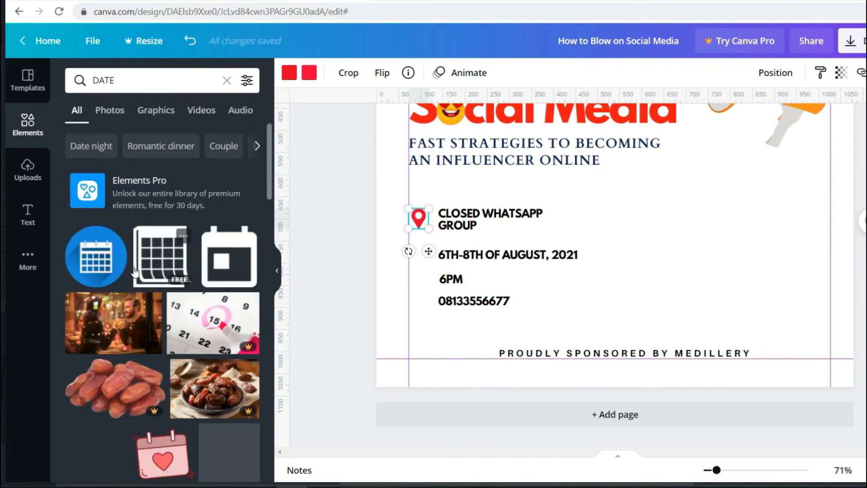
- Add the blue calendar with red check and shrink it beside the August date line
{"action": "scroll", "coordinate": [126, 262], "scroll_direction": "down", "scroll_amount": 3}
{"action": "scroll", "coordinate": [126, 262], "scroll_direction": "down", "scroll_amount": 2}
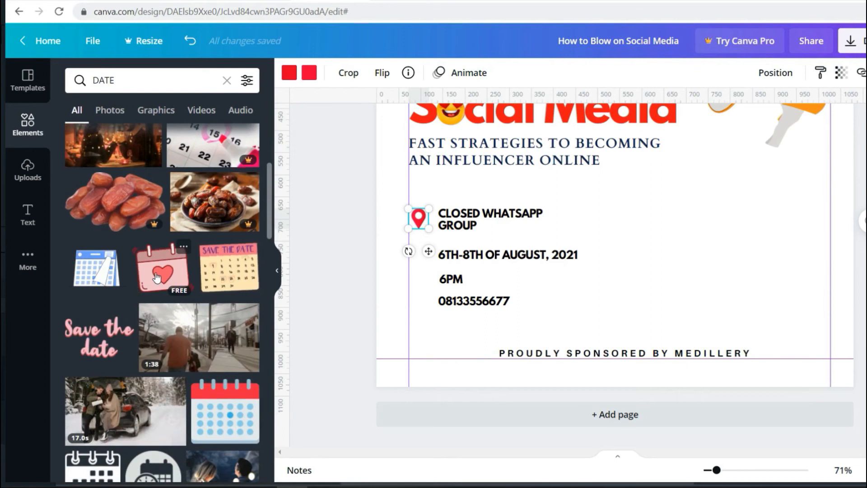
{"action": "scroll", "coordinate": [106, 271], "scroll_direction": "down", "scroll_amount": 5}
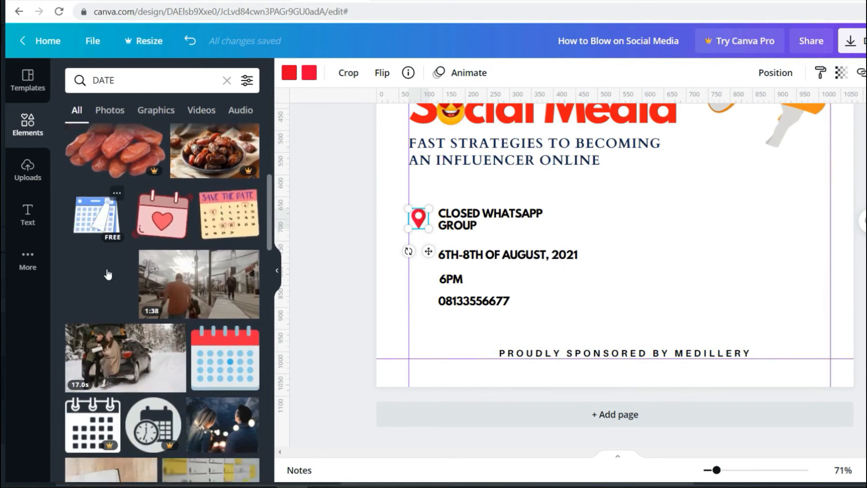
{"action": "scroll", "coordinate": [150, 276], "scroll_direction": "down", "scroll_amount": 4}
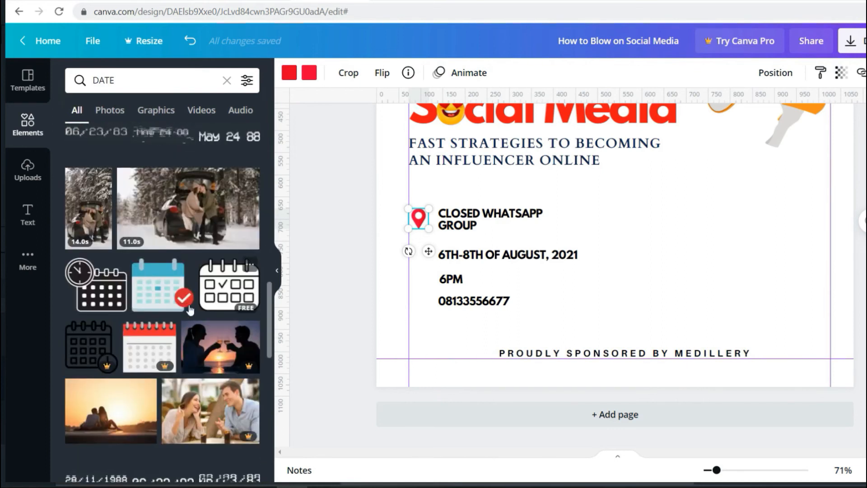
{"action": "left_click", "coordinate": [153, 293]}
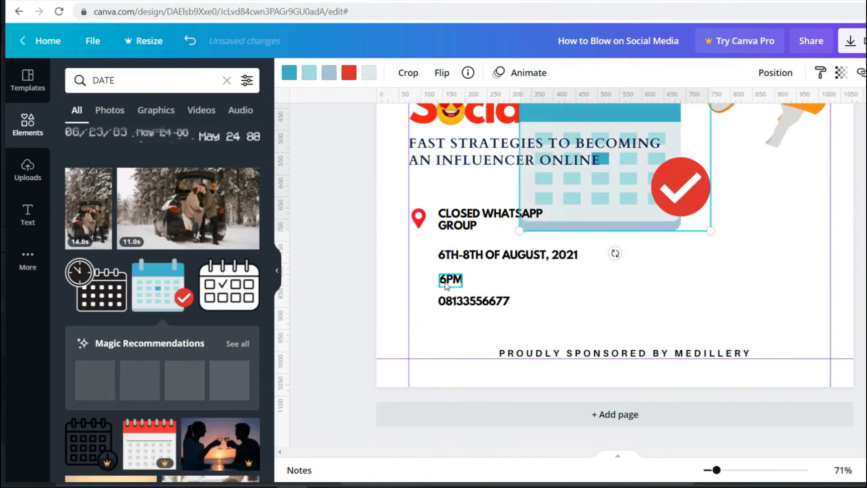
{"action": "left_click_drag", "start_coordinate": [705, 126], "coordinate": [429, 245]}
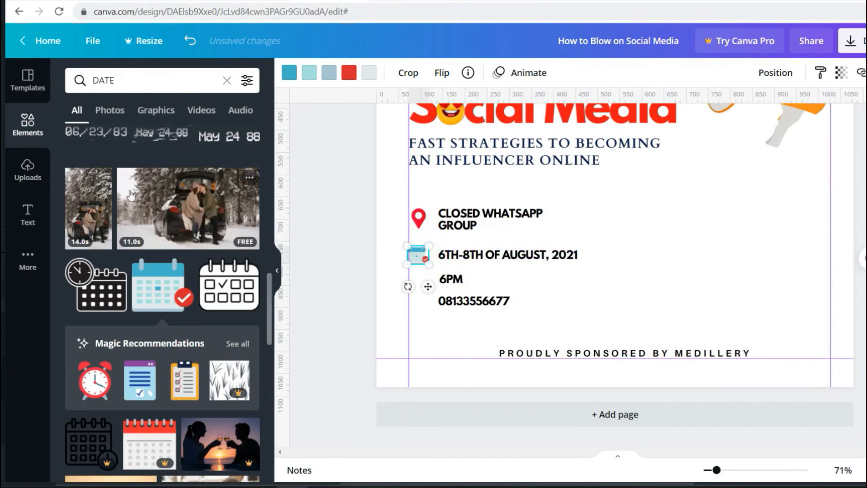
- Replace the search with TIME to find clock graphics
{"action": "left_click", "coordinate": [120, 81]}
{"action": "type", "text": "TIME"}
{"action": "key", "text": "Return"}
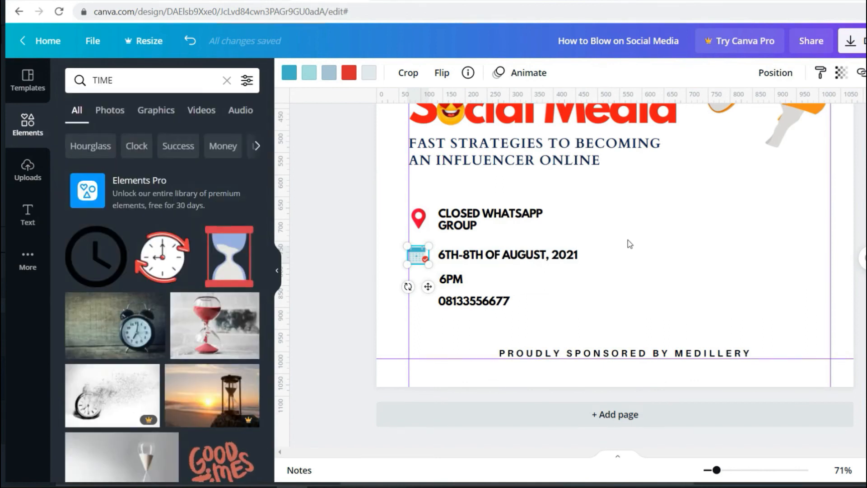
- Add the red-arrow clock graphic and shrink it onto the event details below the calendar
{"action": "left_click", "coordinate": [567, 286]}
{"action": "left_click", "coordinate": [422, 257]}
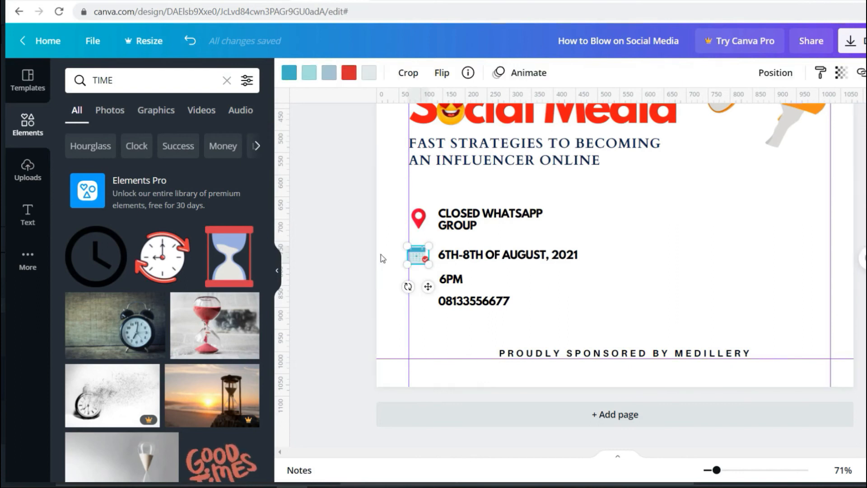
{"action": "left_click", "coordinate": [162, 257]}
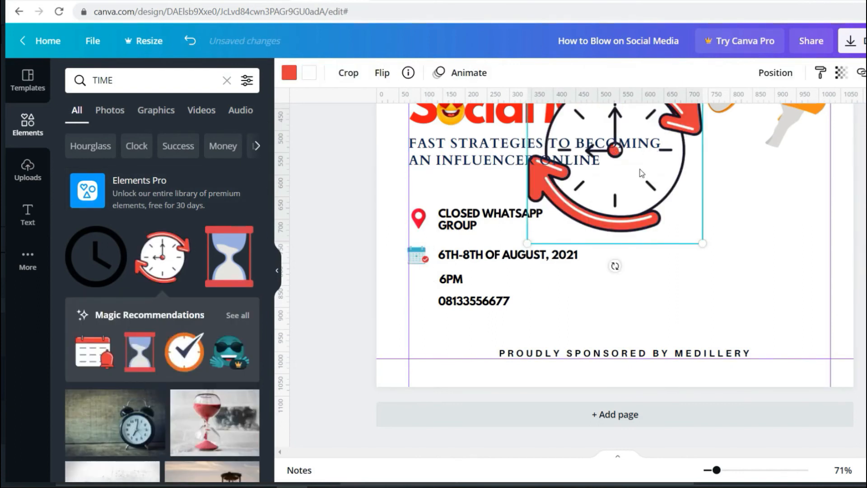
{"action": "left_click_drag", "start_coordinate": [693, 128], "coordinate": [616, 272]}
{"action": "left_click_drag", "start_coordinate": [625, 194], "coordinate": [473, 314]}
- Place the clock icon beside 6PM and nudge the calendar icon up beside the date
{"action": "left_click", "coordinate": [451, 279]}
{"action": "left_click_drag", "start_coordinate": [450, 279], "coordinate": [451, 283]}
{"action": "left_click_drag", "start_coordinate": [414, 281], "coordinate": [419, 285]}
{"action": "left_click", "coordinate": [451, 283]}
{"action": "left_click_drag", "start_coordinate": [418, 255], "coordinate": [418, 254]}
{"action": "left_click", "coordinate": [614, 226]}
- Set the date text line spacing to 1.4 and align each row with its icon
{"action": "left_click", "coordinate": [506, 254]}
{"action": "left_click", "coordinate": [612, 72]}
{"action": "left_click_drag", "start_coordinate": [714, 140], "coordinate": [733, 144]}
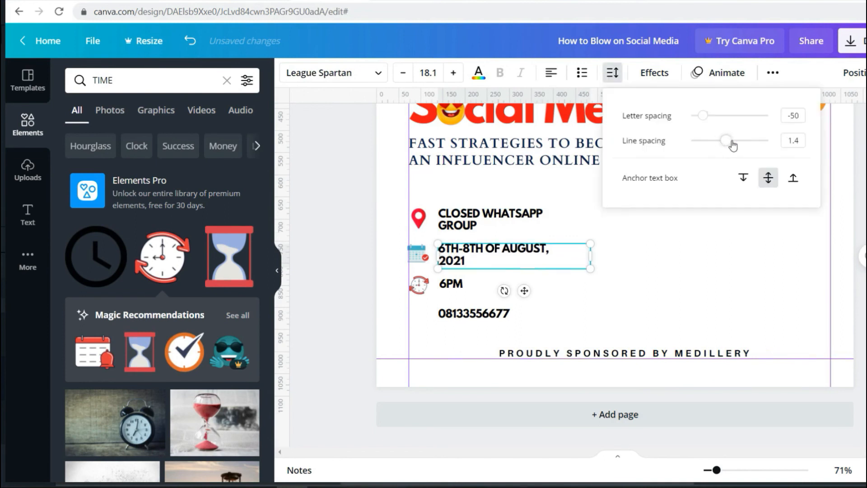
{"action": "left_click", "coordinate": [623, 235]}
{"action": "left_click_drag", "start_coordinate": [465, 261], "coordinate": [466, 262]}
{"action": "left_click_drag", "start_coordinate": [450, 284], "coordinate": [419, 286]}
{"action": "left_click_drag", "start_coordinate": [418, 219], "coordinate": [418, 218]}
- Shrink the event details block, move it up the page, and delete the phone number
{"action": "left_click_drag", "start_coordinate": [351, 197], "coordinate": [582, 295]}
{"action": "left_click_drag", "start_coordinate": [591, 208], "coordinate": [577, 215]}
{"action": "left_click_drag", "start_coordinate": [506, 253], "coordinate": [505, 240]}
{"action": "left_click_drag", "start_coordinate": [456, 315], "coordinate": [456, 303]}
{"action": "left_click_drag", "start_coordinate": [716, 470], "coordinate": [710, 470]}
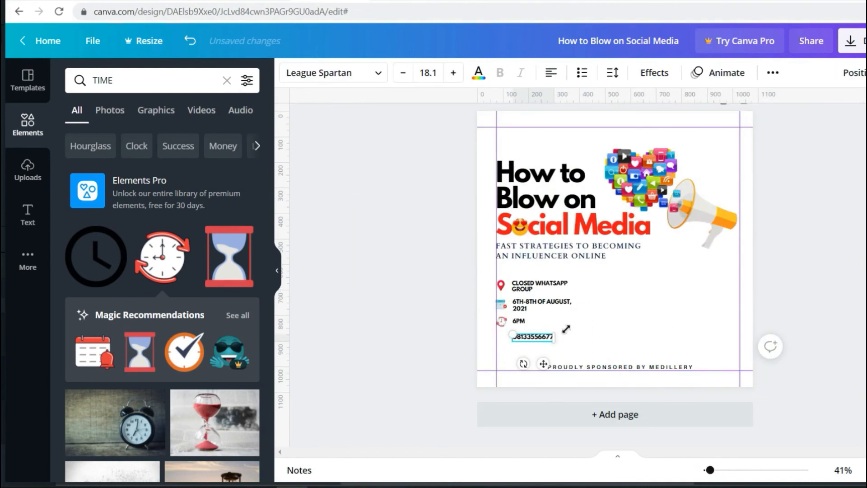
{"action": "left_click", "coordinate": [570, 272]}
{"action": "left_click", "coordinate": [531, 342]}
{"action": "key", "text": "Delete"}
{"action": "left_click_drag", "start_coordinate": [470, 273], "coordinate": [600, 335]}
- Fine-tune the heart-eyes emoji's position in place of the 'o' in Social
{"action": "left_click", "coordinate": [522, 230]}
{"action": "mouse_move", "coordinate": [526, 229]}
{"action": "left_mouse_down"}
{"action": "mouse_move", "coordinate": [542, 223]}
{"action": "mouse_move", "coordinate": [518, 228]}
{"action": "left_mouse_up"}
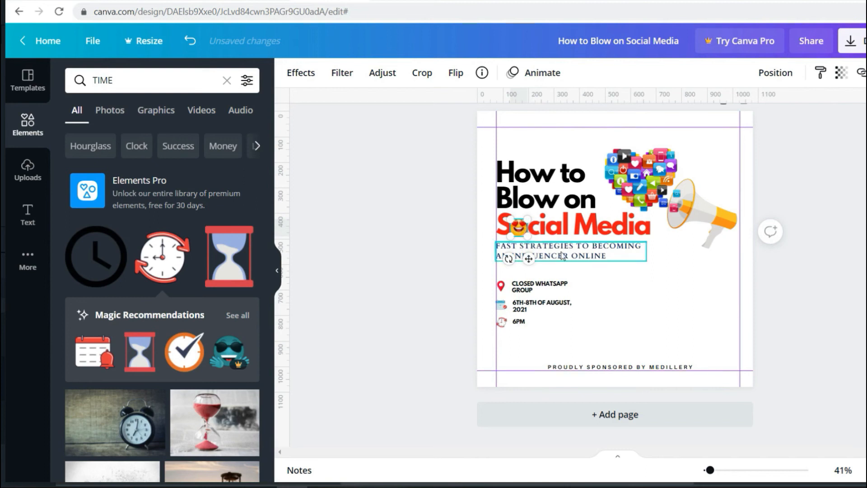
{"action": "left_click_drag", "start_coordinate": [708, 469], "coordinate": [719, 470]}
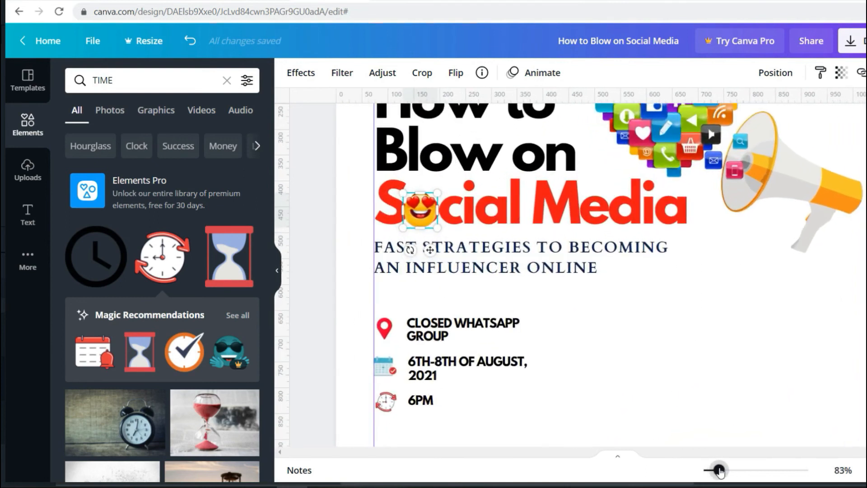
{"action": "left_click", "coordinate": [417, 239]}
{"action": "left_click_drag", "start_coordinate": [419, 220], "coordinate": [423, 217]}
{"action": "scroll", "coordinate": [440, 244], "scroll_direction": "down", "scroll_amount": 3}
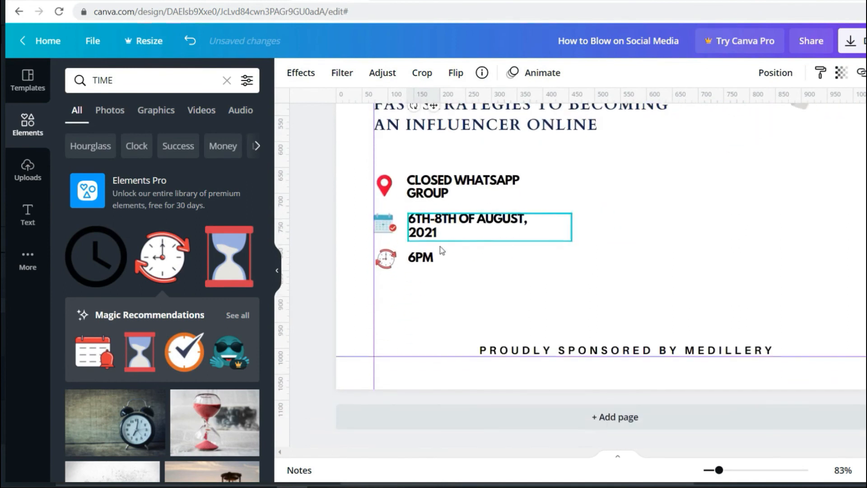
{"action": "scroll", "coordinate": [443, 251], "scroll_direction": "up", "scroll_amount": 1}
{"action": "left_click_drag", "start_coordinate": [719, 470], "coordinate": [711, 469]}
{"action": "left_click", "coordinate": [802, 345]}
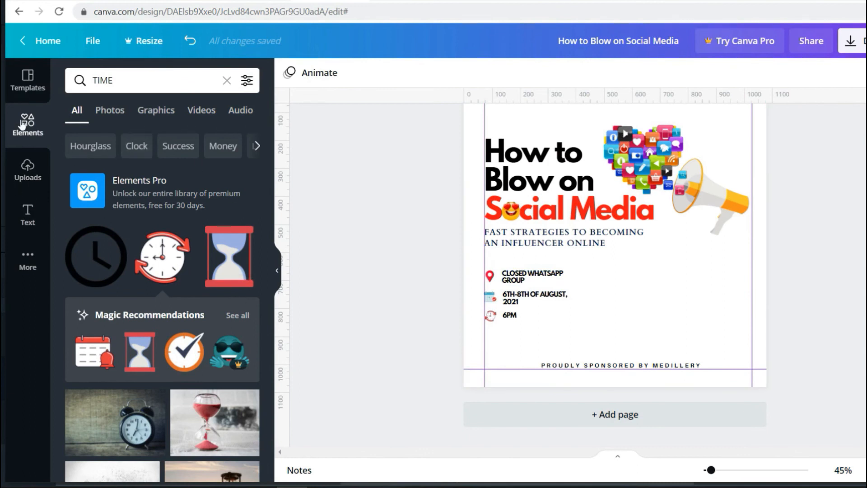
- Add a circle photo frame from the Frames elements and shrink it
{"action": "scroll", "coordinate": [123, 209], "scroll_direction": "down", "scroll_amount": 10}
{"action": "scroll", "coordinate": [123, 210], "scroll_direction": "down", "scroll_amount": 10}
{"action": "scroll", "coordinate": [122, 212], "scroll_direction": "down", "scroll_amount": 5}
{"action": "scroll", "coordinate": [118, 181], "scroll_direction": "up", "scroll_amount": 5}
{"action": "left_click", "coordinate": [227, 80]}
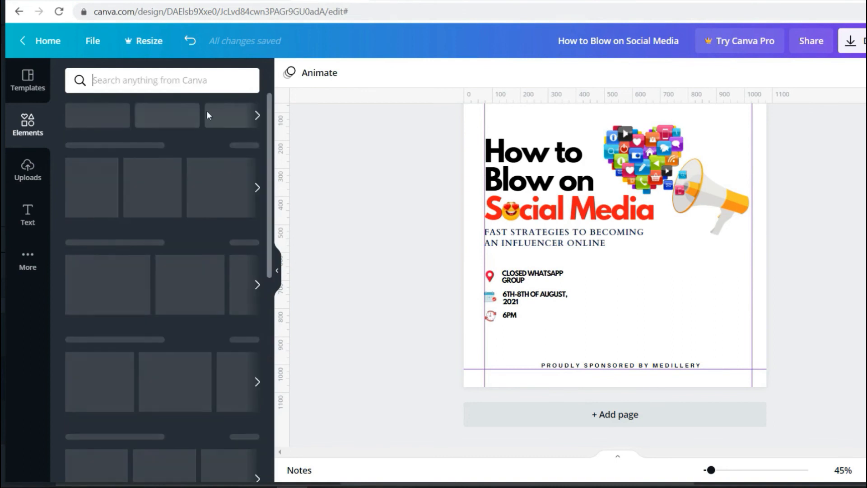
{"action": "scroll", "coordinate": [153, 189], "scroll_direction": "down", "scroll_amount": 10}
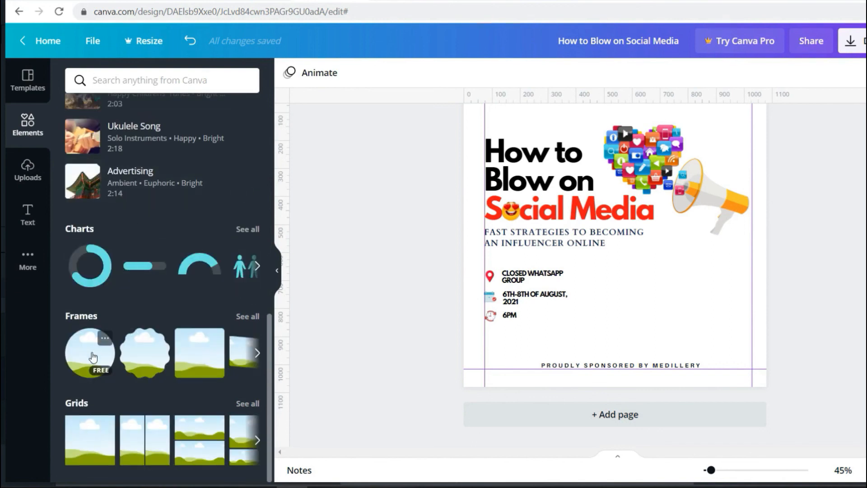
{"action": "left_click", "coordinate": [90, 358]}
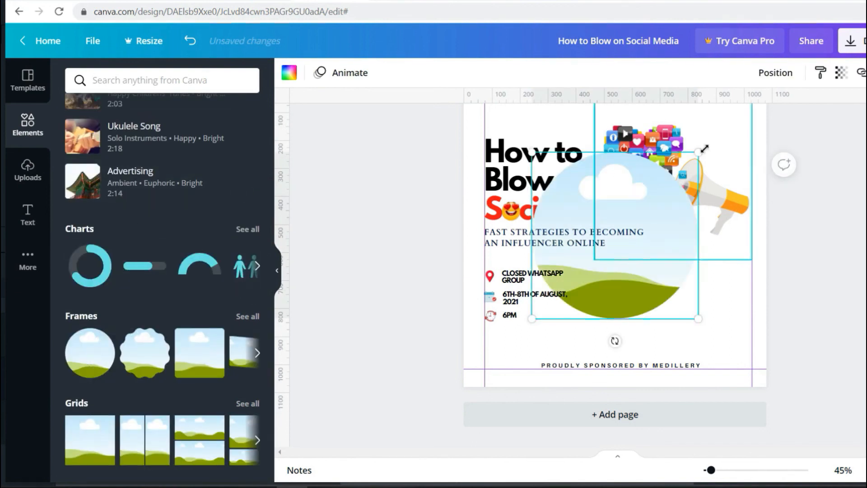
{"action": "left_click_drag", "start_coordinate": [698, 153], "coordinate": [617, 277]}
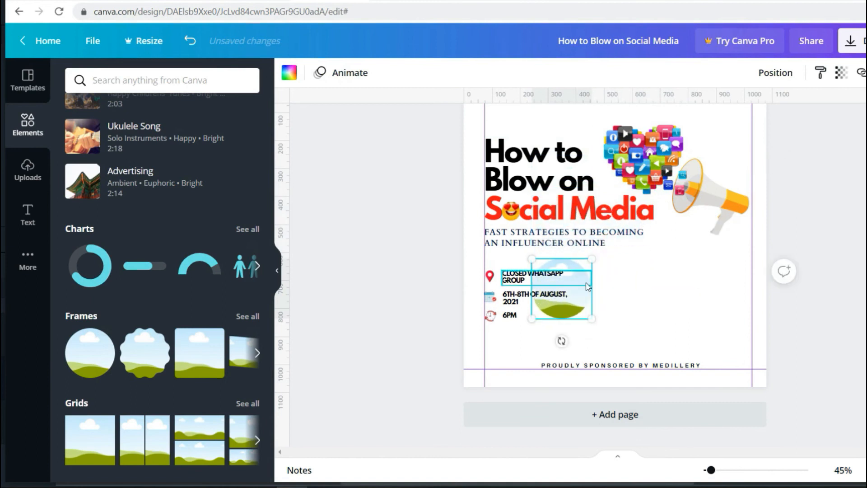
- Place a second circle frame beside the first, right of the event details
{"action": "left_click", "coordinate": [575, 289]}
{"action": "left_click", "coordinate": [570, 261]}
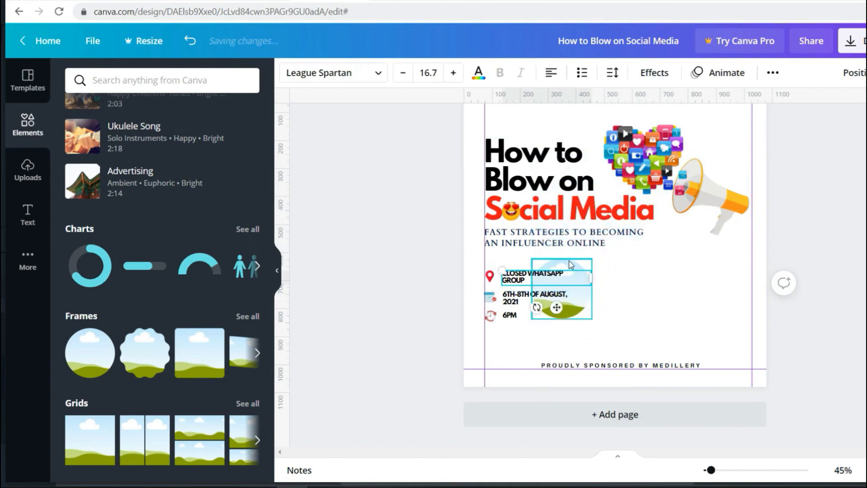
{"action": "left_click_drag", "start_coordinate": [570, 261], "coordinate": [694, 292]}
{"action": "left_click", "coordinate": [634, 297], "text": "shift"}
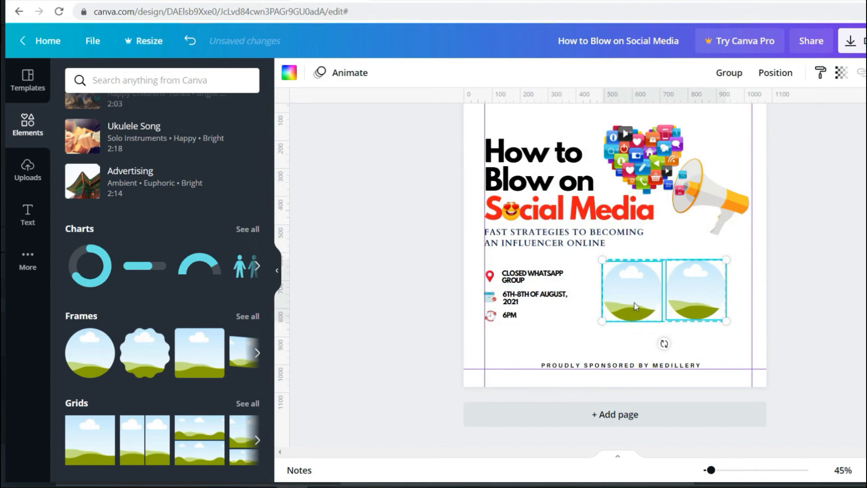
{"action": "left_click_drag", "start_coordinate": [634, 297], "coordinate": [635, 297]}
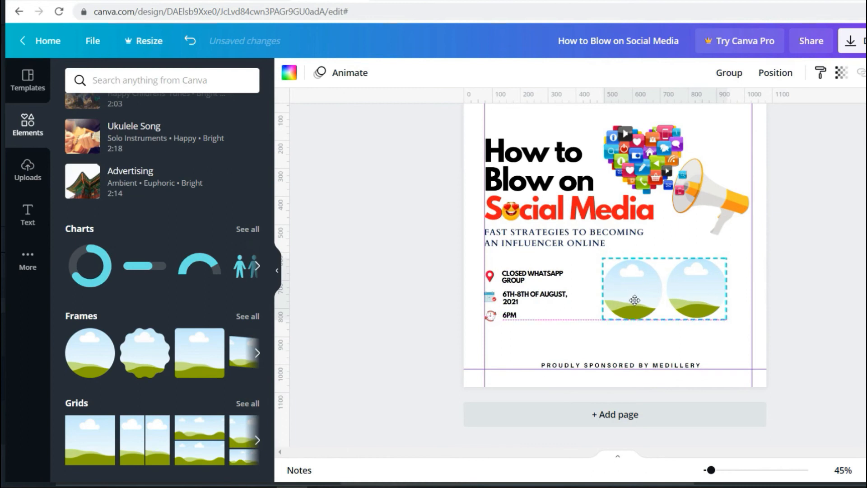
{"action": "left_click", "coordinate": [751, 305]}
{"action": "left_click", "coordinate": [587, 332]}
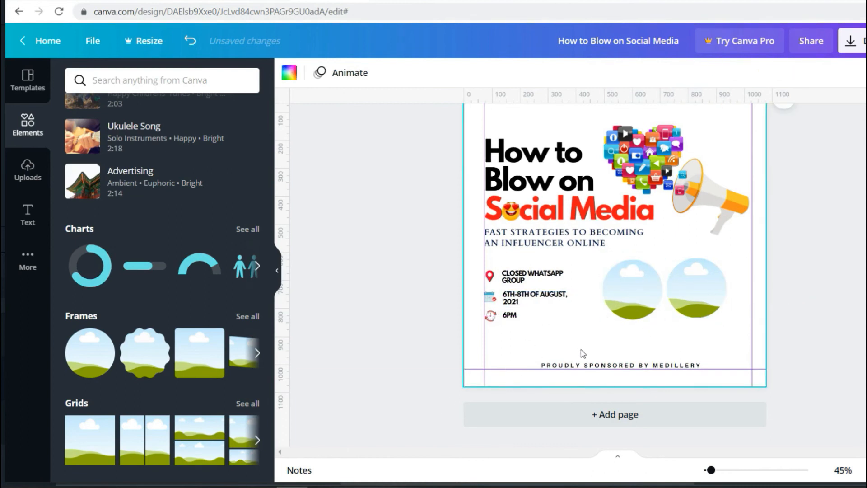
- Duplicate the date text as a caption attempt, then delete the extra copy
{"action": "left_click", "coordinate": [535, 301]}
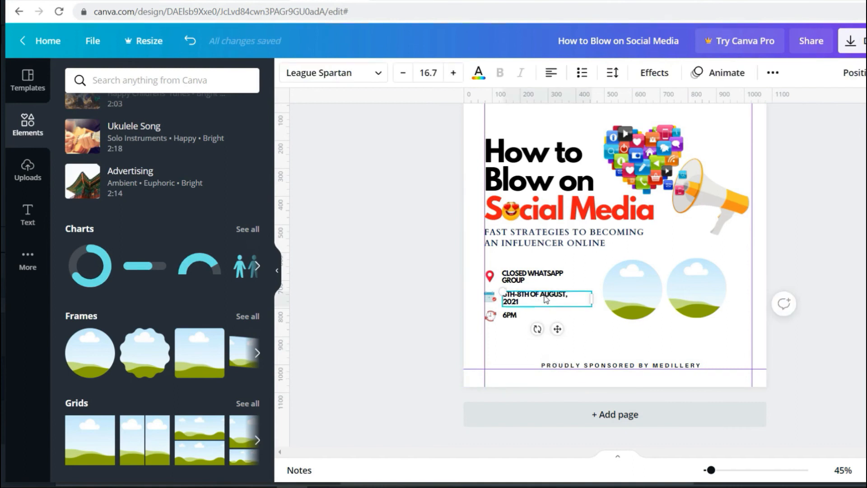
{"action": "key", "text": "ctrl+d"}
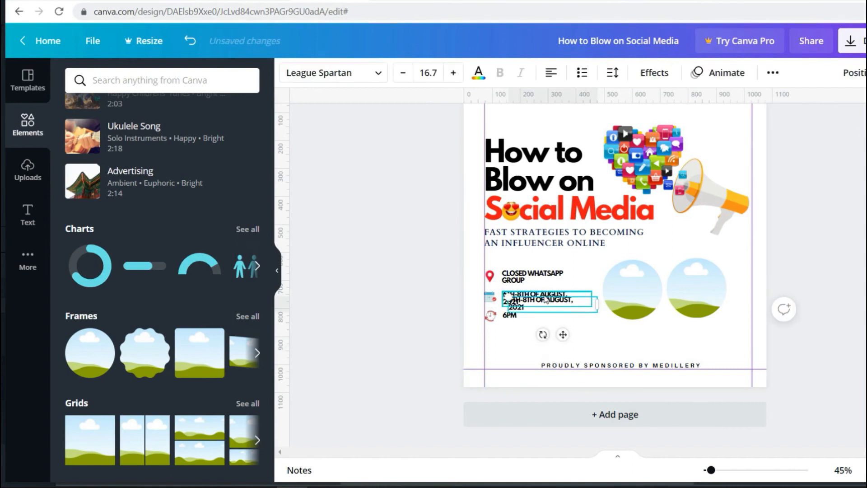
{"action": "left_click_drag", "start_coordinate": [546, 299], "coordinate": [632, 337]}
{"action": "double_click", "coordinate": [633, 335]}
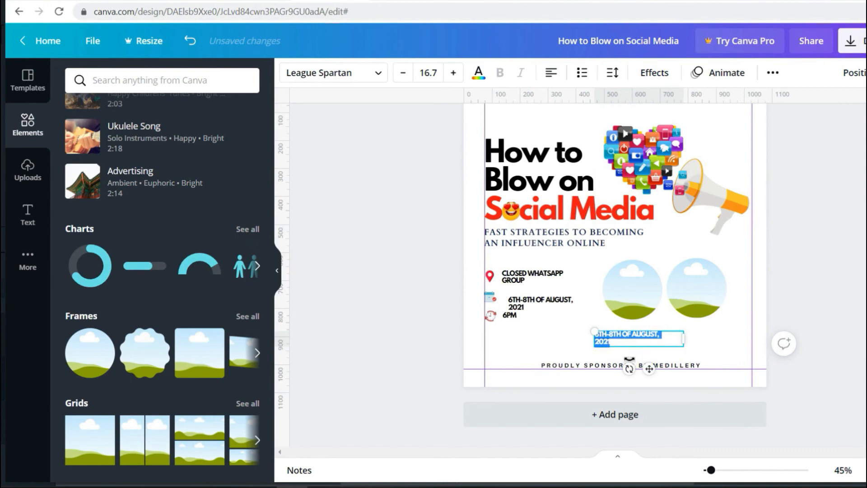
{"action": "left_click", "coordinate": [580, 339]}
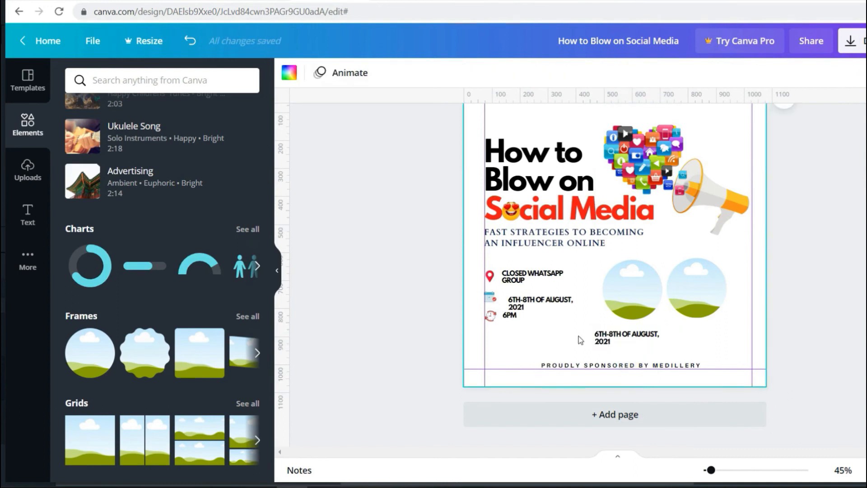
{"action": "left_click", "coordinate": [607, 339]}
{"action": "key", "text": "Delete"}
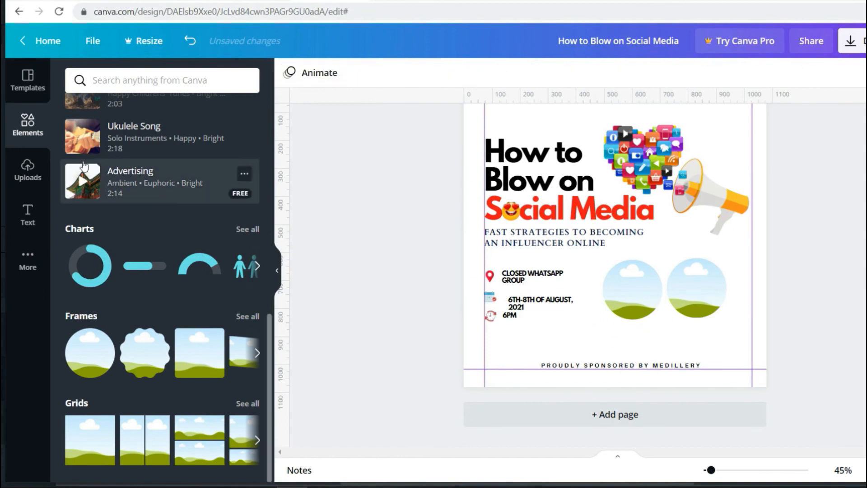
- Add a two-line text combination under the first circle with the first host's name
{"action": "left_click", "coordinate": [27, 210]}
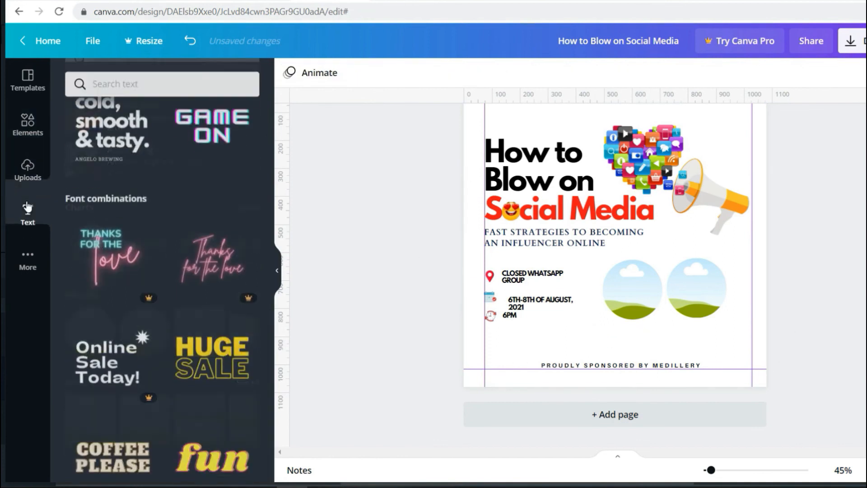
{"action": "left_click", "coordinate": [105, 147]}
{"action": "left_click_drag", "start_coordinate": [677, 136], "coordinate": [589, 227]}
{"action": "left_click_drag", "start_coordinate": [552, 274], "coordinate": [630, 329]}
{"action": "double_click", "coordinate": [630, 330]}
{"action": "left_click_drag", "start_coordinate": [682, 352], "coordinate": [668, 332]}
{"action": "left_click_drag", "start_coordinate": [644, 327], "coordinate": [639, 330]}
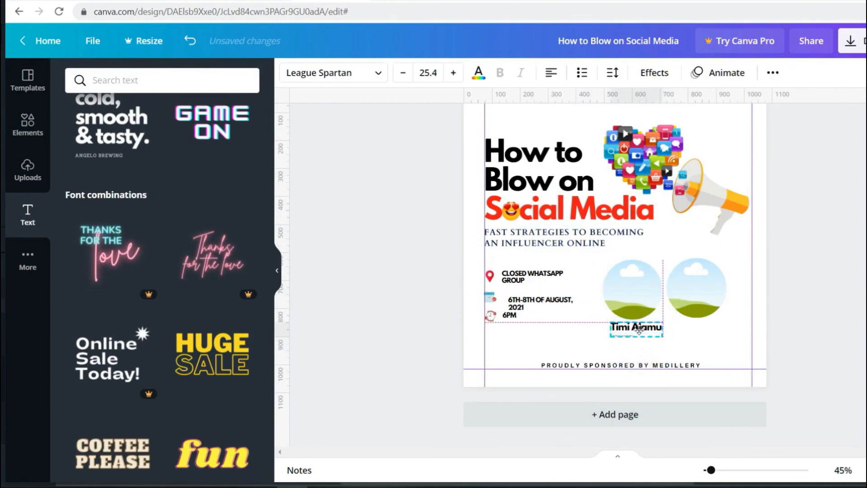
- Change the subtitle to HOST and tuck it under the name
{"action": "scroll", "coordinate": [707, 338], "scroll_direction": "up", "scroll_amount": 5}
{"action": "scroll", "coordinate": [707, 339], "scroll_direction": "down", "scroll_amount": 3}
{"action": "left_click_drag", "start_coordinate": [720, 272], "coordinate": [682, 264]}
{"action": "triple_click", "coordinate": [453, 73]}
{"action": "key", "text": "ctrl+z"}
{"action": "key", "text": "ctrl+z"}
{"action": "key", "text": "ctrl+z"}
{"action": "left_click", "coordinate": [668, 278]}
{"action": "triple_click", "coordinate": [453, 73]}
{"action": "left_click", "coordinate": [453, 73]}
{"action": "left_click", "coordinate": [453, 73]}
{"action": "double_click", "coordinate": [633, 279]}
{"action": "type", "text": "HOST"}
{"action": "left_click", "coordinate": [635, 299]}
{"action": "left_click_drag", "start_coordinate": [718, 278], "coordinate": [625, 271]}
- Copy the name and HOST pair under the second circle and enter the second host's name
{"action": "left_click_drag", "start_coordinate": [575, 259], "coordinate": [772, 258]}
{"action": "key", "text": "ctrl+c"}
{"action": "key", "text": "ctrl+v"}
{"action": "left_click", "coordinate": [788, 259]}
{"action": "double_click", "coordinate": [788, 259]}
{"action": "double_click", "coordinate": [657, 254]}
{"action": "double_click", "coordinate": [657, 254]}
{"action": "type", "text": "OBIDI"}
{"action": "key", "text": "ctrl+z"}
{"action": "left_click", "coordinate": [706, 287]}
{"action": "scroll", "coordinate": [707, 286], "scroll_direction": "up", "scroll_amount": 10}
- Nudge the WhatsApp group text down and clear the WHATSAPP graphics search
{"action": "scroll", "coordinate": [696, 315], "scroll_direction": "down", "scroll_amount": 5}
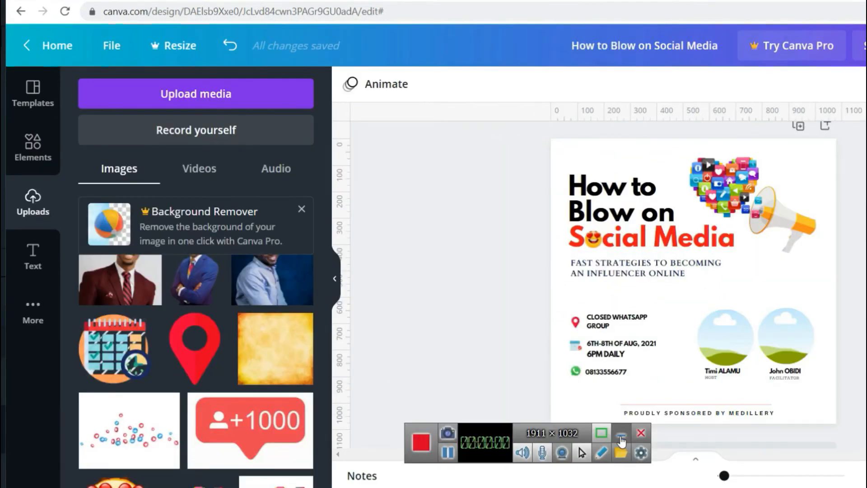
{"action": "left_click", "coordinate": [620, 436]}
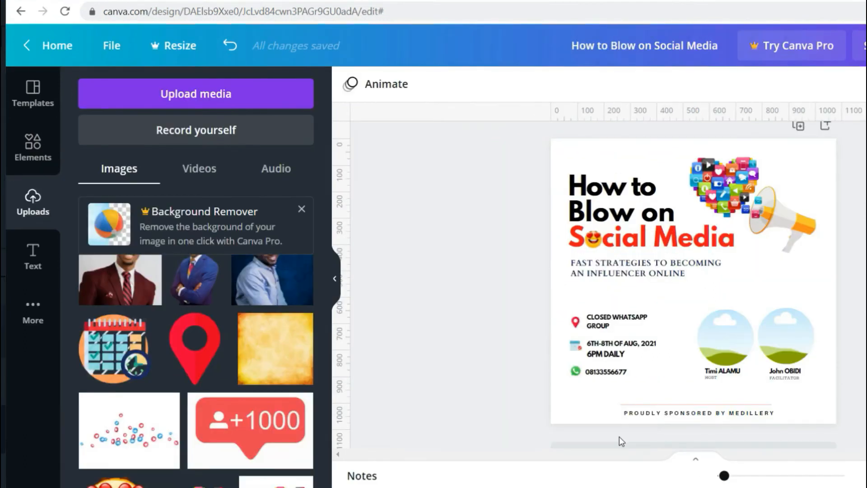
{"action": "left_click_drag", "start_coordinate": [724, 476], "coordinate": [724, 475]}
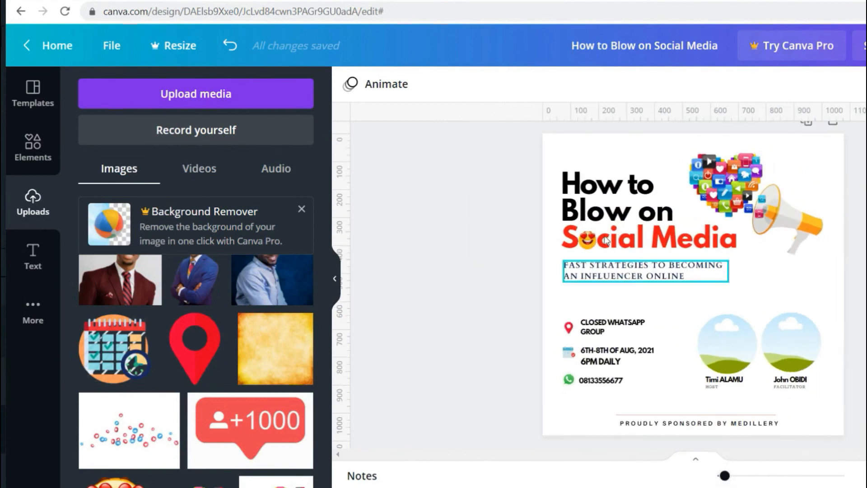
{"action": "left_click", "coordinate": [589, 335]}
{"action": "left_click_drag", "start_coordinate": [589, 335], "coordinate": [590, 337]}
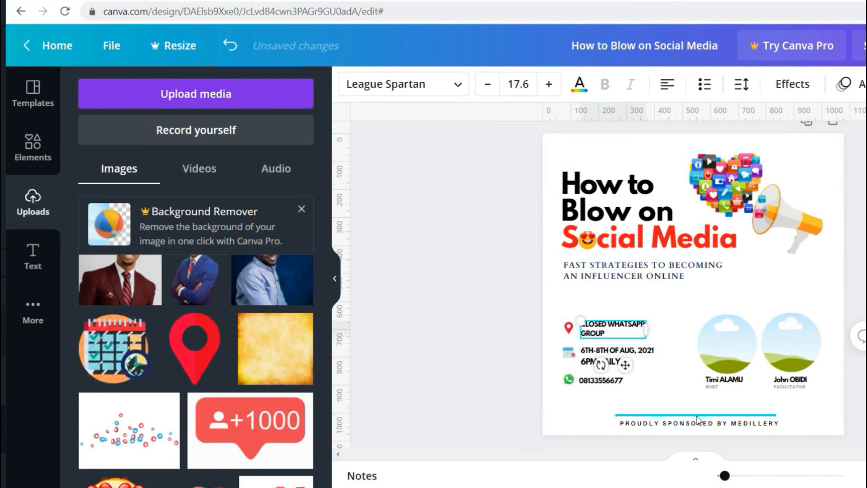
{"action": "left_click", "coordinate": [659, 416]}
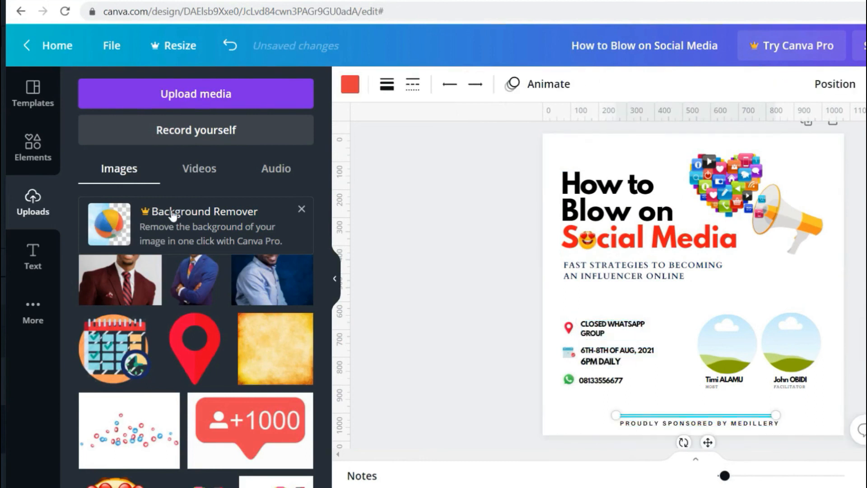
{"action": "left_click", "coordinate": [25, 159]}
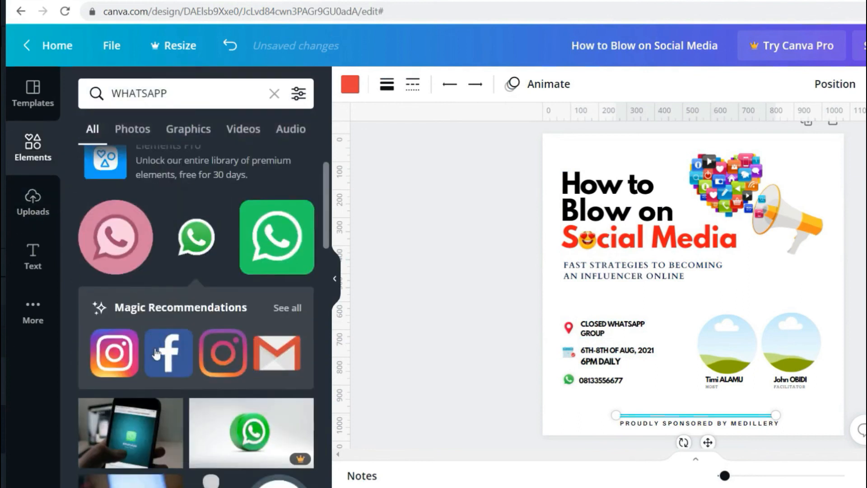
{"action": "left_click", "coordinate": [275, 93]}
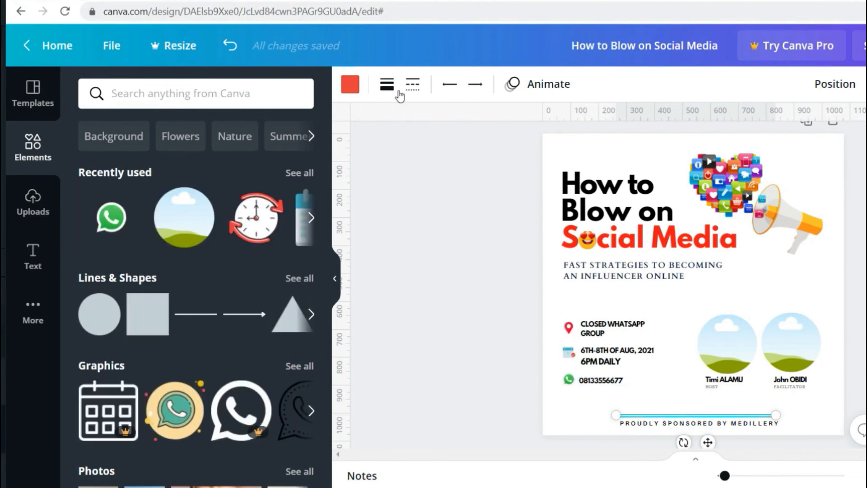
{"action": "left_click", "coordinate": [860, 382]}
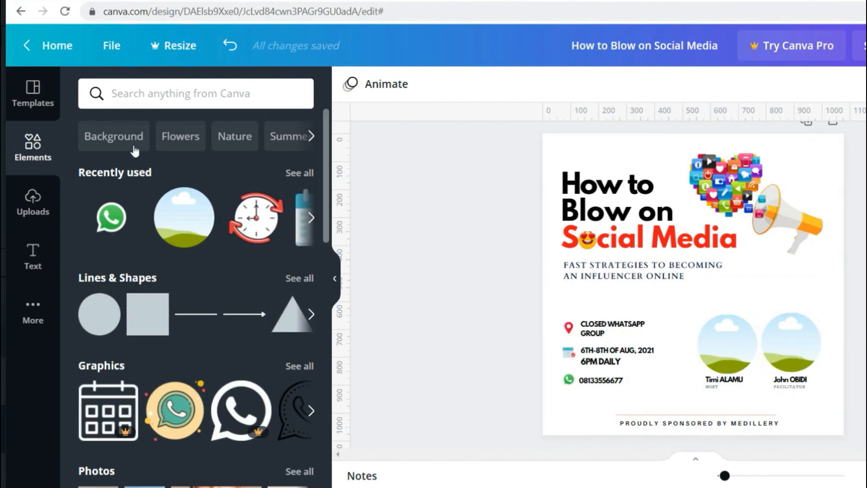
- Drop the two uploaded portraits into the circle frames and enlarge the first photo inside its circle
{"action": "left_click", "coordinate": [28, 200]}
{"action": "left_click_drag", "start_coordinate": [724, 411], "coordinate": [783, 346]}
{"action": "left_click_drag", "start_coordinate": [267, 289], "coordinate": [716, 354]}
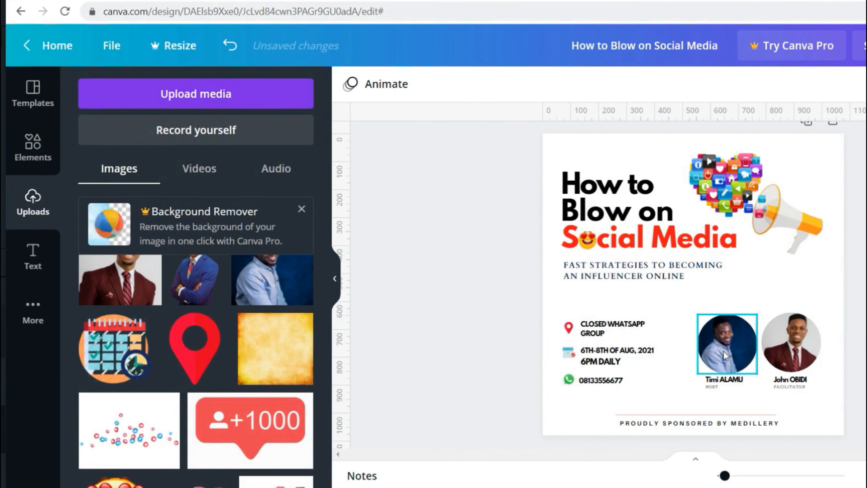
{"action": "double_click", "coordinate": [725, 355]}
{"action": "left_click_drag", "start_coordinate": [764, 382], "coordinate": [773, 391]}
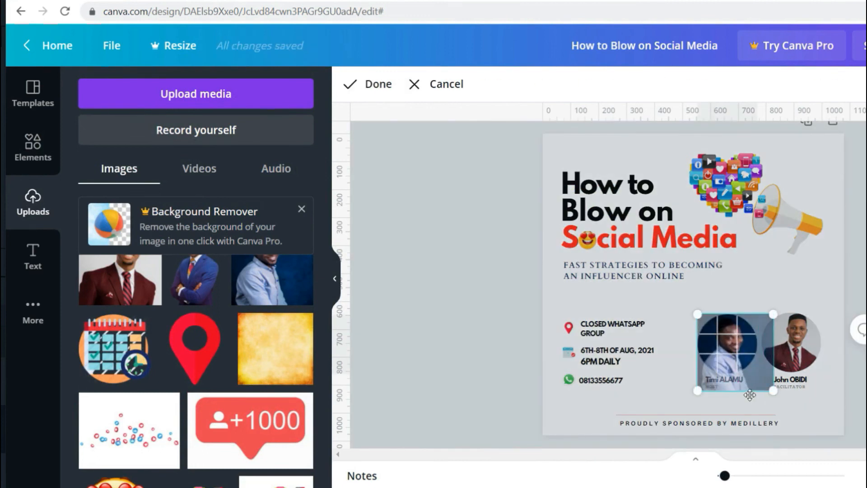
{"action": "left_click_drag", "start_coordinate": [697, 391], "coordinate": [693, 396]}
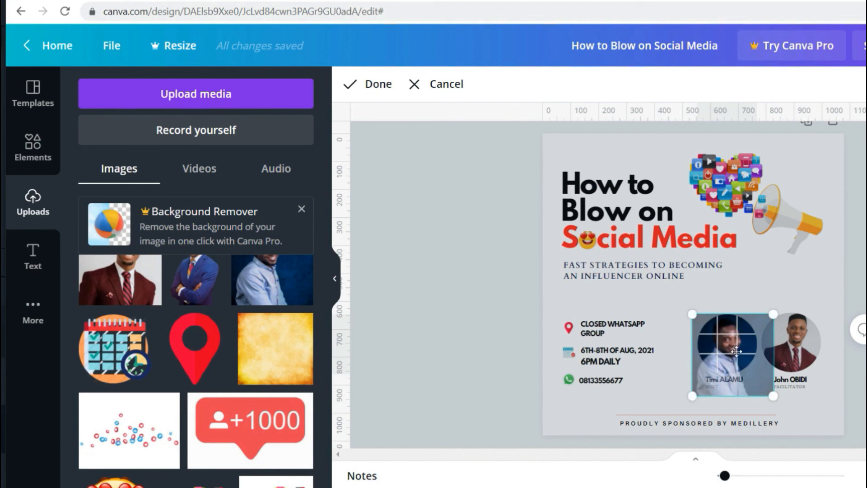
{"action": "left_click", "coordinate": [807, 360]}
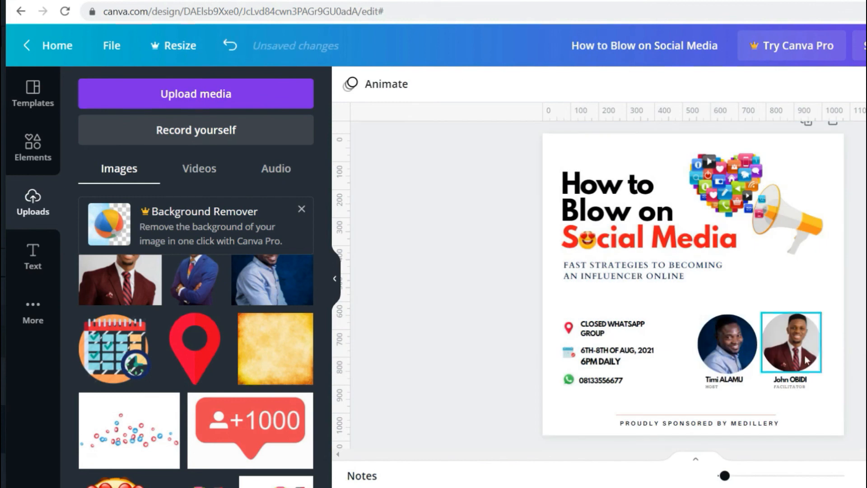
- Enlarge and shift the second portrait so the face is centred in its circle
{"action": "double_click", "coordinate": [794, 356]}
{"action": "left_click_drag", "start_coordinate": [762, 373], "coordinate": [730, 392]}
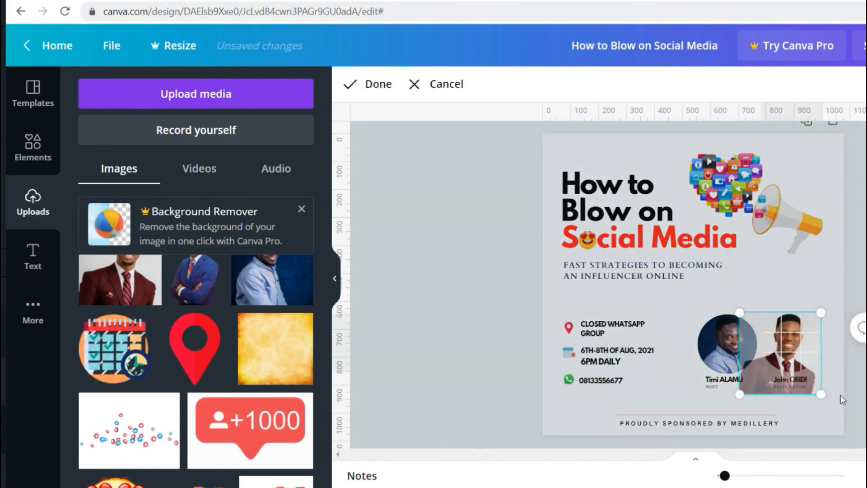
{"action": "left_click", "coordinate": [841, 394]}
{"action": "double_click", "coordinate": [798, 349]}
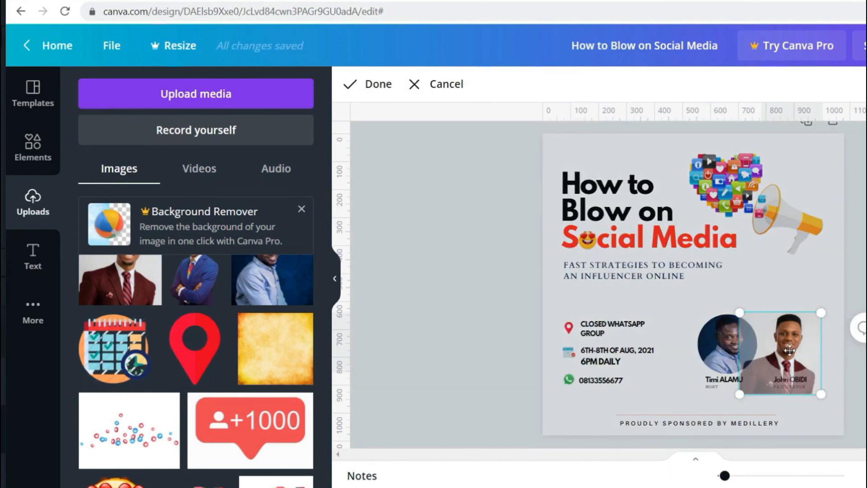
{"action": "left_click_drag", "start_coordinate": [794, 351], "coordinate": [800, 352]}
{"action": "left_click", "coordinate": [841, 392]}
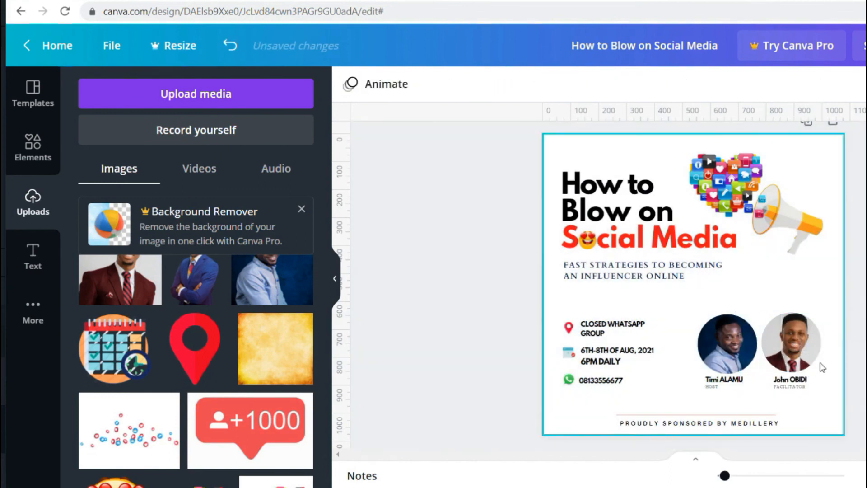
{"action": "double_click", "coordinate": [787, 340]}
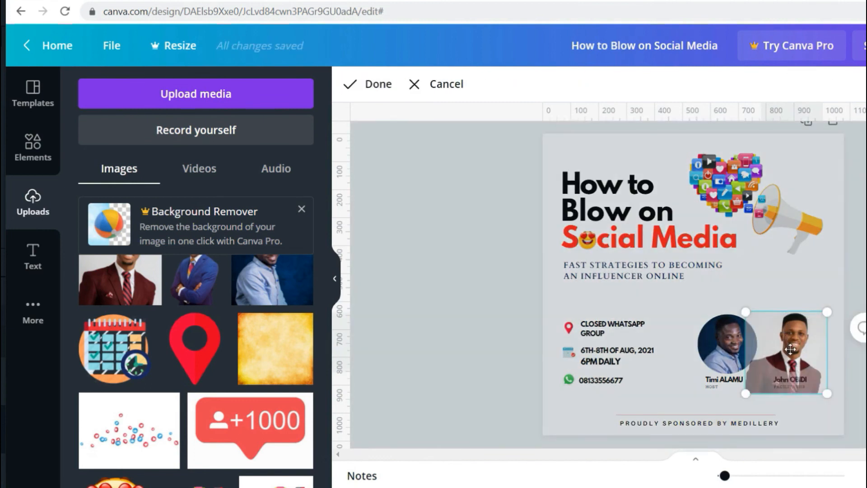
{"action": "left_click_drag", "start_coordinate": [739, 395], "coordinate": [736, 399]}
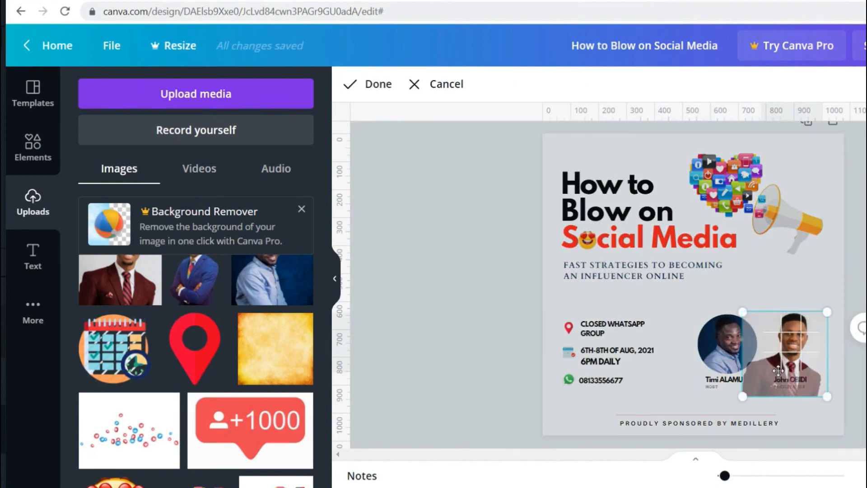
{"action": "key", "text": "Left"}
{"action": "key", "text": "Left"}
{"action": "key", "text": "Left"}
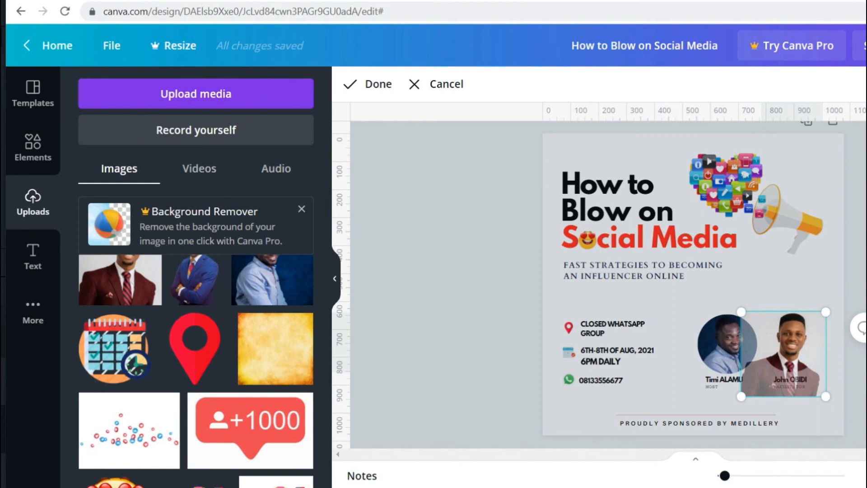
{"action": "key", "text": "Return"}
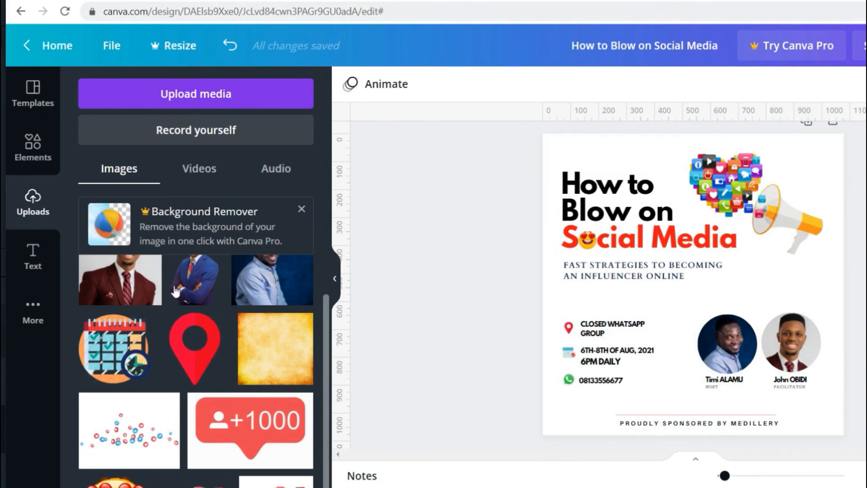
- Add the yellow texture image, stretch it over the whole page, and send it behind everything
{"action": "left_click", "coordinate": [275, 363]}
{"action": "left_click_drag", "start_coordinate": [596, 190], "coordinate": [541, 135]}
{"action": "left_click_drag", "start_coordinate": [800, 383], "coordinate": [858, 443]}
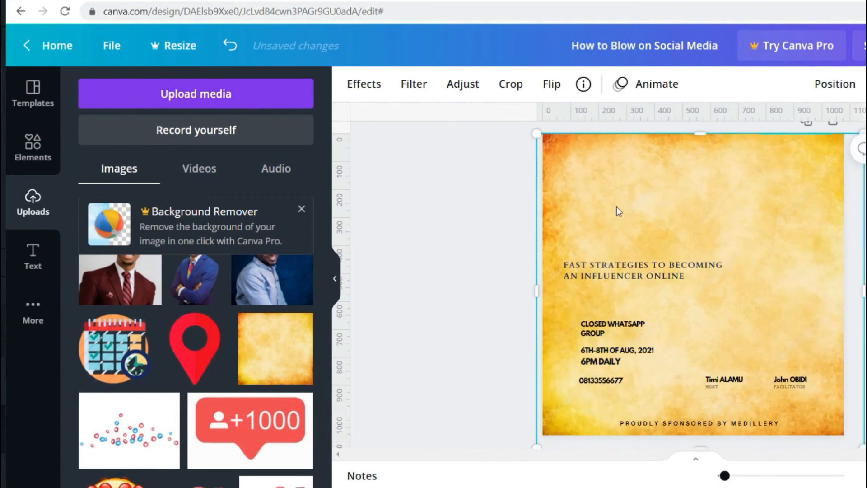
{"action": "right_click", "coordinate": [647, 177]}
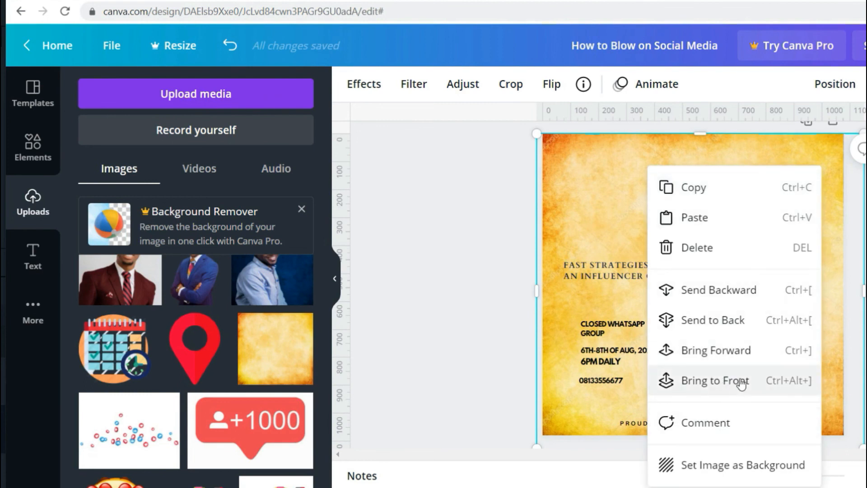
{"action": "left_click", "coordinate": [730, 352]}
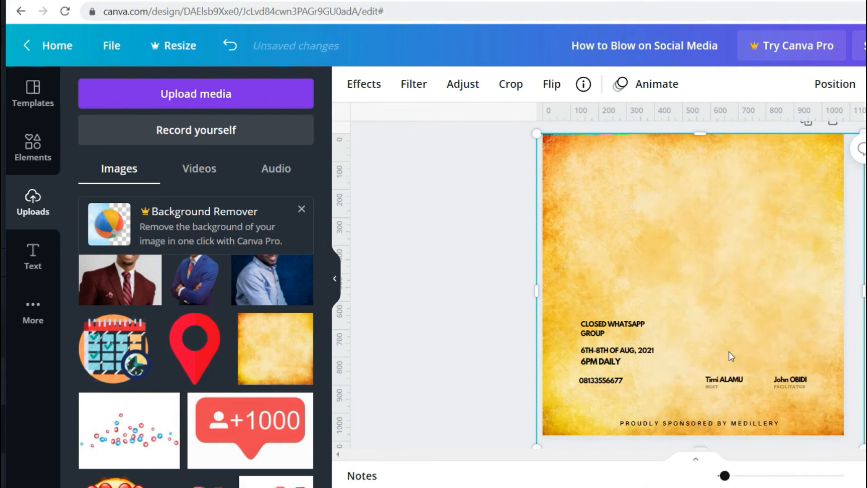
{"action": "right_click", "coordinate": [704, 242]}
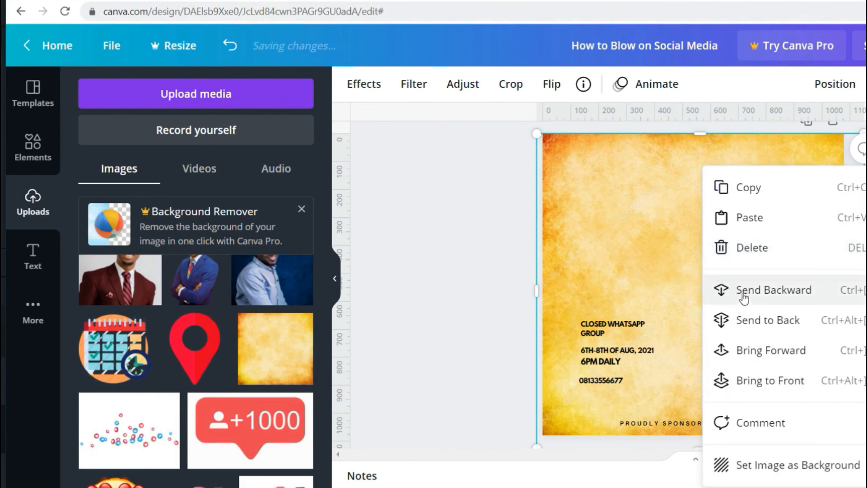
{"action": "left_click", "coordinate": [741, 292]}
{"action": "right_click", "coordinate": [733, 272]}
{"action": "left_click", "coordinate": [750, 319]}
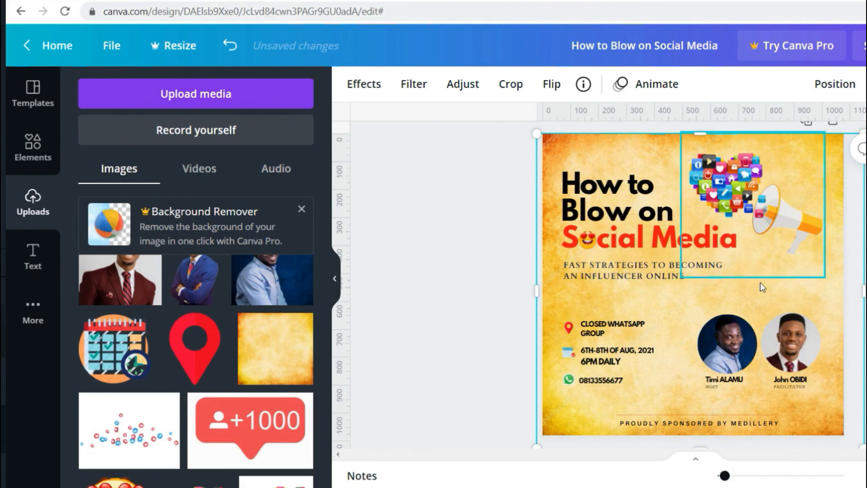
- Lower the orange background's transparency so it fades to a pale cream
{"action": "left_click", "coordinate": [865, 84]}
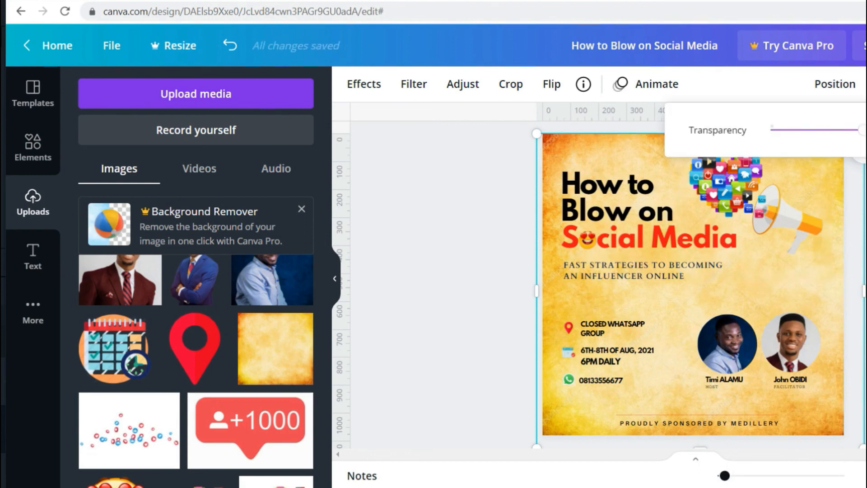
{"action": "left_click_drag", "start_coordinate": [859, 132], "coordinate": [799, 131]}
{"action": "key", "text": "Escape"}
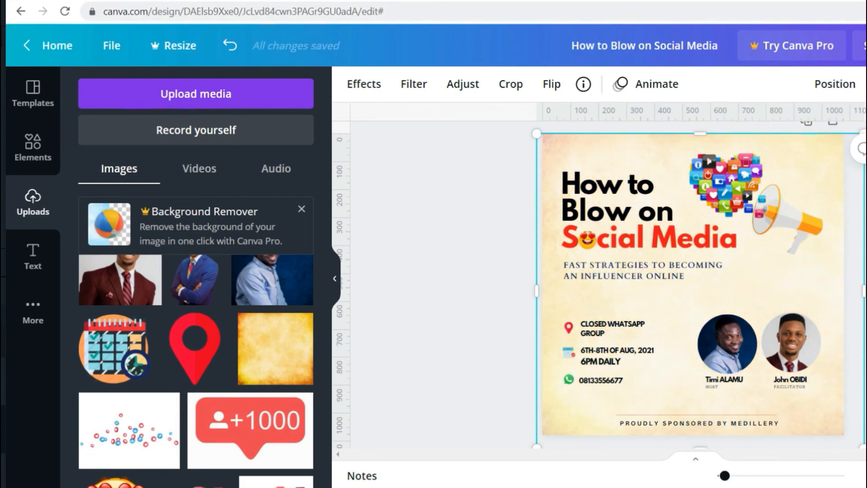
{"action": "key", "text": "Escape"}
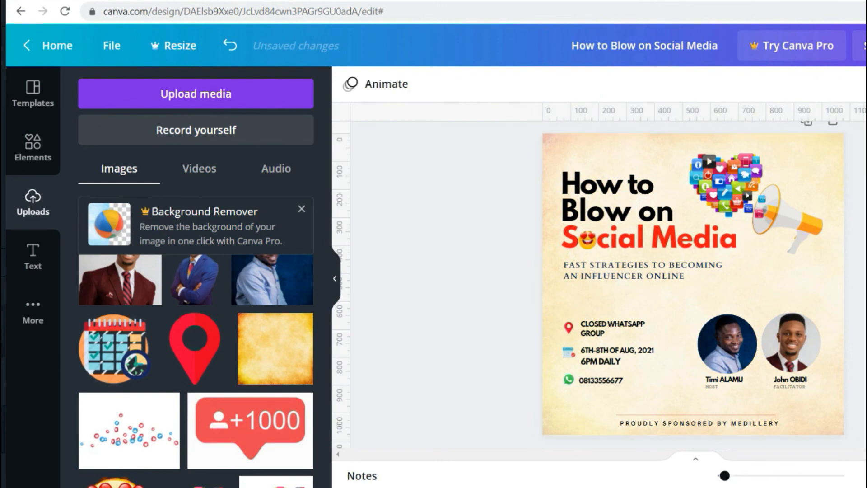
- Enlarge the heart-and-megaphone graphic slightly at the top right
{"action": "left_click", "coordinate": [778, 213]}
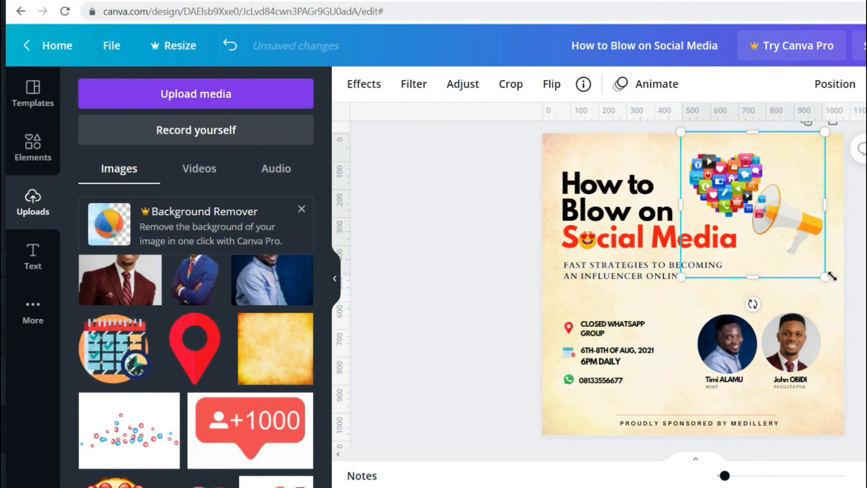
{"action": "left_click_drag", "start_coordinate": [831, 276], "coordinate": [836, 281]}
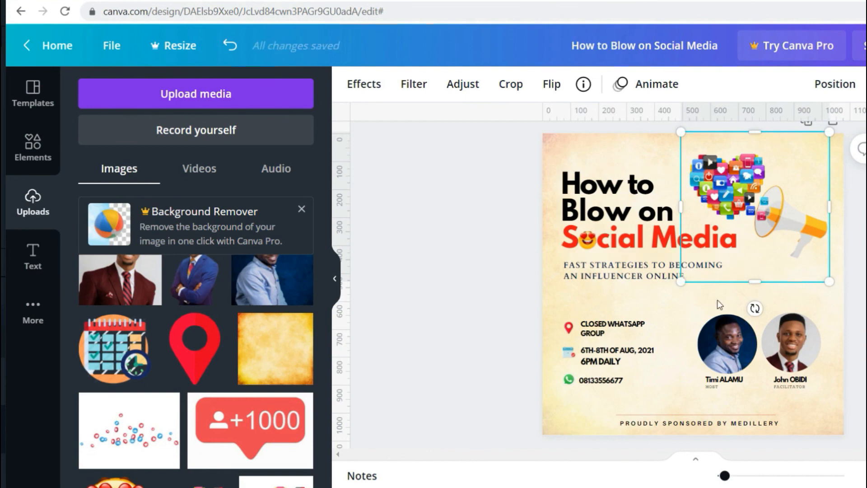
{"action": "left_click", "coordinate": [786, 296]}
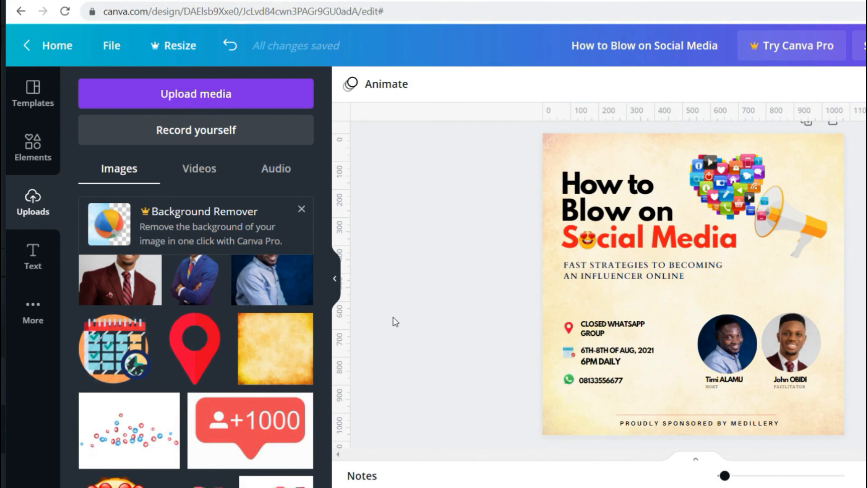
- Add the likes-and-hearts image from Uploads and stretch it across the poster's lower half
{"action": "left_click", "coordinate": [137, 445]}
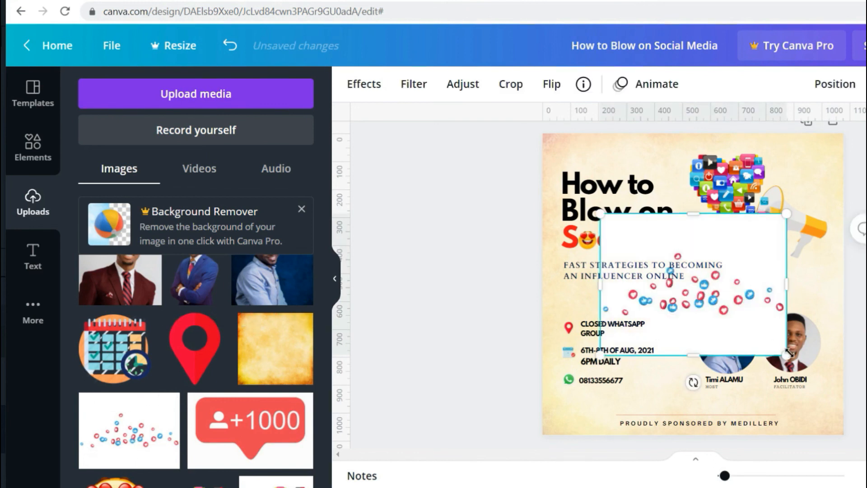
{"action": "left_click_drag", "start_coordinate": [787, 356], "coordinate": [865, 445]}
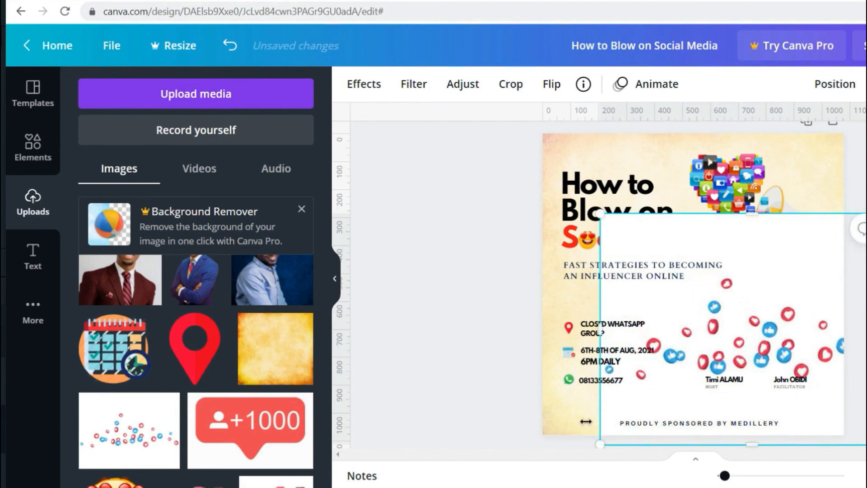
{"action": "left_click_drag", "start_coordinate": [602, 442], "coordinate": [521, 472]}
{"action": "left_click_drag", "start_coordinate": [723, 363], "coordinate": [748, 282]}
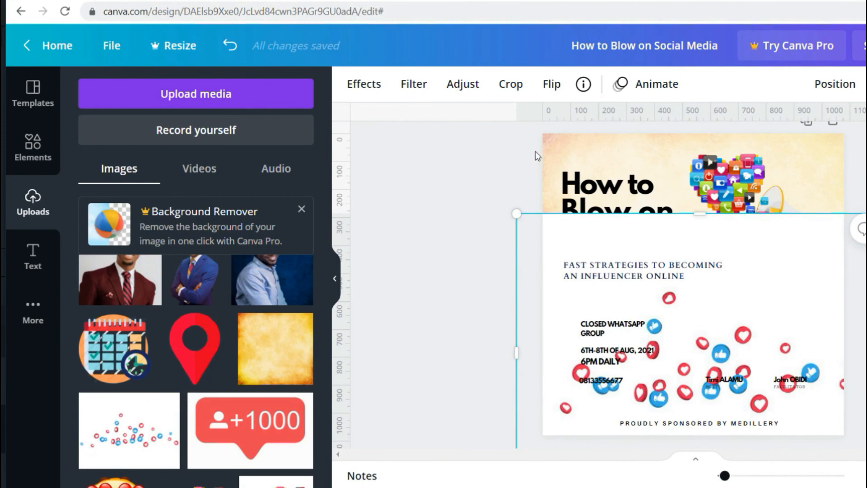
{"action": "left_click", "coordinate": [532, 0]}
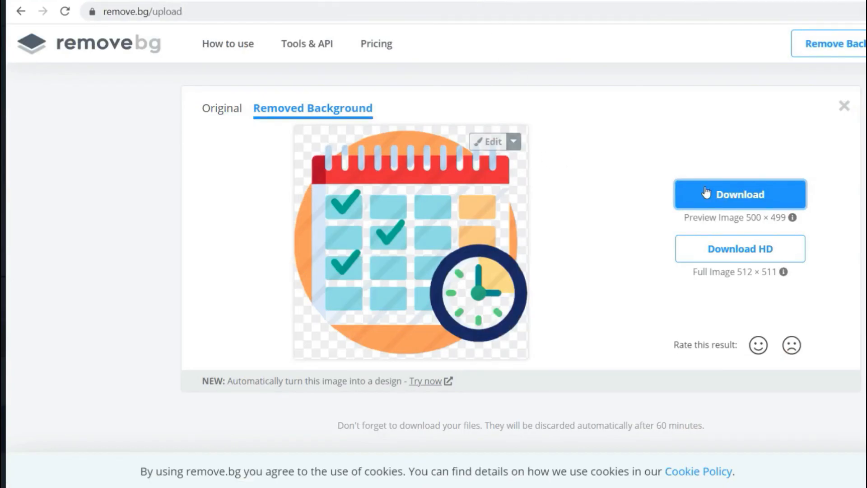
- Return remove.bg to its start page, then go back to the Canva poster design
{"action": "left_click", "coordinate": [109, 45]}
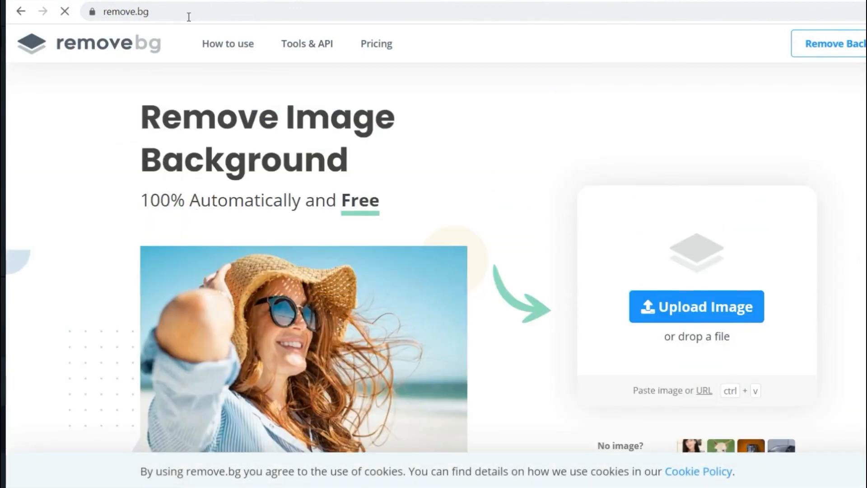
{"action": "left_click", "coordinate": [269, 1]}
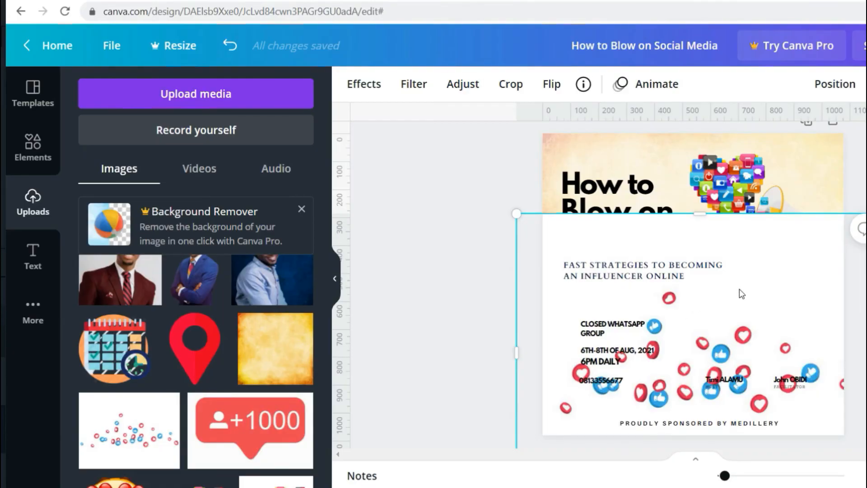
- Lower the likes-and-hearts image's transparency until it becomes a faint pattern
{"action": "left_click", "coordinate": [866, 84]}
{"action": "left_click_drag", "start_coordinate": [863, 136], "coordinate": [783, 139]}
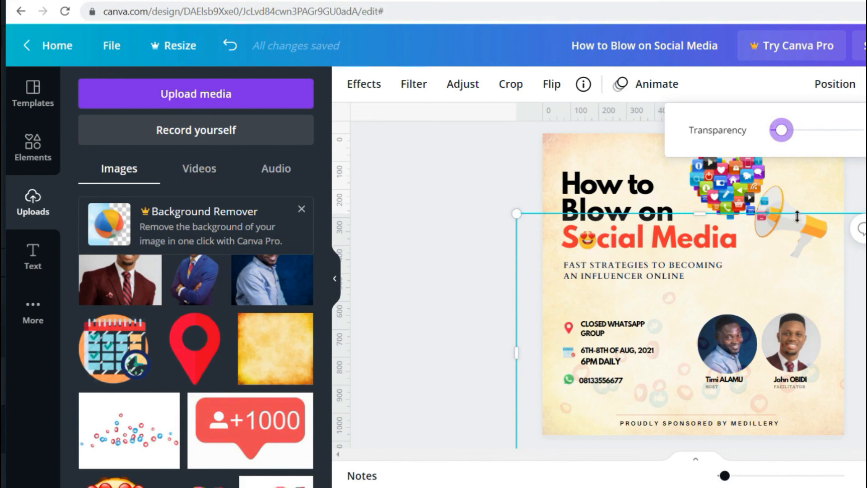
{"action": "left_click", "coordinate": [785, 132]}
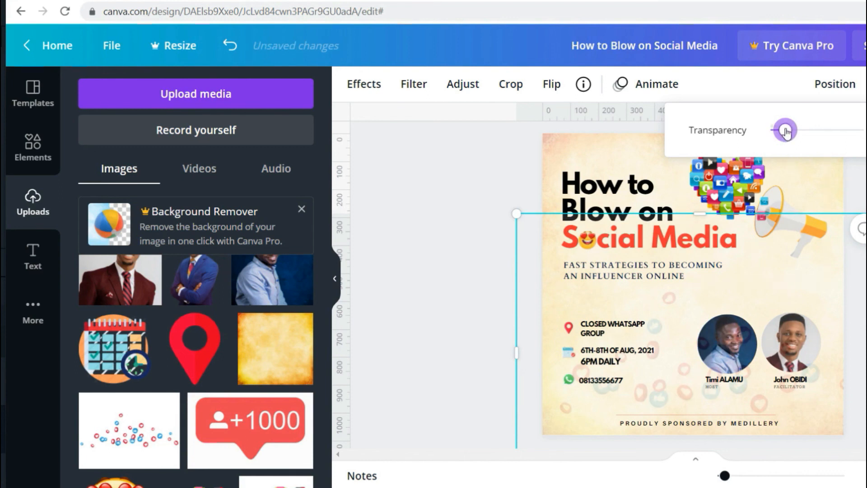
- Reposition the faded likes image lower on the poster and check its layering
{"action": "left_click_drag", "start_coordinate": [651, 318], "coordinate": [668, 347]}
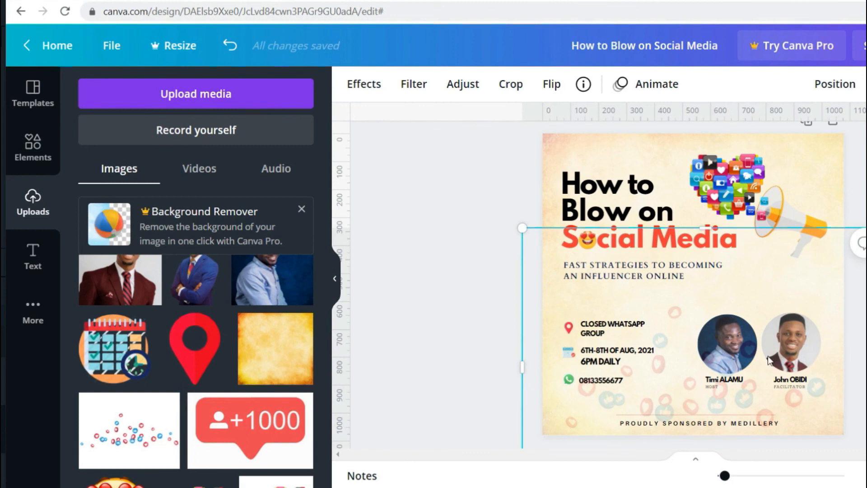
{"action": "right_click", "coordinate": [741, 365]}
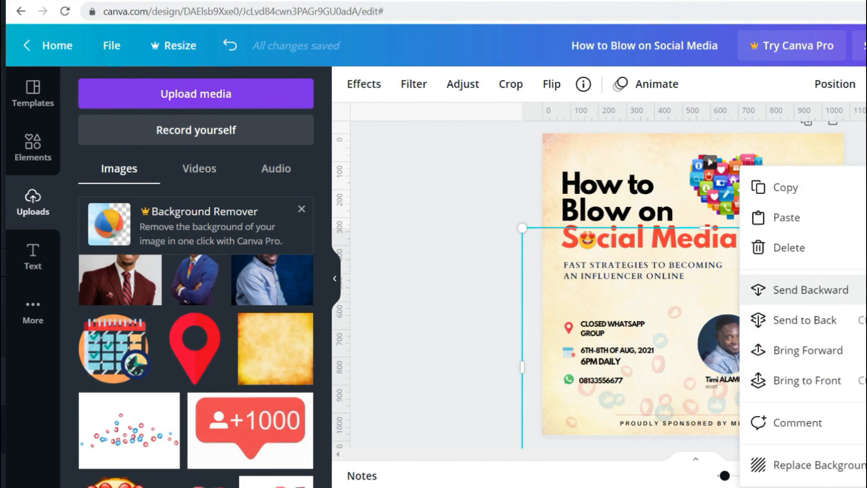
{"action": "key", "text": "Escape"}
{"action": "left_click", "coordinate": [732, 303]}
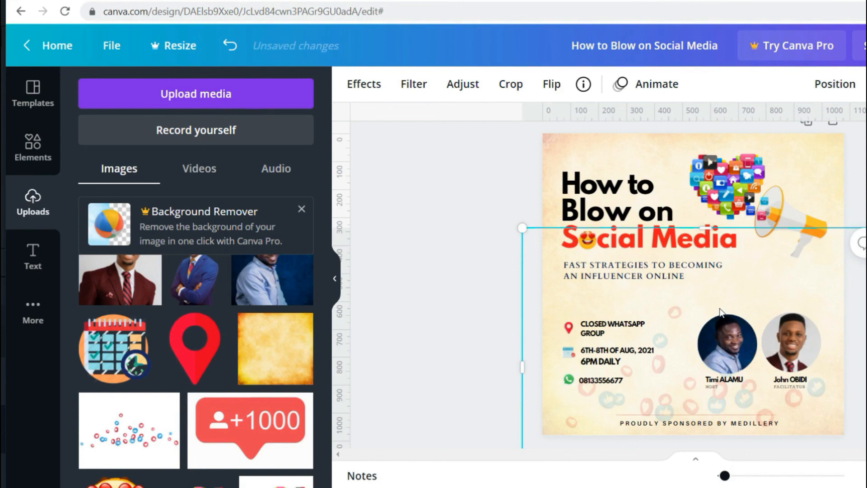
{"action": "left_click", "coordinate": [863, 343]}
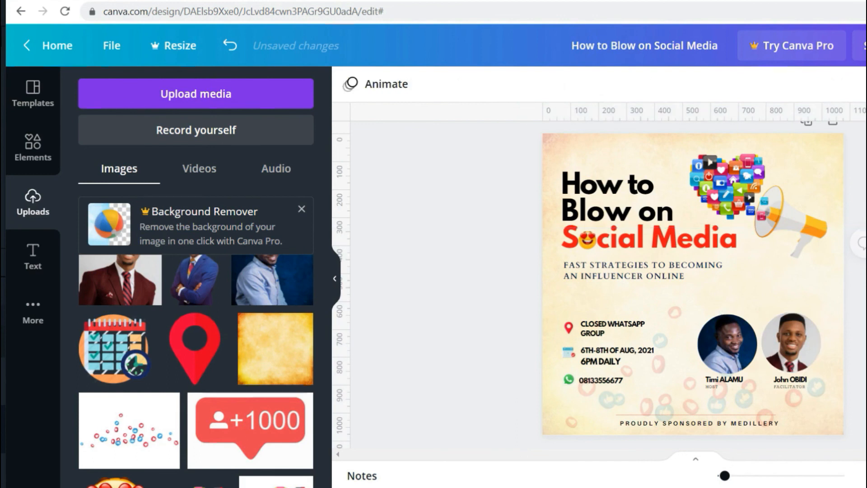
{"action": "left_click", "coordinate": [649, 379]}
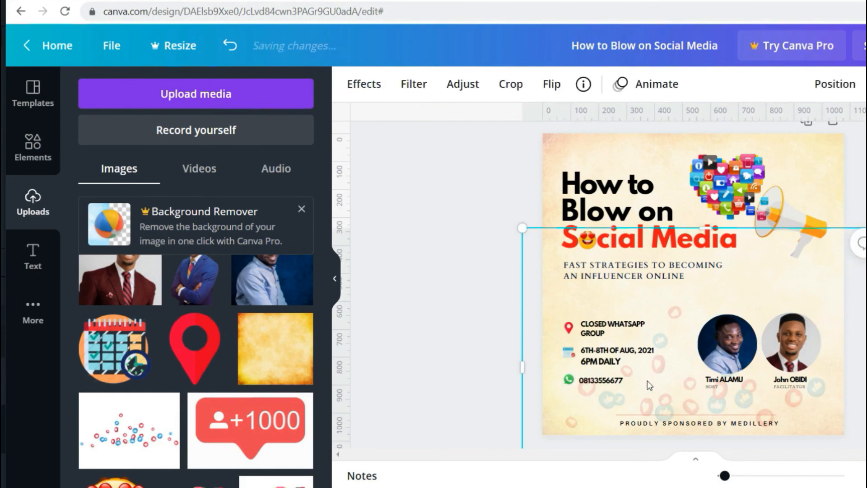
{"action": "left_click", "coordinate": [864, 343]}
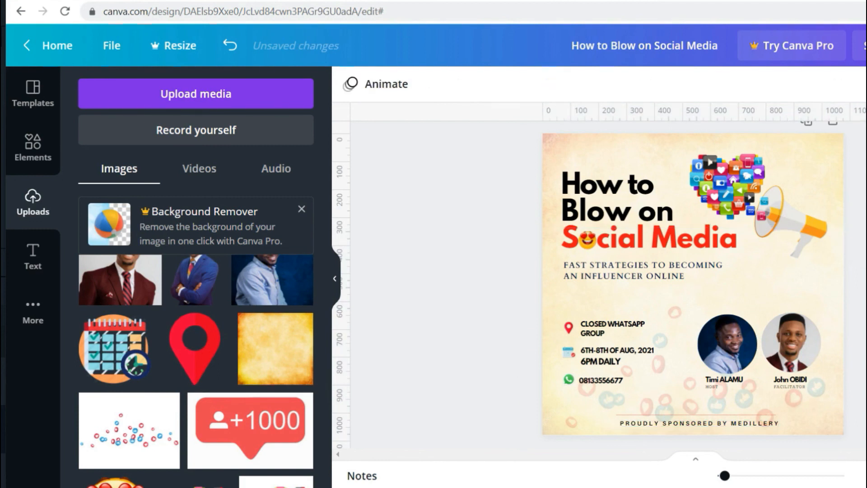
{"action": "scroll", "coordinate": [693, 289], "scroll_direction": "up", "scroll_amount": 1}
{"action": "scroll", "coordinate": [456, 200], "scroll_direction": "down", "scroll_amount": 1}
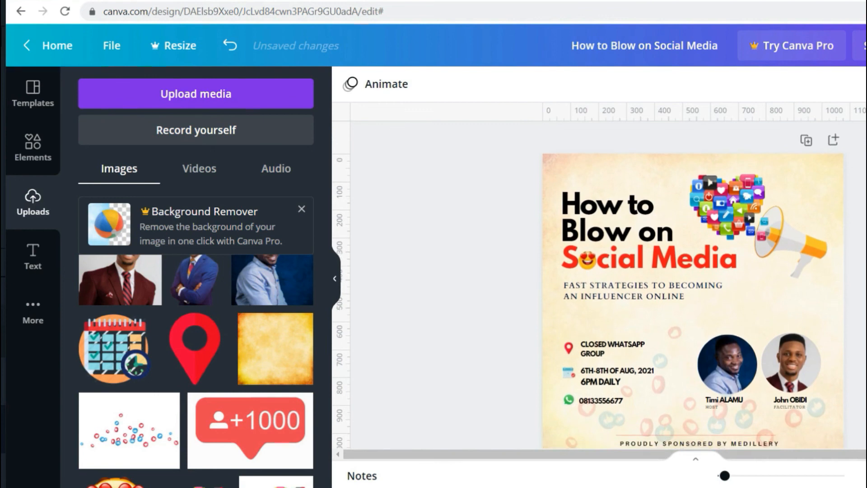
{"action": "left_click_drag", "start_coordinate": [472, 170], "coordinate": [680, 261]}
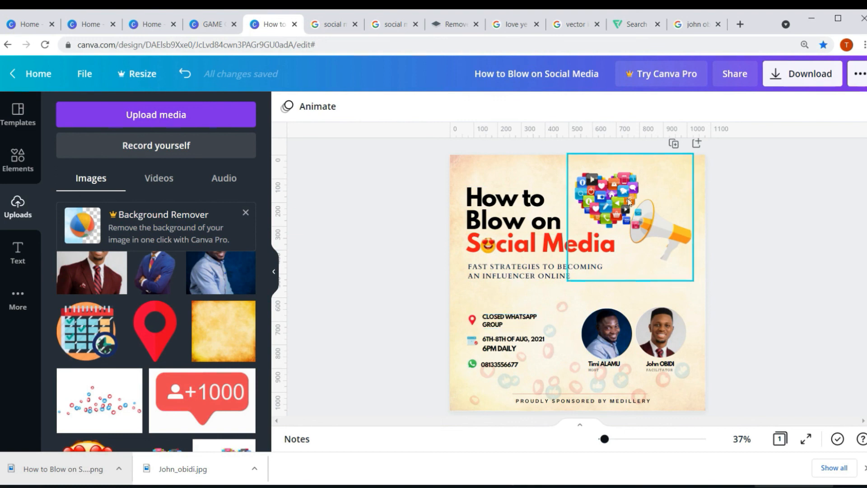
{"action": "left_click", "coordinate": [607, 205]}
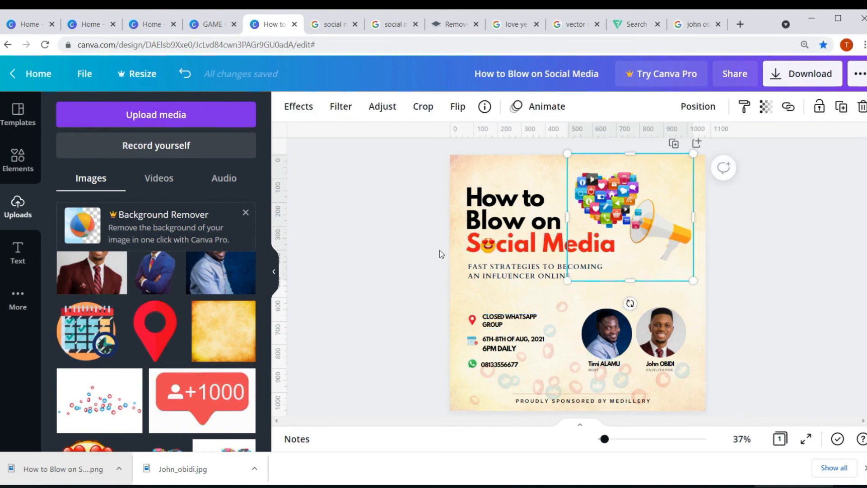
{"action": "left_click", "coordinate": [419, 271]}
{"action": "mouse_move", "coordinate": [604, 438]}
{"action": "left_mouse_down"}
{"action": "mouse_move", "coordinate": [612, 440]}
{"action": "mouse_move", "coordinate": [605, 443]}
{"action": "left_mouse_up"}
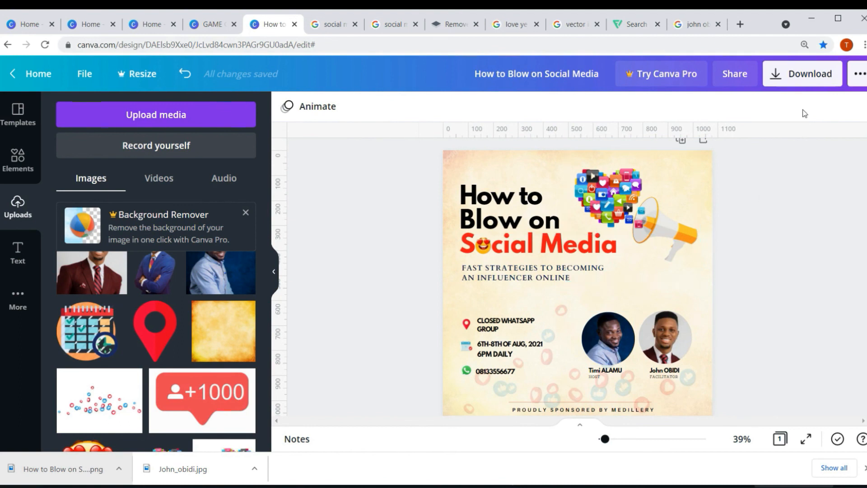
- Download the poster with PNG file type and open the downloaded file
{"action": "left_click", "coordinate": [804, 84]}
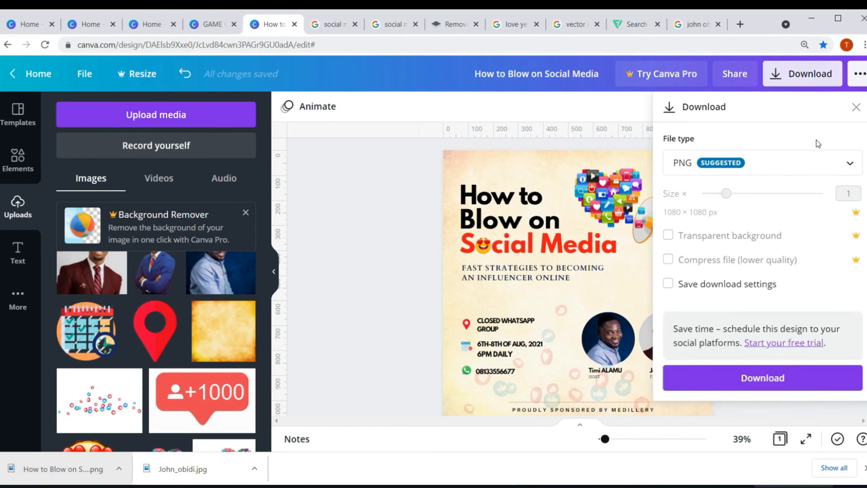
{"action": "left_click", "coordinate": [790, 169]}
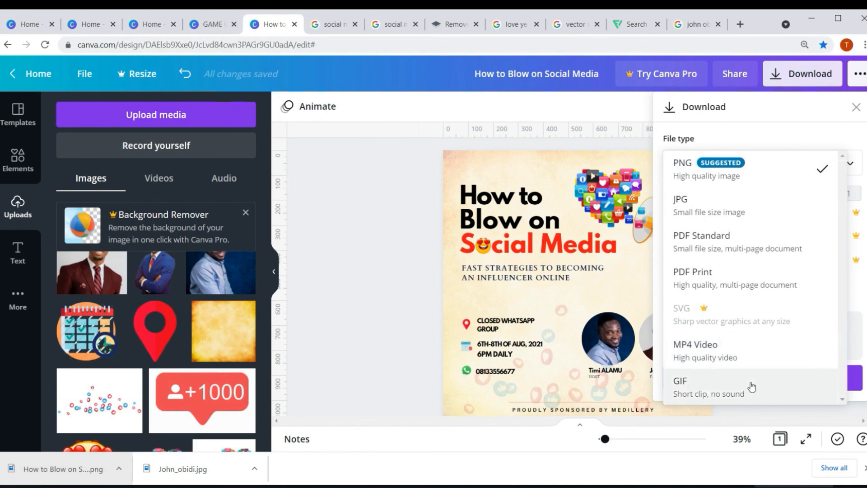
{"action": "left_click", "coordinate": [750, 179]}
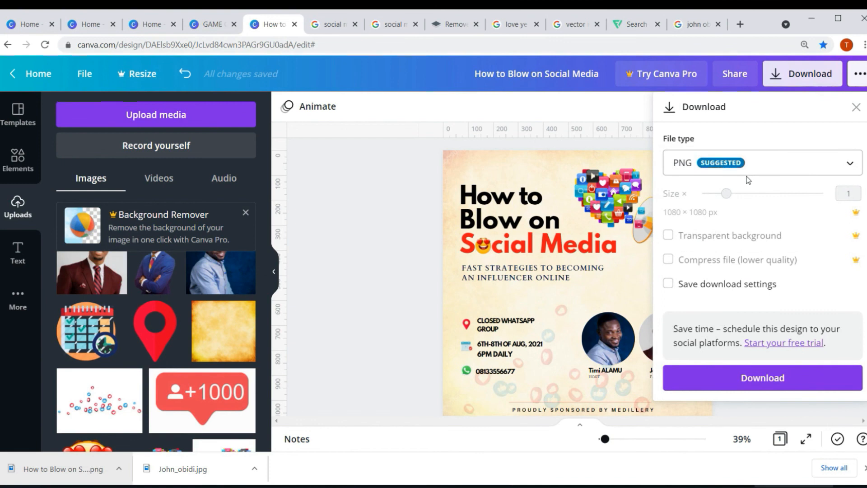
{"action": "left_click", "coordinate": [767, 386]}
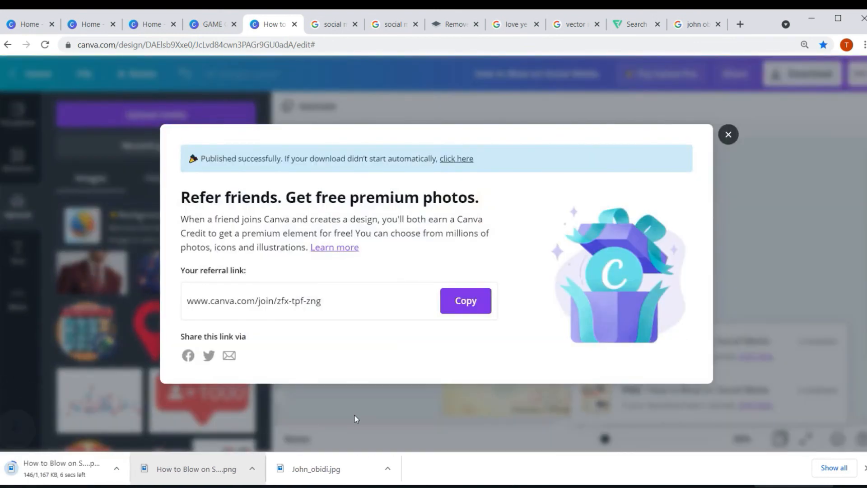
{"action": "left_click", "coordinate": [50, 473]}
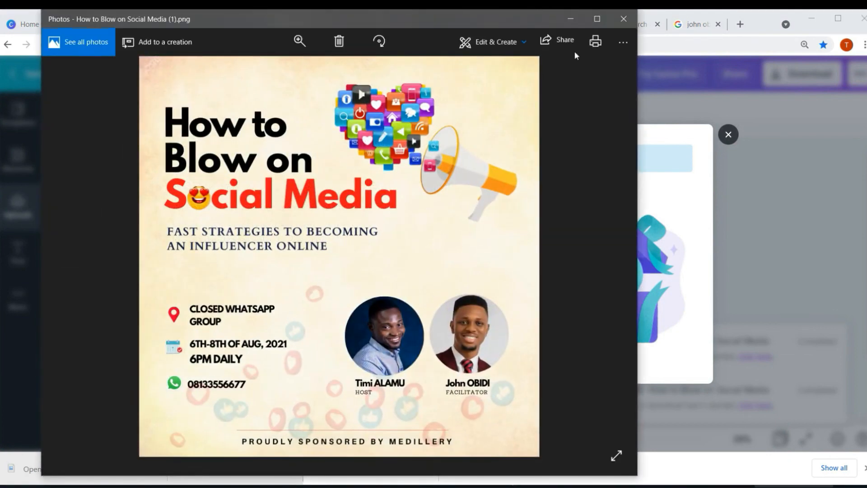
- Maximize the Photos window to show 'How to Blow on Social Media (1).png' full screen
{"action": "left_click", "coordinate": [597, 18]}
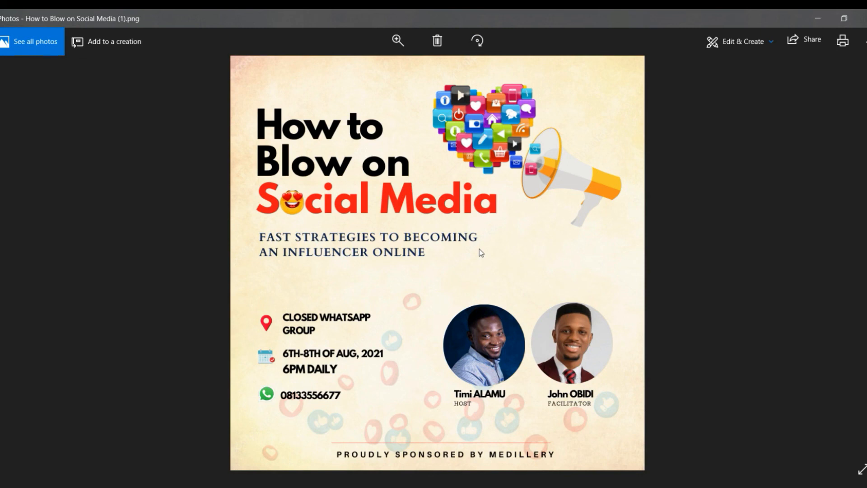